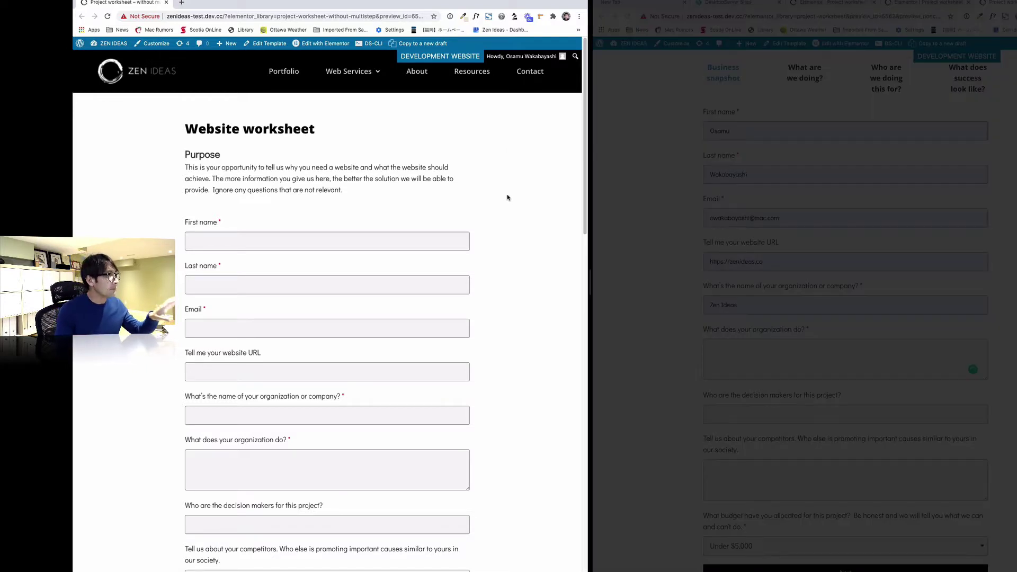
Scroll through the Website worksheet page to review the Project worksheet form.
{"action": "scroll", "coordinate": [507, 198], "scroll_direction": "down", "scroll_amount": 4}
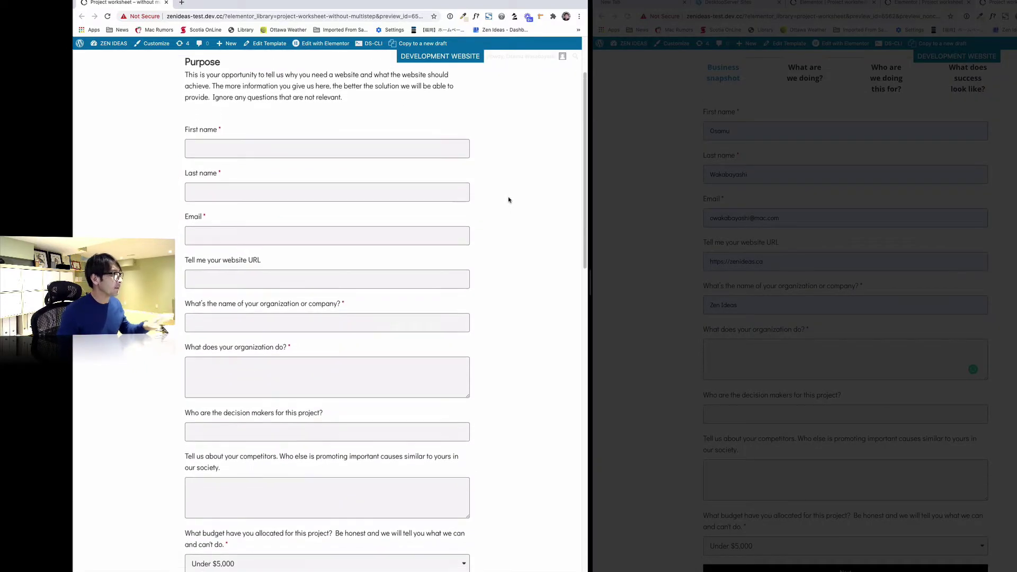
{"action": "scroll", "coordinate": [508, 199], "scroll_direction": "down", "scroll_amount": 4}
{"action": "scroll", "coordinate": [507, 199], "scroll_direction": "up", "scroll_amount": 2}
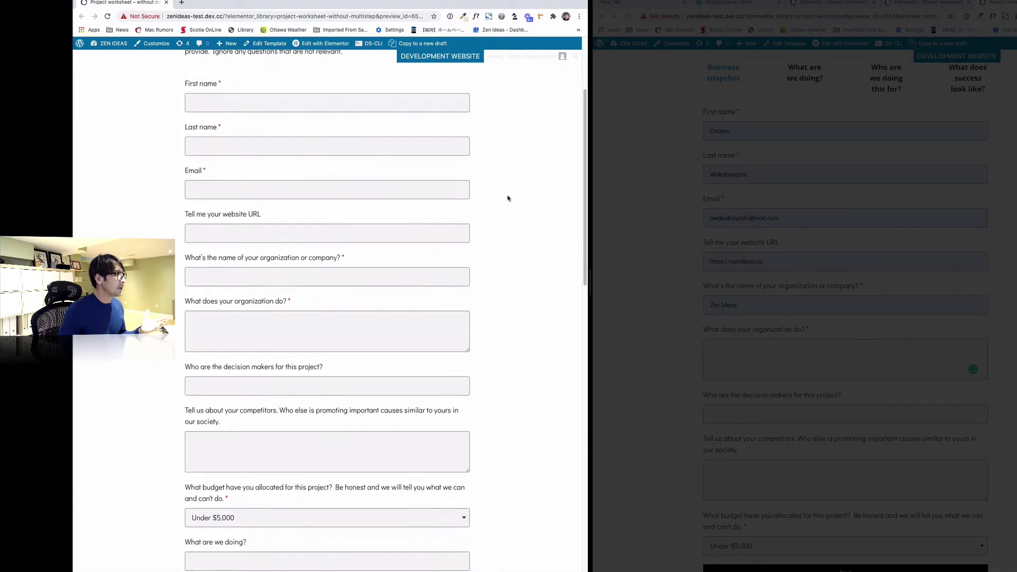
{"action": "scroll", "coordinate": [477, 162], "scroll_direction": "down", "scroll_amount": 6}
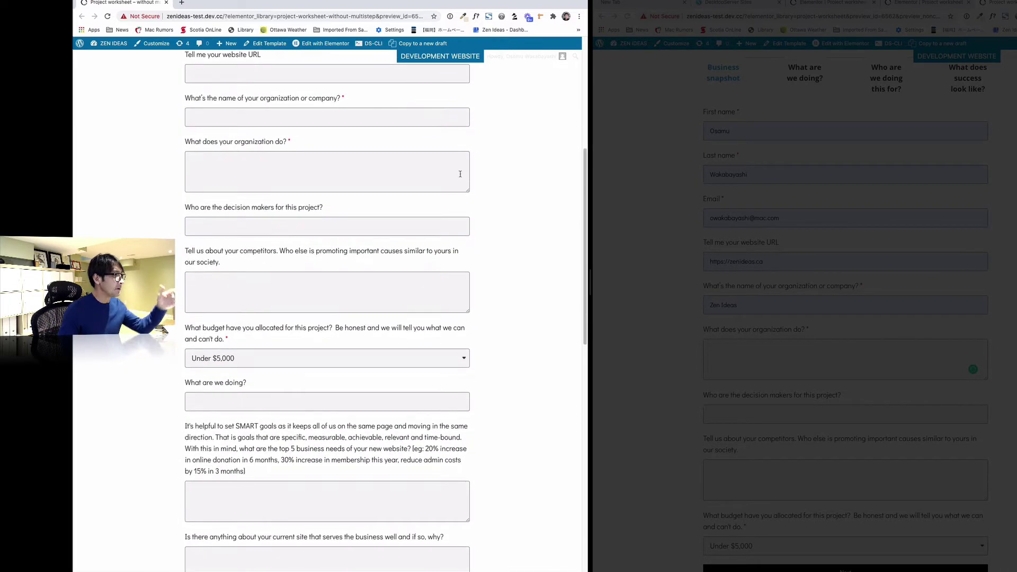
{"action": "scroll", "coordinate": [460, 260], "scroll_direction": "down", "scroll_amount": 9}
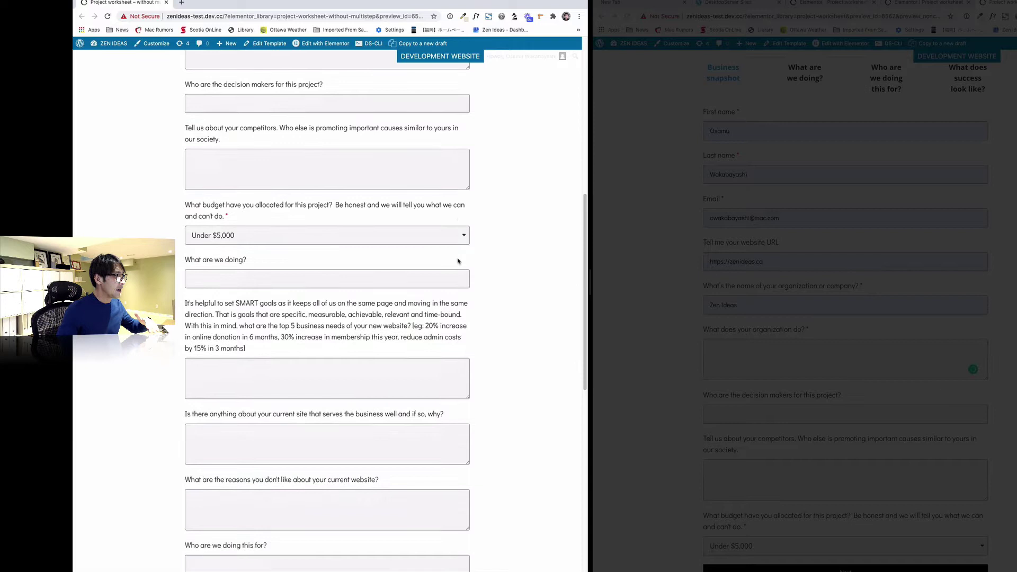
{"action": "scroll", "coordinate": [457, 258], "scroll_direction": "down", "scroll_amount": 3}
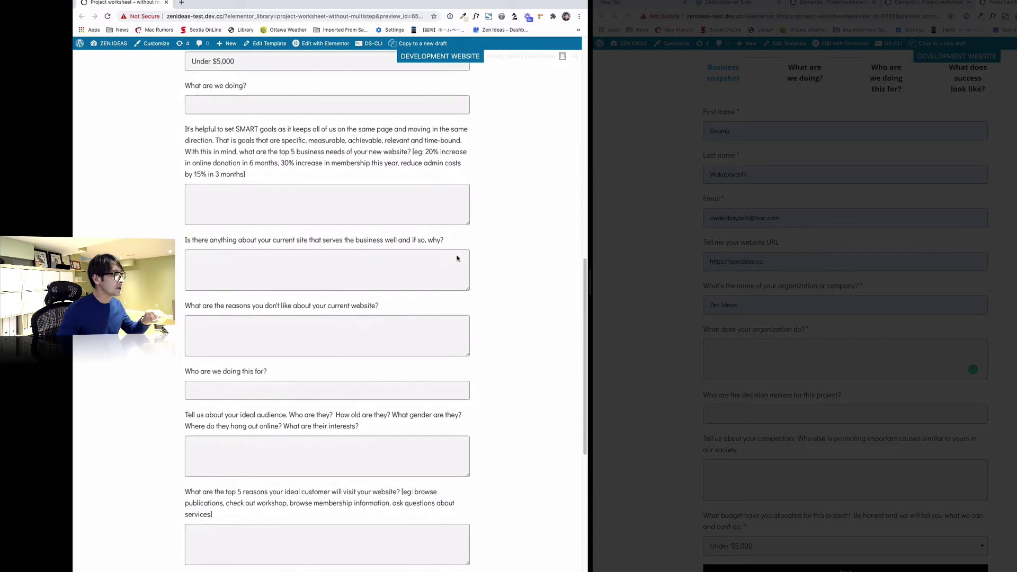
{"action": "scroll", "coordinate": [456, 249], "scroll_direction": "down", "scroll_amount": 7}
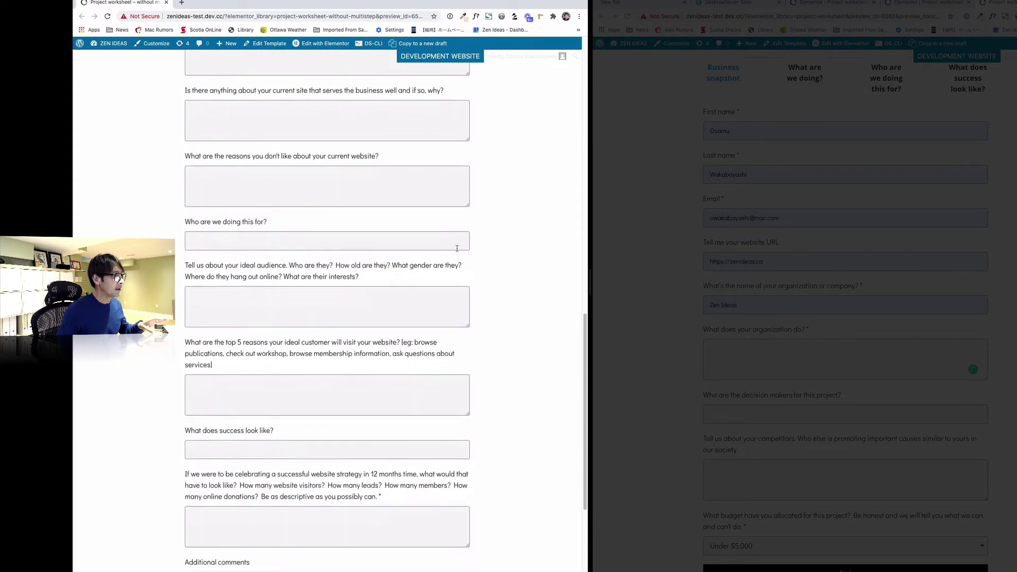
Switch to the four-step form preview window and scroll through it for comparison.
{"action": "left_click", "coordinate": [669, 253]}
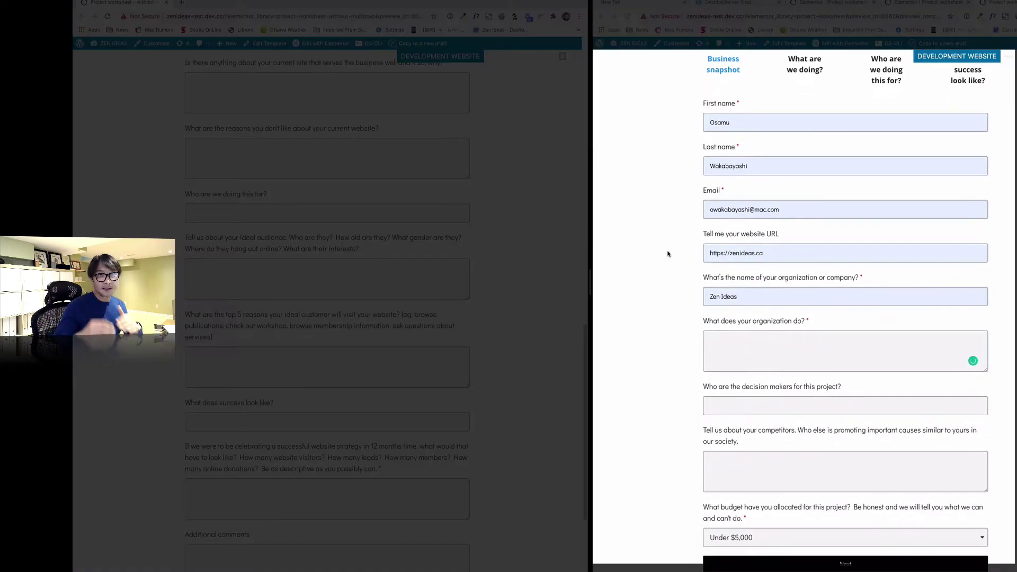
{"action": "scroll", "coordinate": [678, 178], "scroll_direction": "up", "scroll_amount": 2}
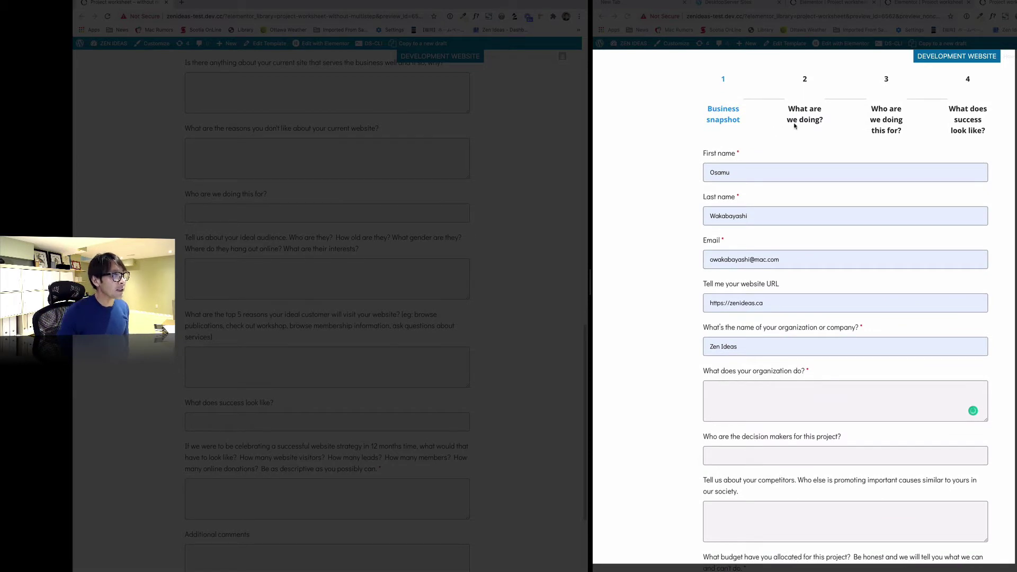
{"action": "scroll", "coordinate": [393, 238], "scroll_direction": "down", "scroll_amount": 2}
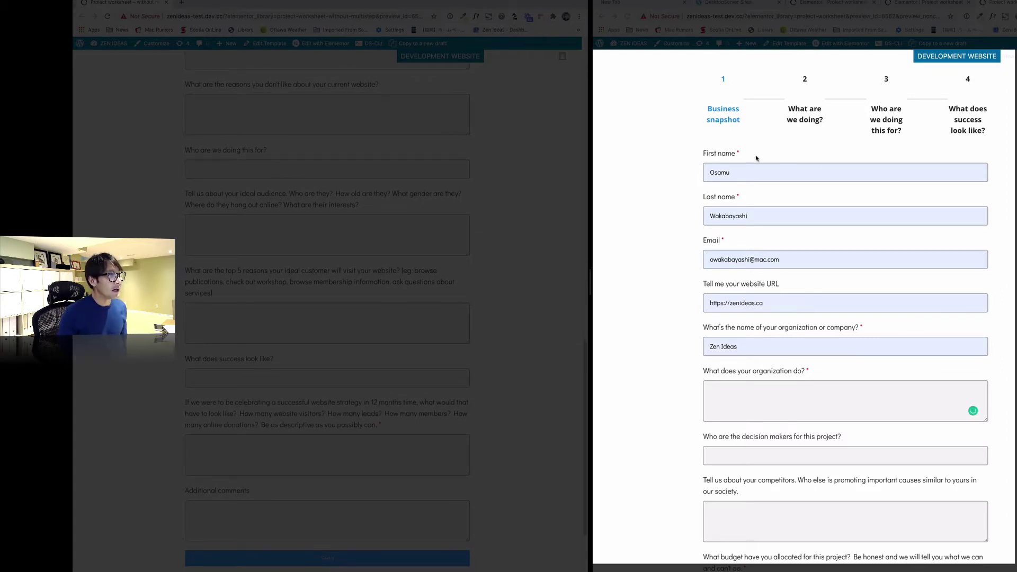
{"action": "scroll", "coordinate": [765, 163], "scroll_direction": "down", "scroll_amount": 2}
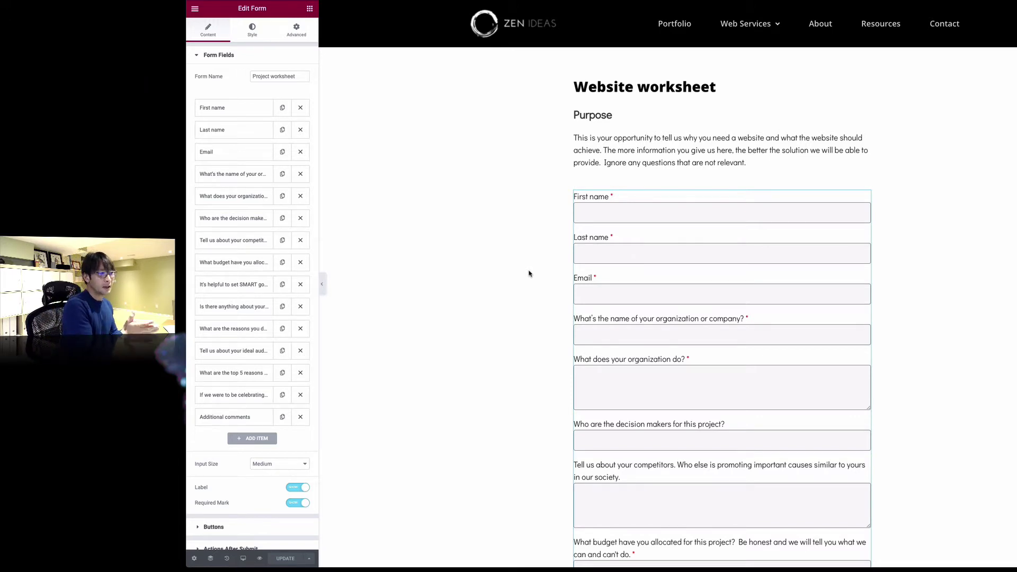
{"action": "scroll", "coordinate": [528, 273], "scroll_direction": "down", "scroll_amount": 3}
{"action": "scroll", "coordinate": [634, 300], "scroll_direction": "up", "scroll_amount": 1}
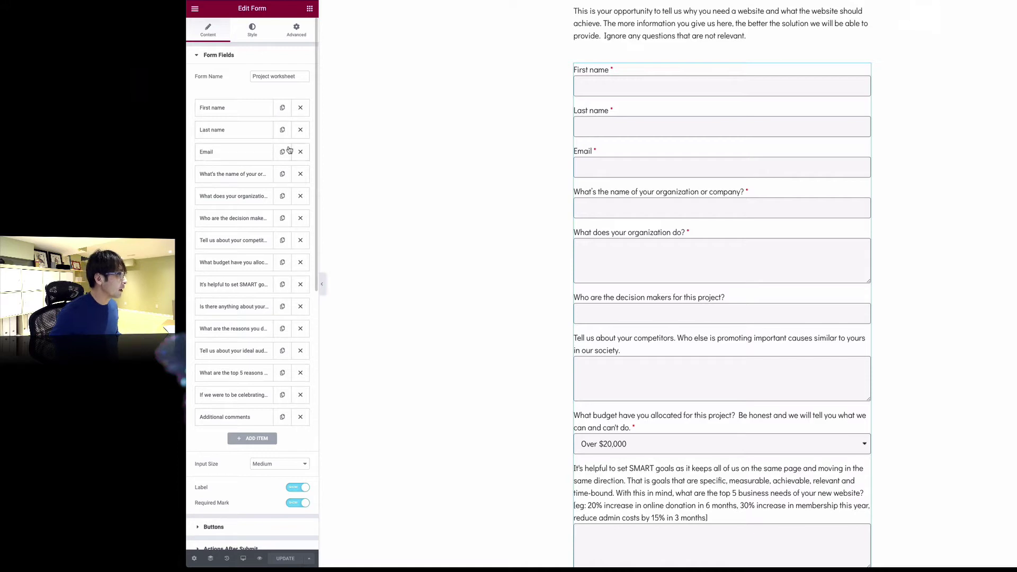
Drag a PRO Form widget above the worksheet form, adding a default Name/Email/Message form.
{"action": "left_click", "coordinate": [310, 9]}
{"action": "scroll", "coordinate": [249, 279], "scroll_direction": "down", "scroll_amount": 3}
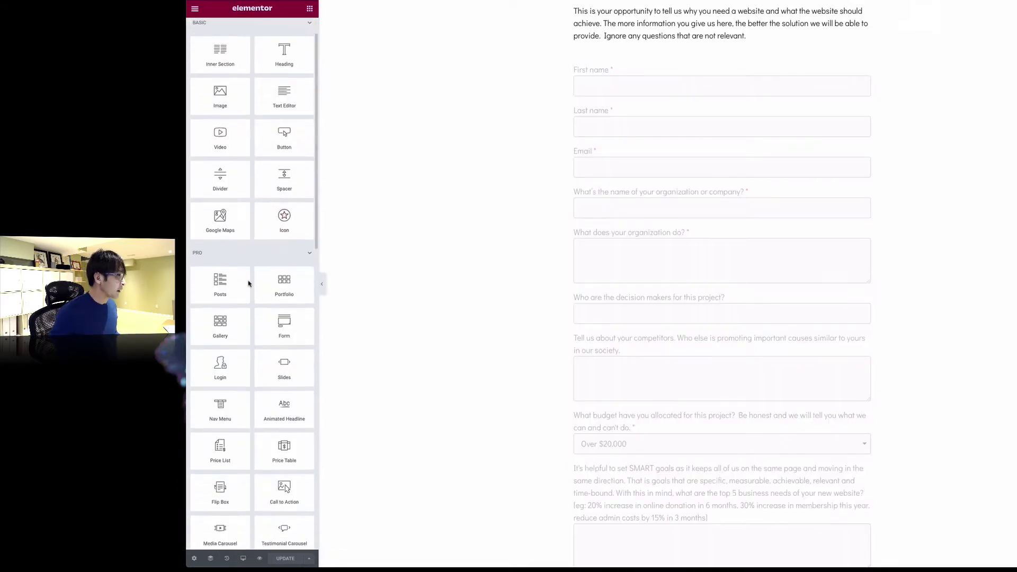
{"action": "left_click_drag", "start_coordinate": [281, 268], "coordinate": [596, 69]}
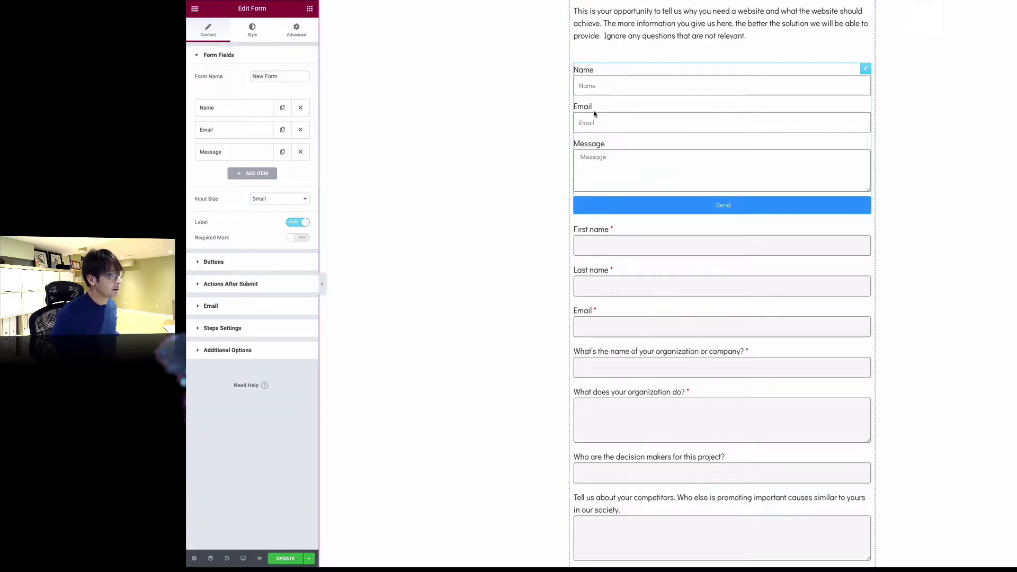
{"action": "right_click", "coordinate": [866, 73]}
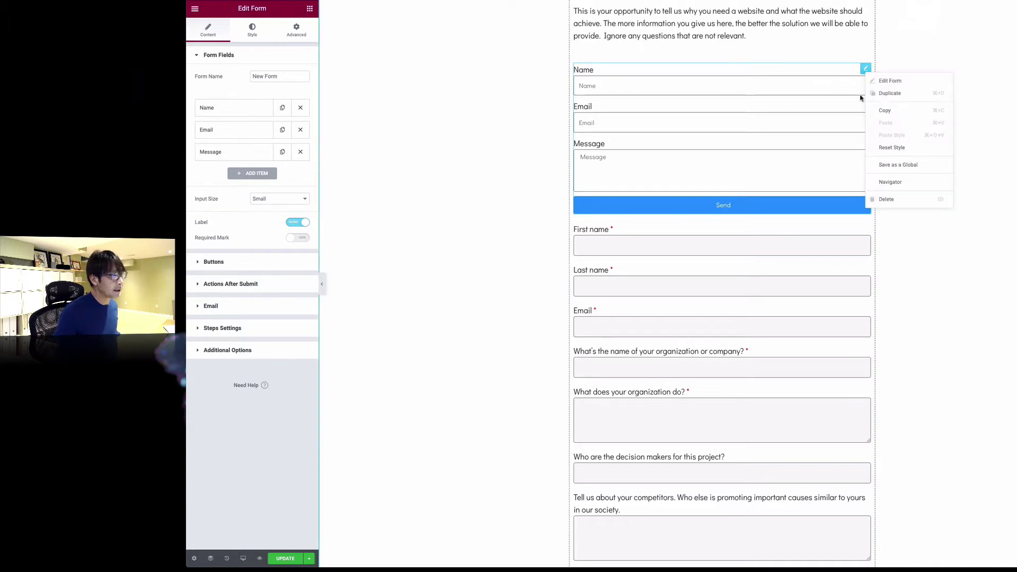
Delete the extra default form and give the First name field a 'First name' placeholder.
{"action": "left_click", "coordinate": [891, 199]}
{"action": "left_click", "coordinate": [866, 67]}
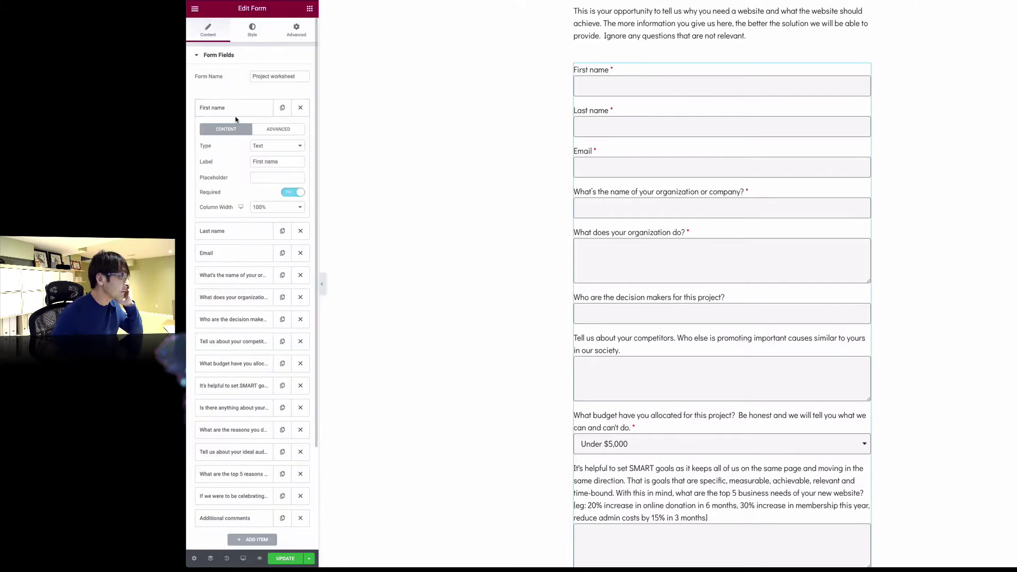
{"action": "left_click_drag", "start_coordinate": [269, 161], "coordinate": [256, 161]}
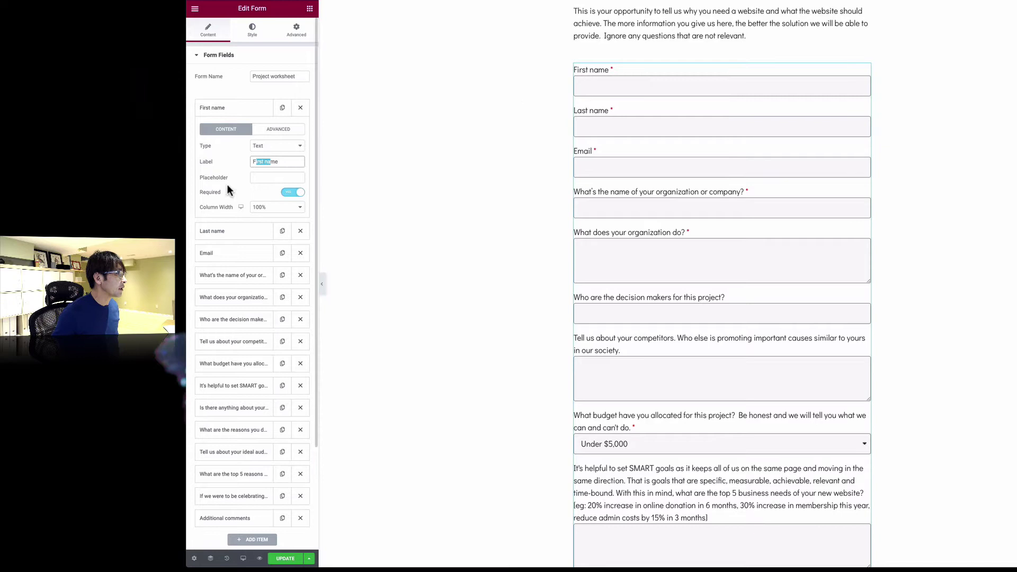
{"action": "left_click", "coordinate": [262, 178]}
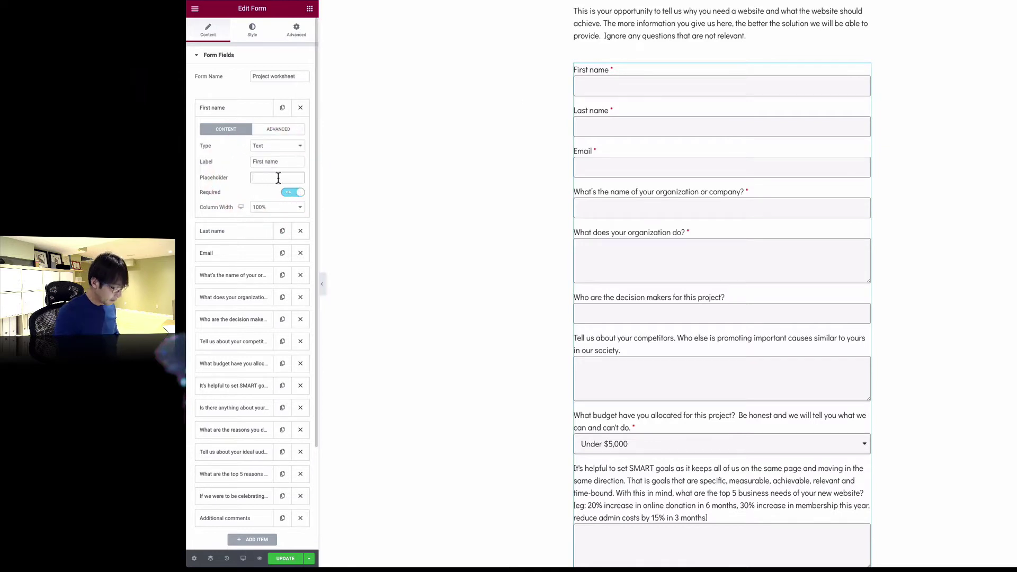
{"action": "type", "text": "Fir"}
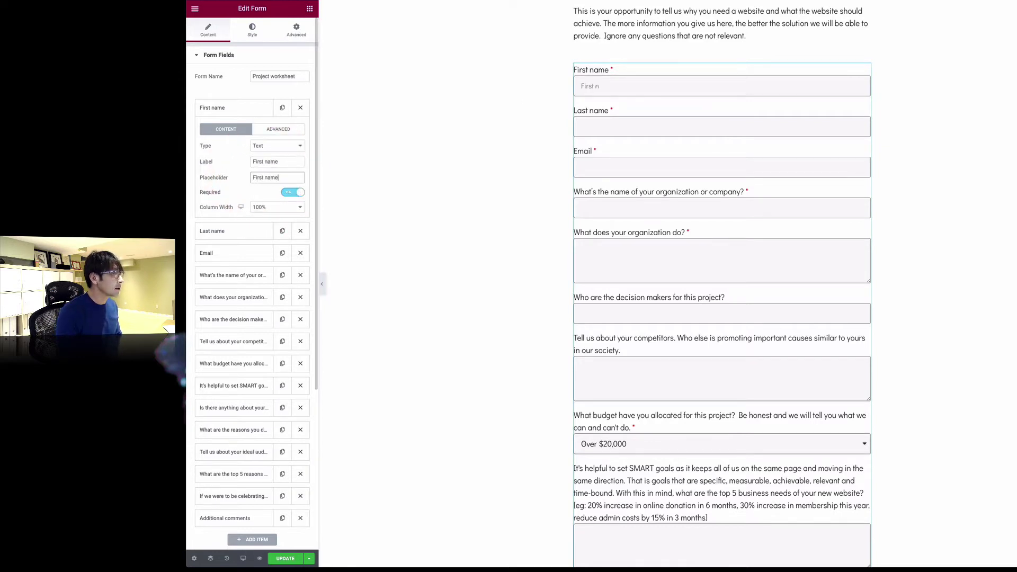
{"action": "type", "text": "st name"}
Clear the First name placeholder again and toggle Required off and back on.
{"action": "left_click", "coordinate": [591, 87]}
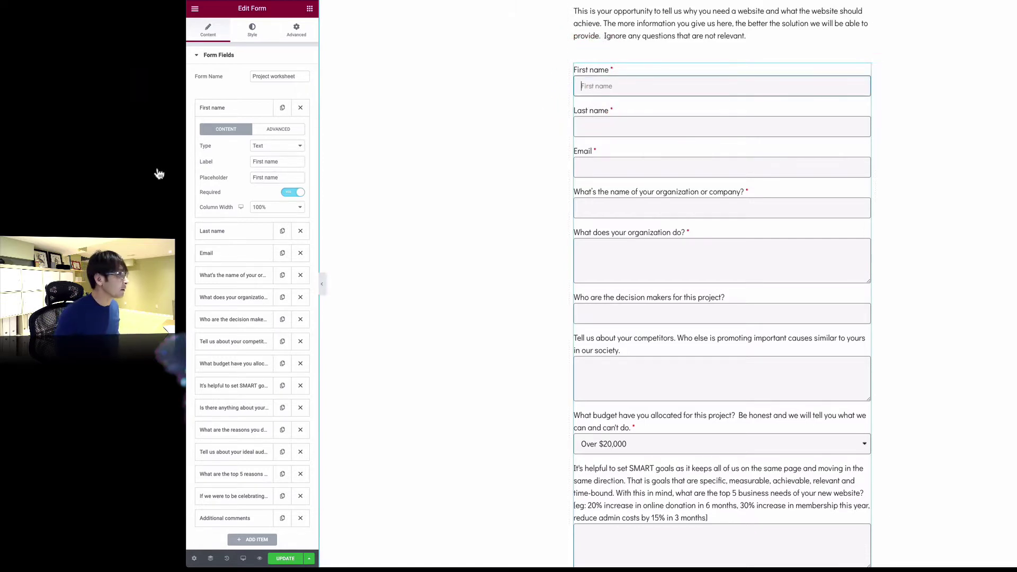
{"action": "left_click_drag", "start_coordinate": [285, 179], "coordinate": [230, 180]}
{"action": "key", "text": "BackSpace"}
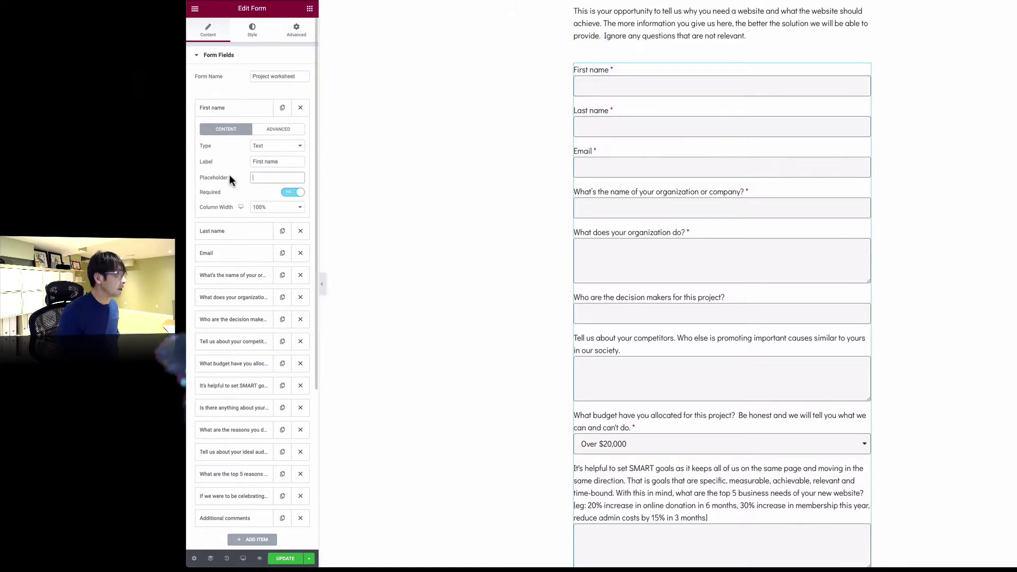
{"action": "left_click", "coordinate": [296, 194]}
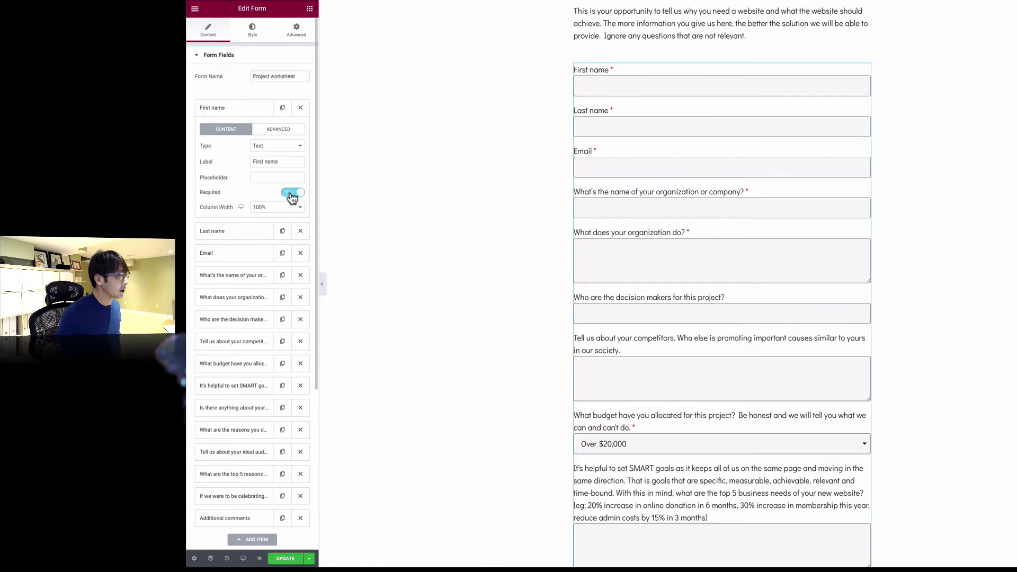
{"action": "left_click", "coordinate": [291, 195]}
Add a new URL-type field at the end of the form.
{"action": "left_click", "coordinate": [249, 111]}
{"action": "scroll", "coordinate": [250, 114], "scroll_direction": "down", "scroll_amount": 1}
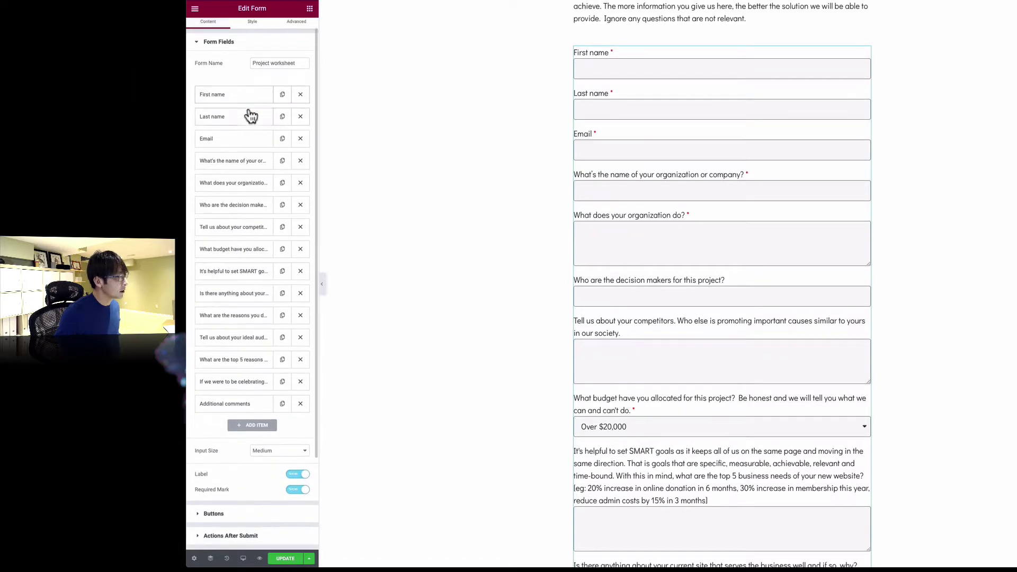
{"action": "left_click", "coordinate": [254, 429]}
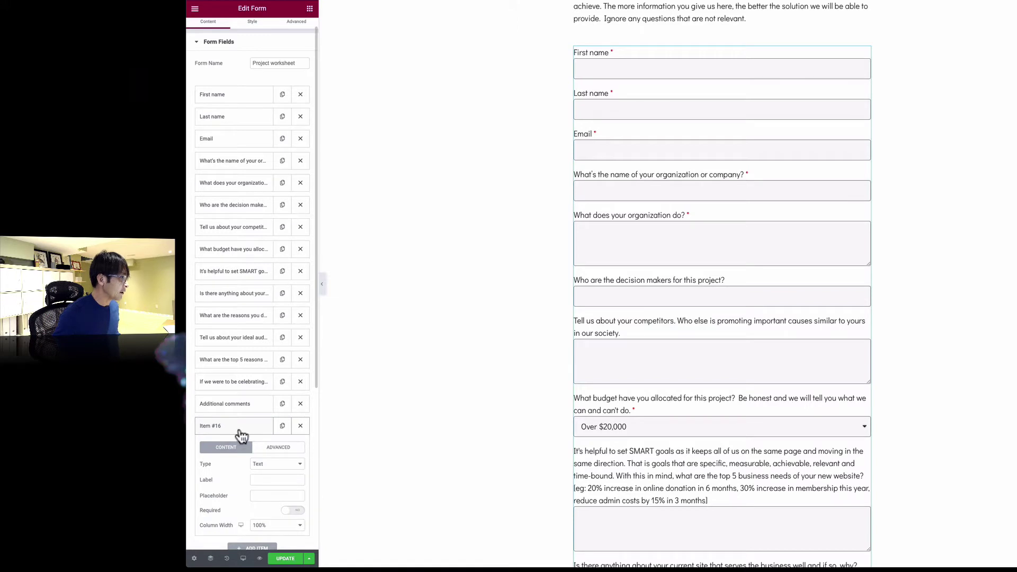
{"action": "left_click", "coordinate": [270, 466]}
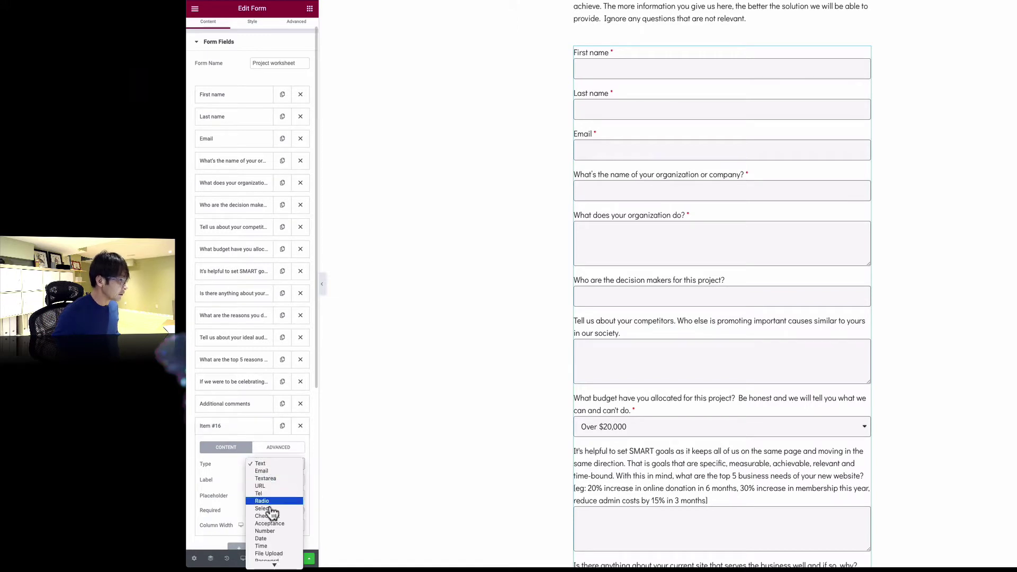
{"action": "scroll", "coordinate": [276, 512], "scroll_direction": "down", "scroll_amount": 3}
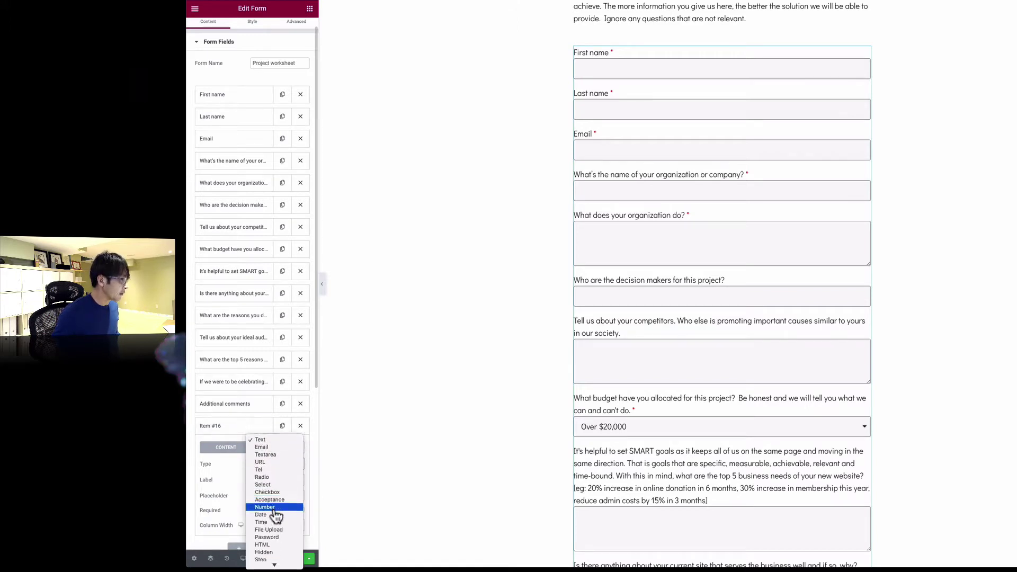
{"action": "left_click", "coordinate": [276, 454]}
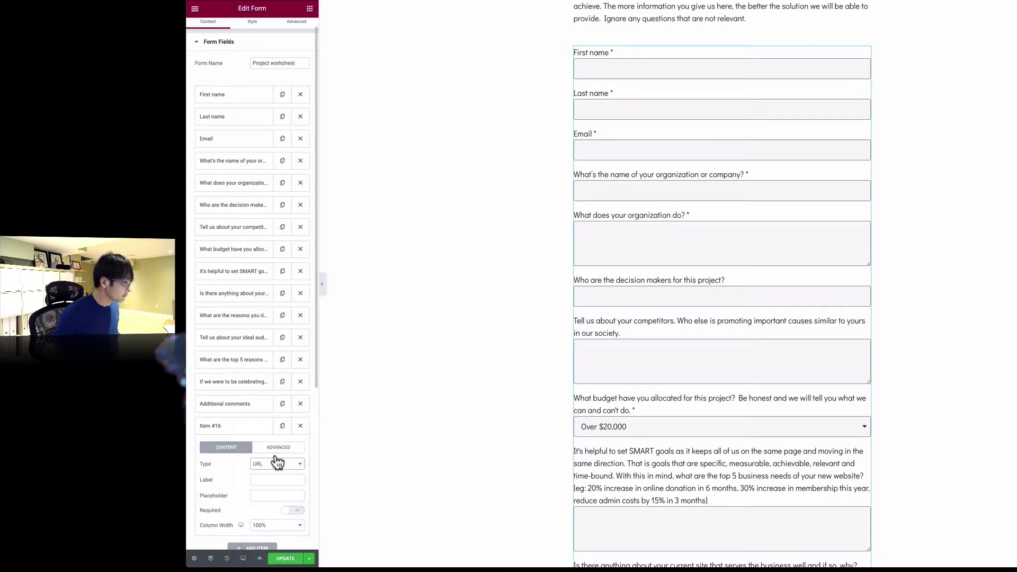
Label the URL field 'Tell me your website URL' and move it directly below Email.
{"action": "left_click", "coordinate": [266, 480]}
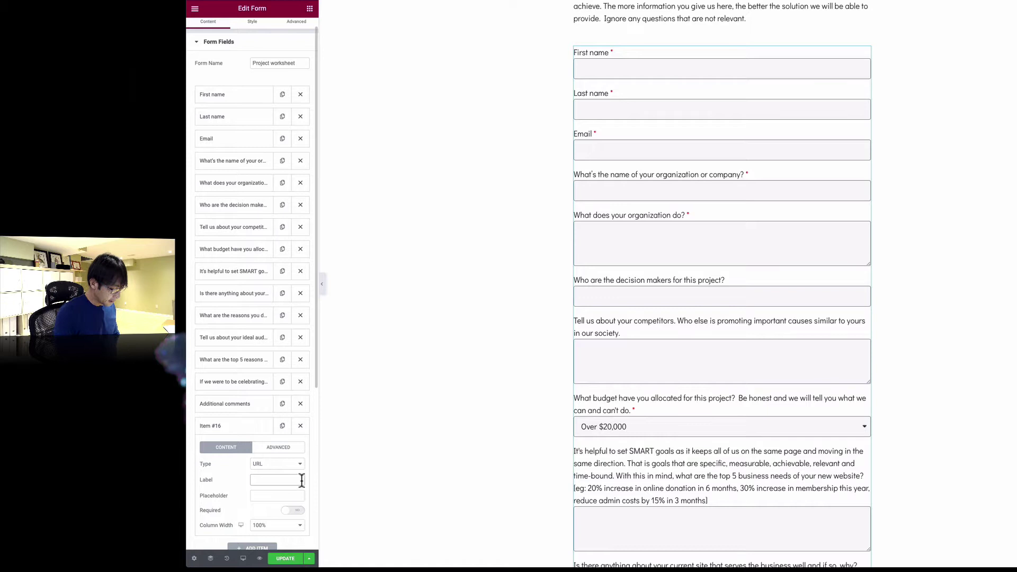
{"action": "type", "text": "Tell me your"}
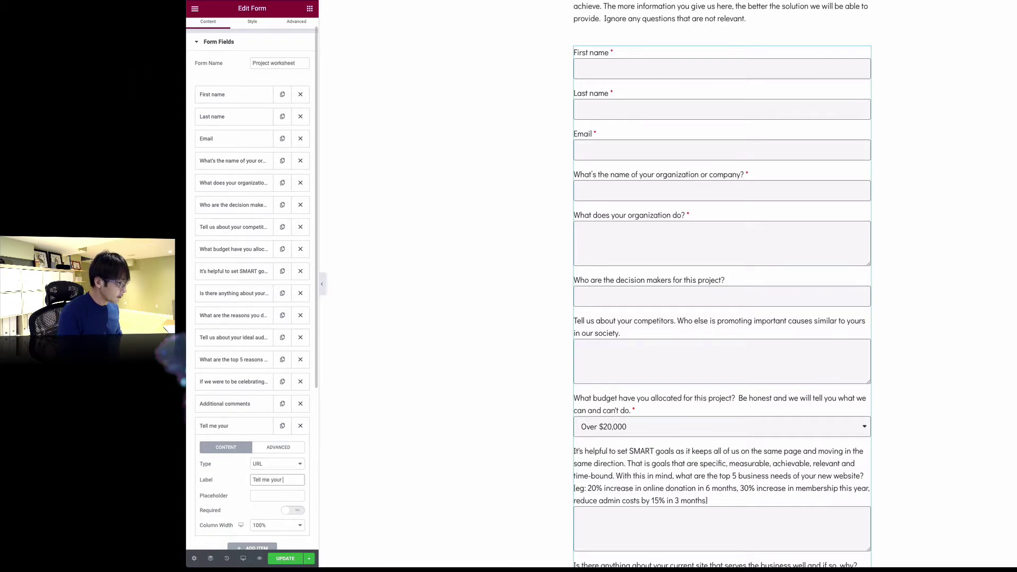
{"action": "type", "text": " website"}
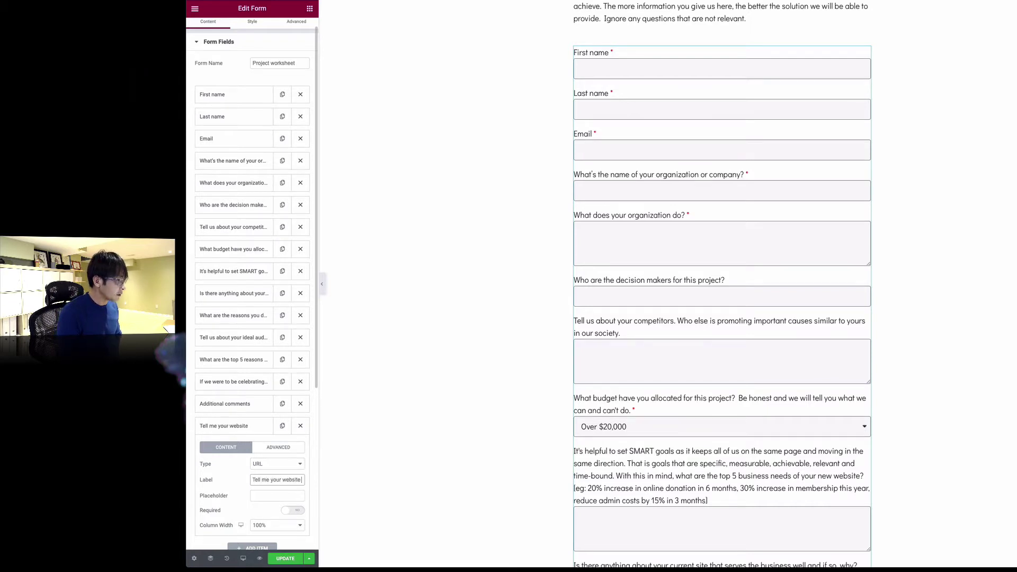
{"action": "type", "text": " URL"}
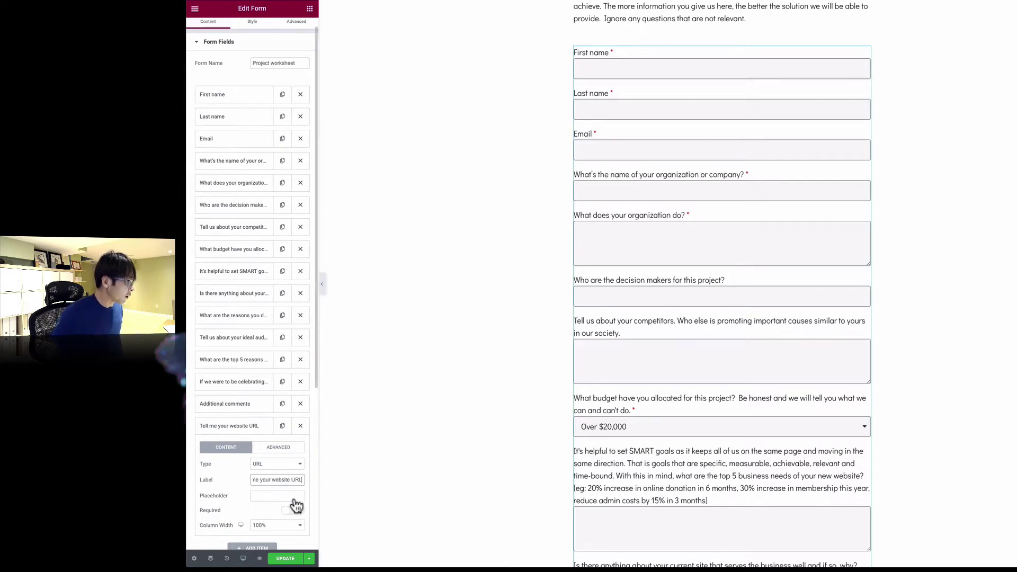
{"action": "left_click", "coordinate": [245, 430]}
{"action": "left_click_drag", "start_coordinate": [244, 433], "coordinate": [238, 166]}
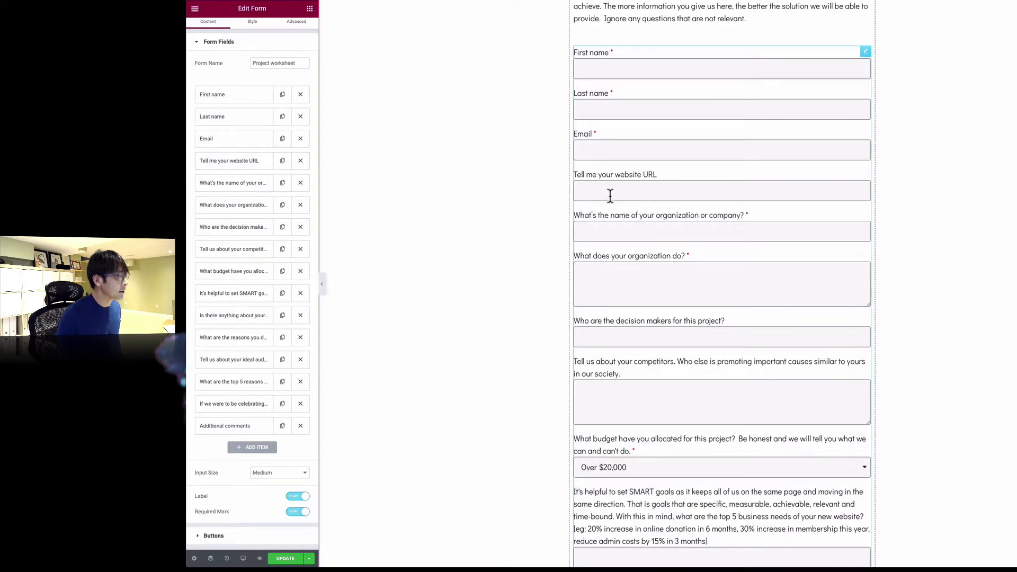
In the form's Style settings, set Rows Gap to 22 and Label Spacing to 9.
{"action": "scroll", "coordinate": [889, 47], "scroll_direction": "up", "scroll_amount": 3}
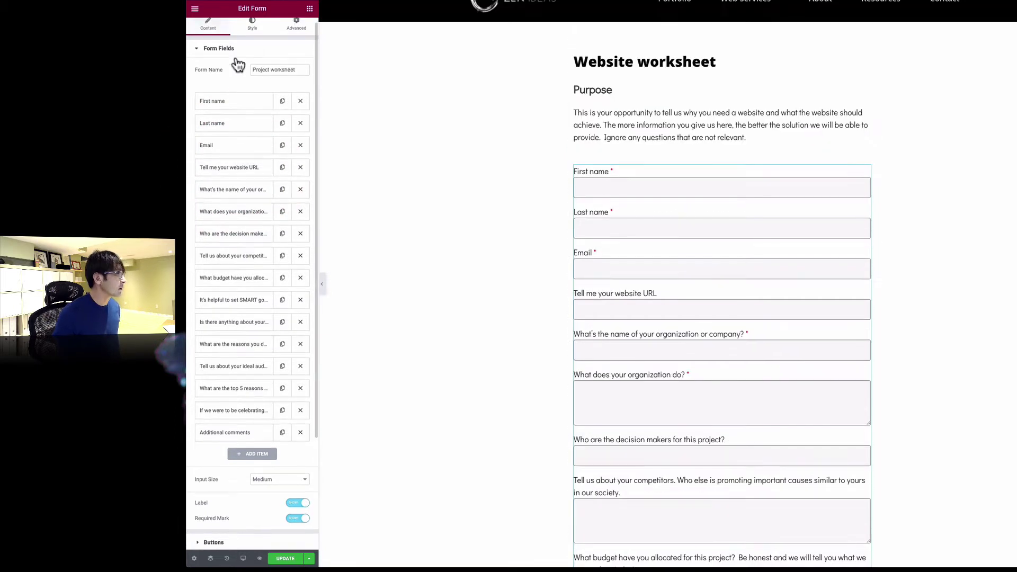
{"action": "scroll", "coordinate": [236, 64], "scroll_direction": "up", "scroll_amount": 1}
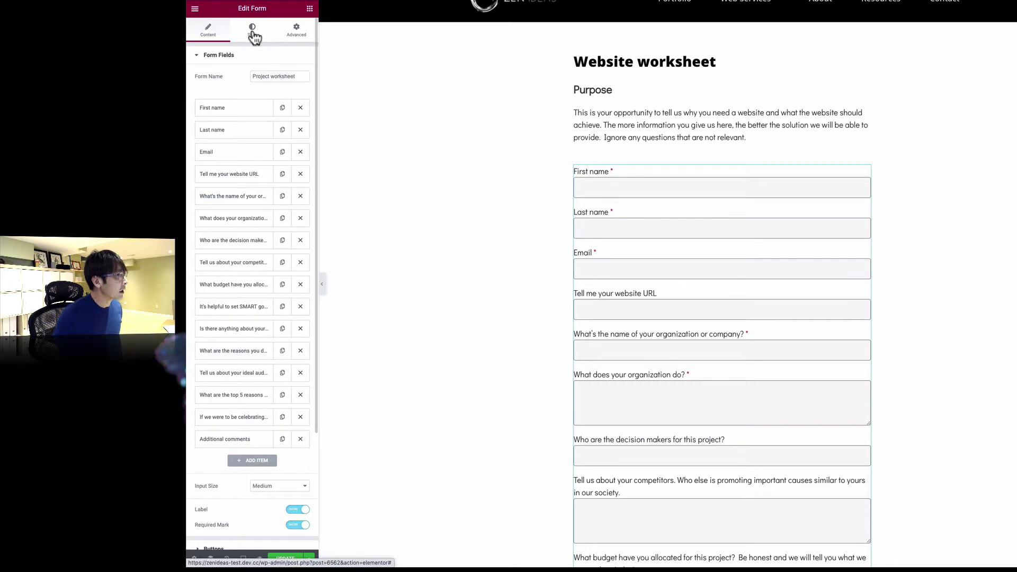
{"action": "left_click", "coordinate": [253, 33]}
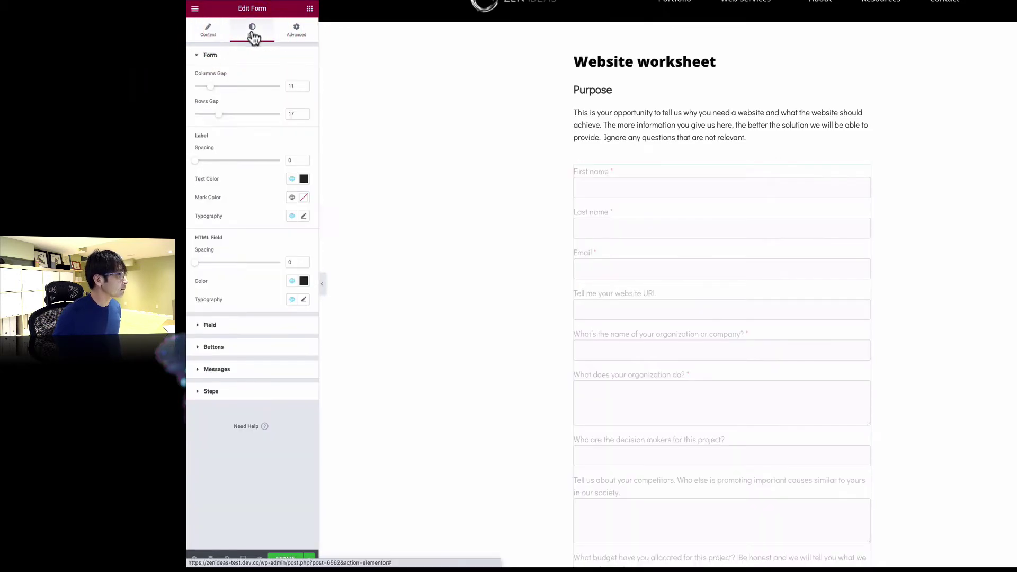
{"action": "mouse_move", "coordinate": [219, 114]}
{"action": "left_mouse_down"}
{"action": "mouse_move", "coordinate": [237, 119]}
{"action": "mouse_move", "coordinate": [226, 114]}
{"action": "left_mouse_up"}
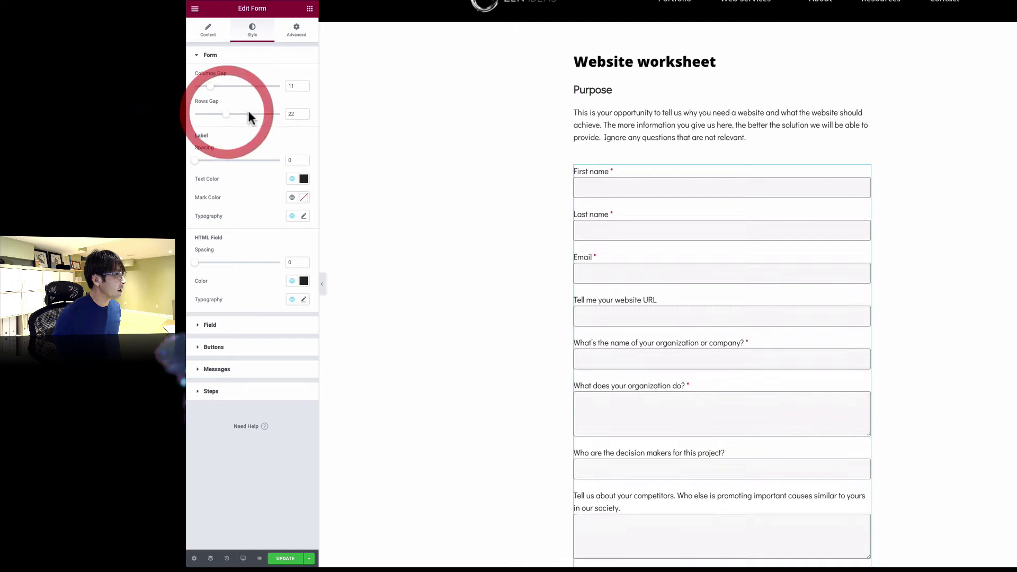
{"action": "left_click_drag", "start_coordinate": [202, 163], "coordinate": [207, 163]}
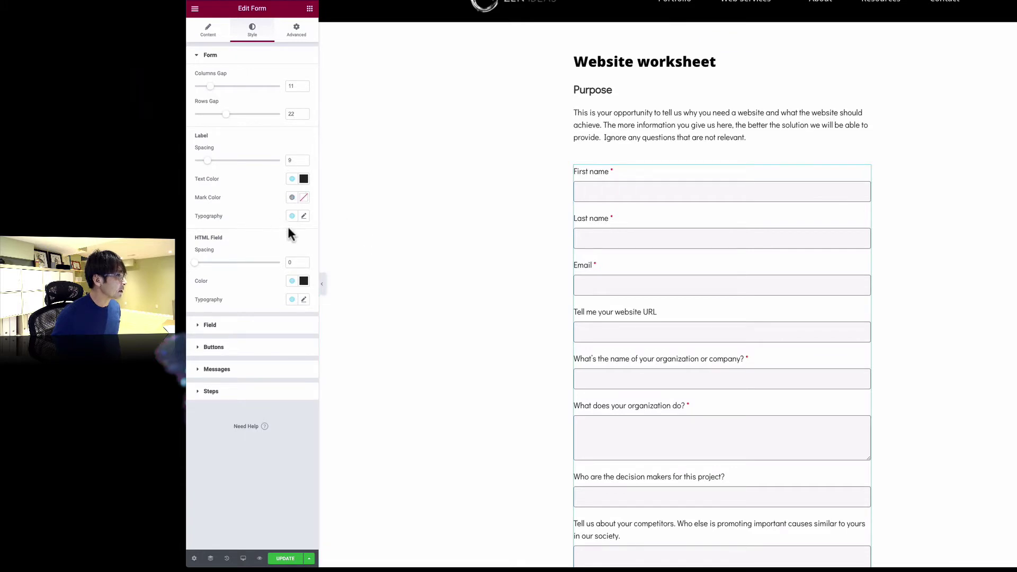
Set the form fields' background colour to a light grey near white, after briefly trying red.
{"action": "left_click", "coordinate": [243, 327]}
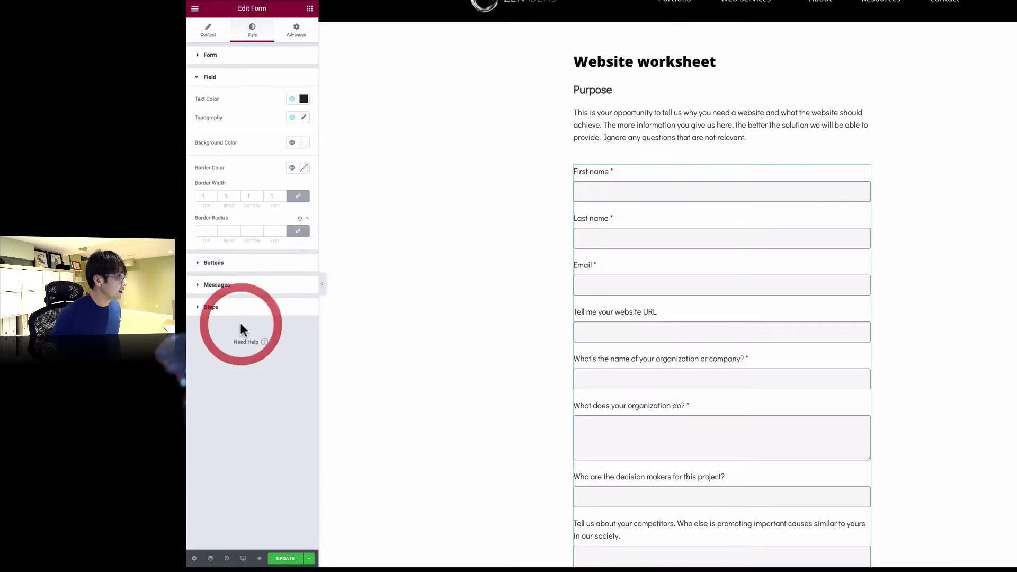
{"action": "left_click", "coordinate": [304, 147]}
{"action": "left_click", "coordinate": [271, 187]}
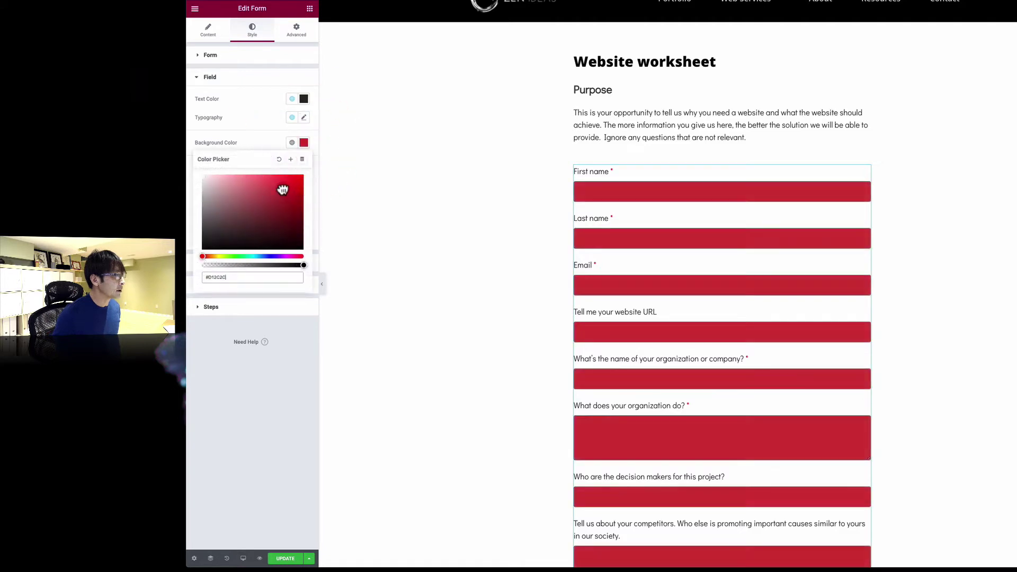
{"action": "left_click_drag", "start_coordinate": [238, 186], "coordinate": [201, 175]}
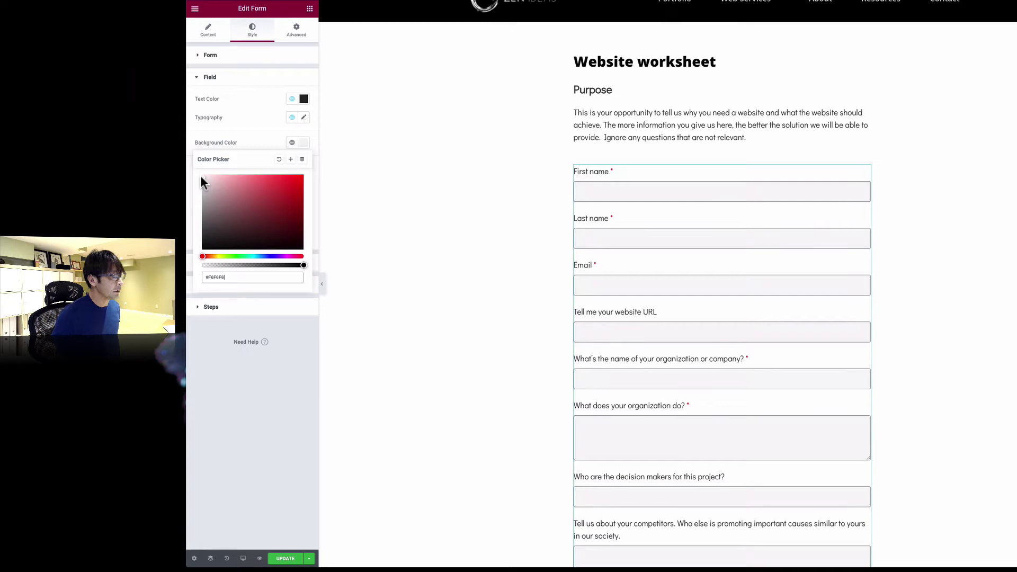
{"action": "left_click", "coordinate": [405, 192]}
{"action": "left_click", "coordinate": [392, 229]}
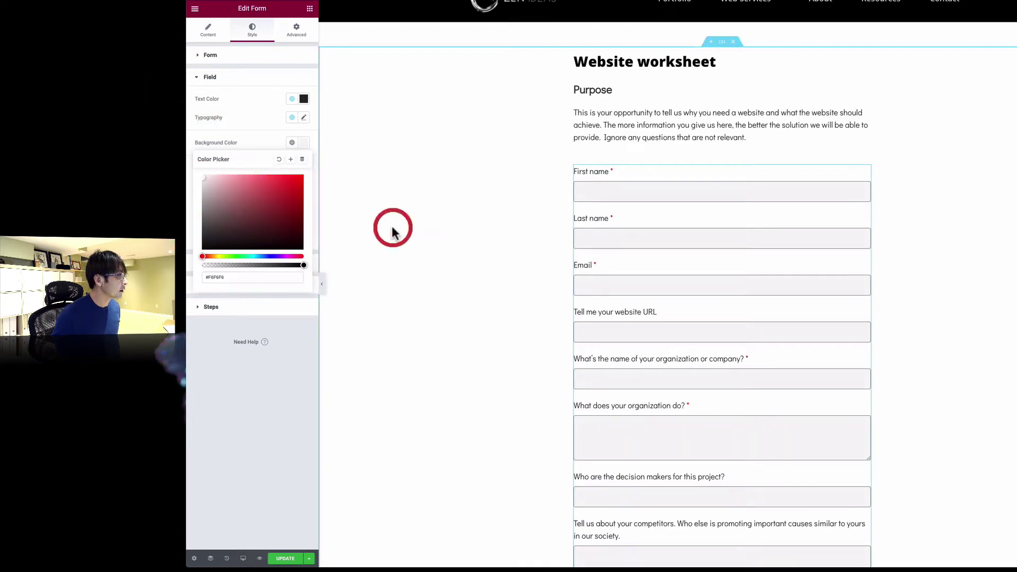
{"action": "left_click", "coordinate": [232, 142]}
{"action": "scroll", "coordinate": [341, 230], "scroll_direction": "down", "scroll_amount": 1}
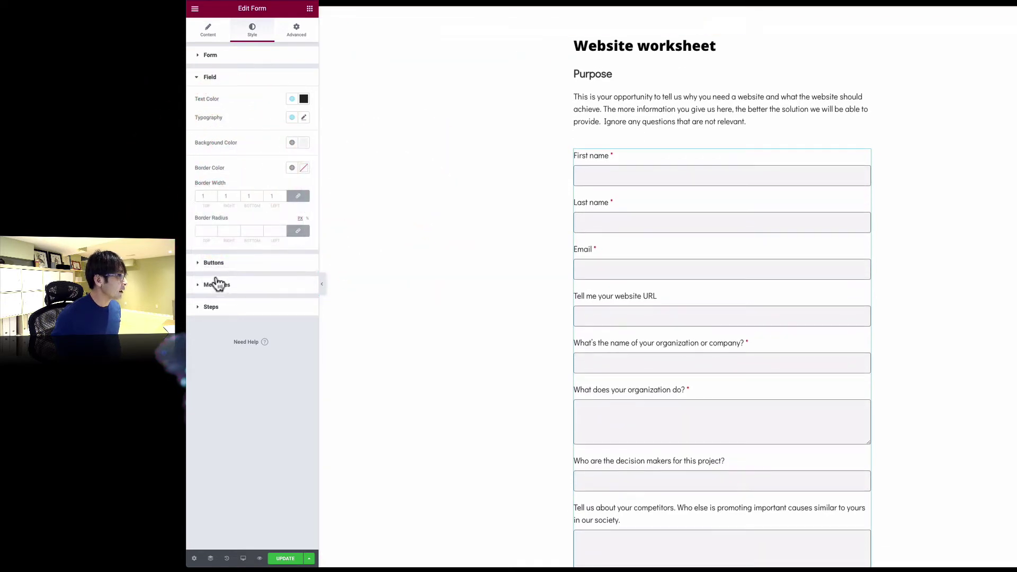
Expand the Buttons style section and review the blue Send button's colours.
{"action": "left_click", "coordinate": [212, 262]}
{"action": "scroll", "coordinate": [725, 313], "scroll_direction": "down", "scroll_amount": 5}
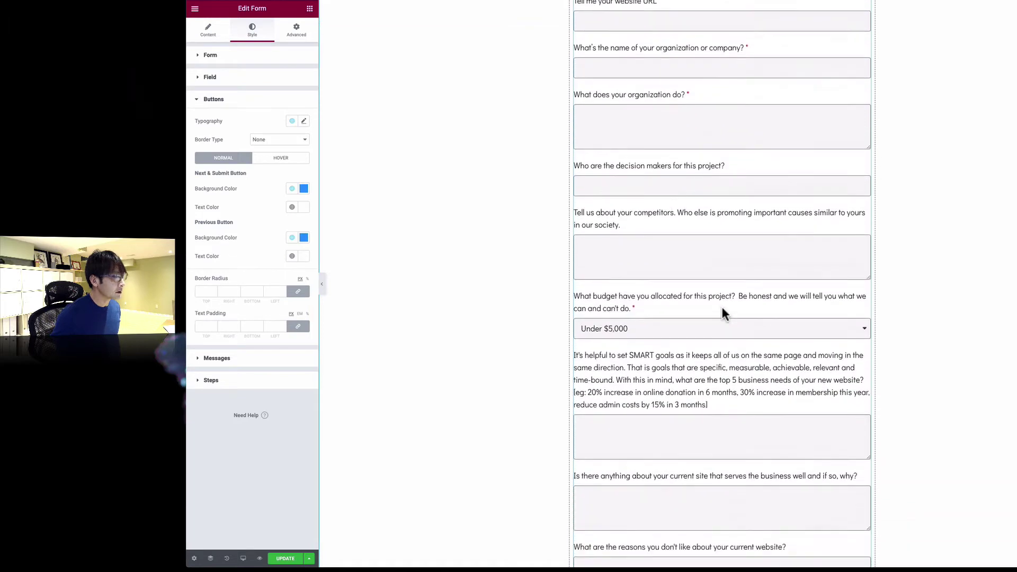
{"action": "scroll", "coordinate": [724, 313], "scroll_direction": "down", "scroll_amount": 10}
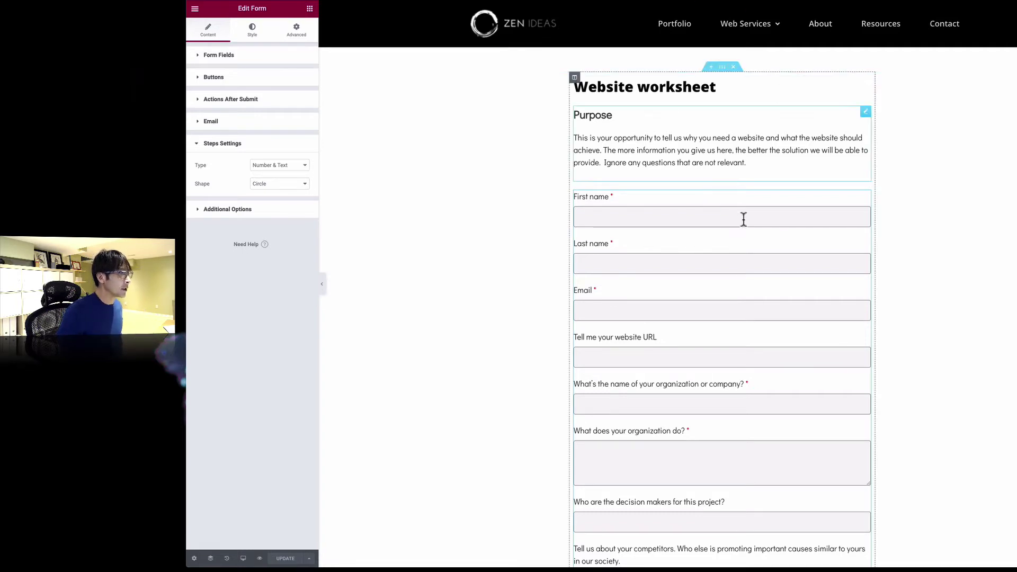
Add a new field to the worksheet form and move it to the top of the list.
{"action": "right_click", "coordinate": [864, 202]}
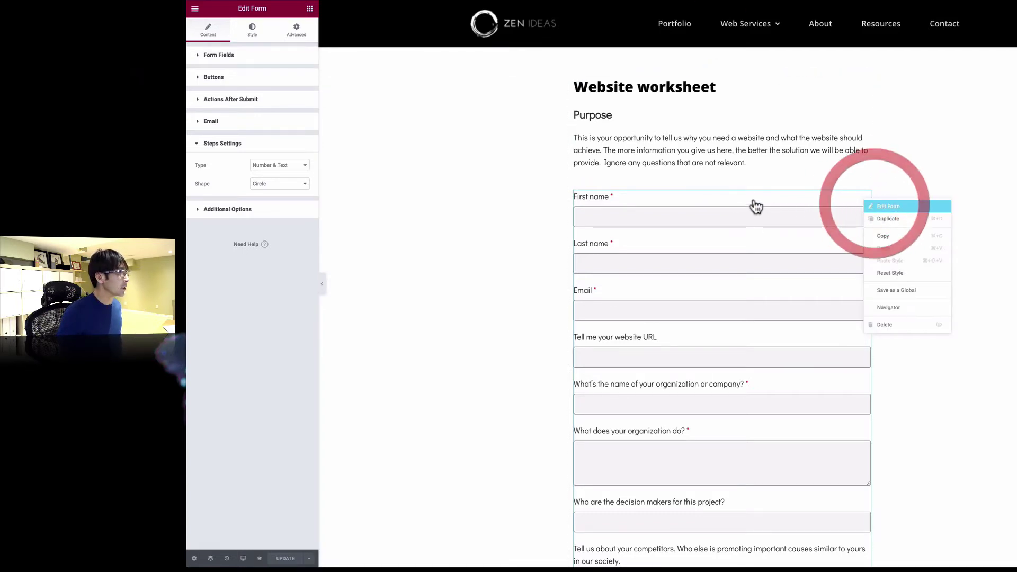
{"action": "left_click", "coordinate": [887, 208]}
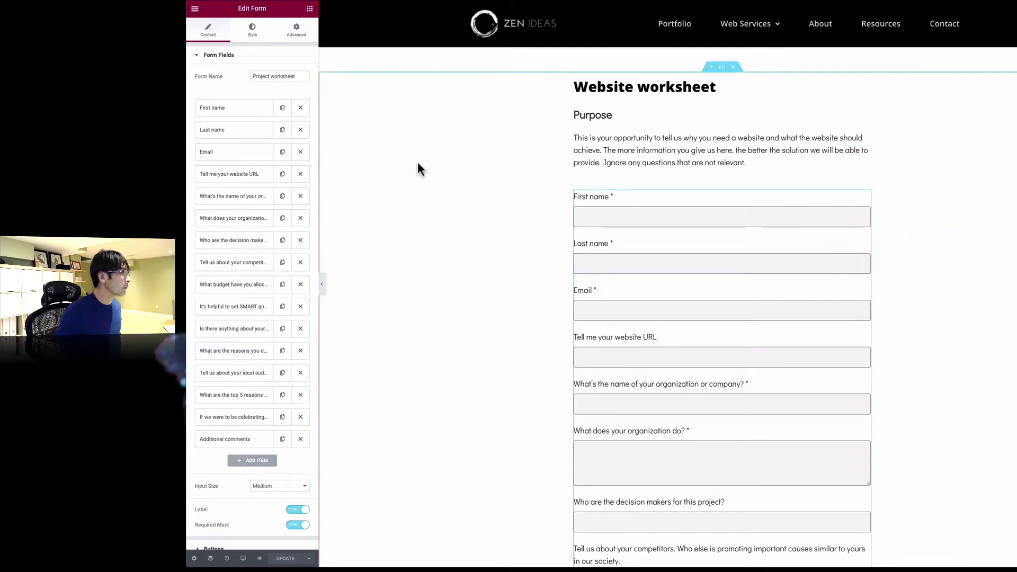
{"action": "left_click", "coordinate": [258, 467]}
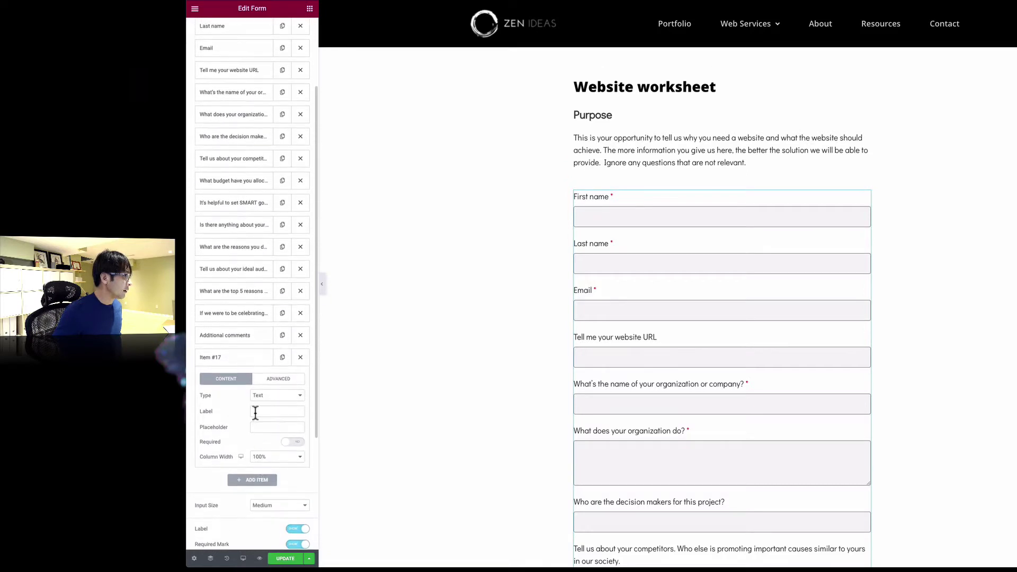
{"action": "scroll", "coordinate": [250, 401], "scroll_direction": "up", "scroll_amount": 1}
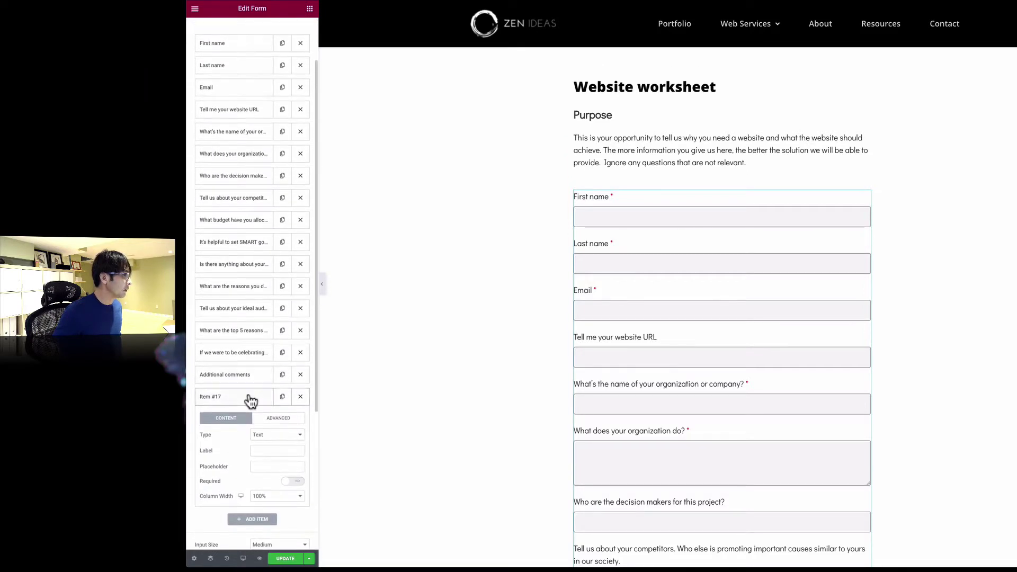
{"action": "left_click_drag", "start_coordinate": [250, 401], "coordinate": [259, 40]}
Label the top field 'Step 1' and set its type to Step.
{"action": "left_click", "coordinate": [243, 44]}
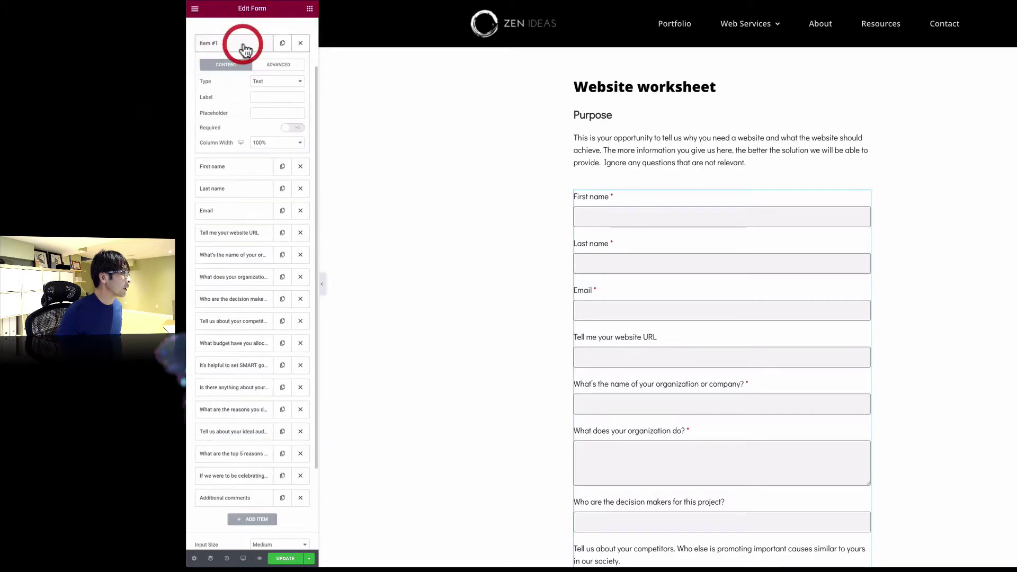
{"action": "left_click", "coordinate": [267, 98]}
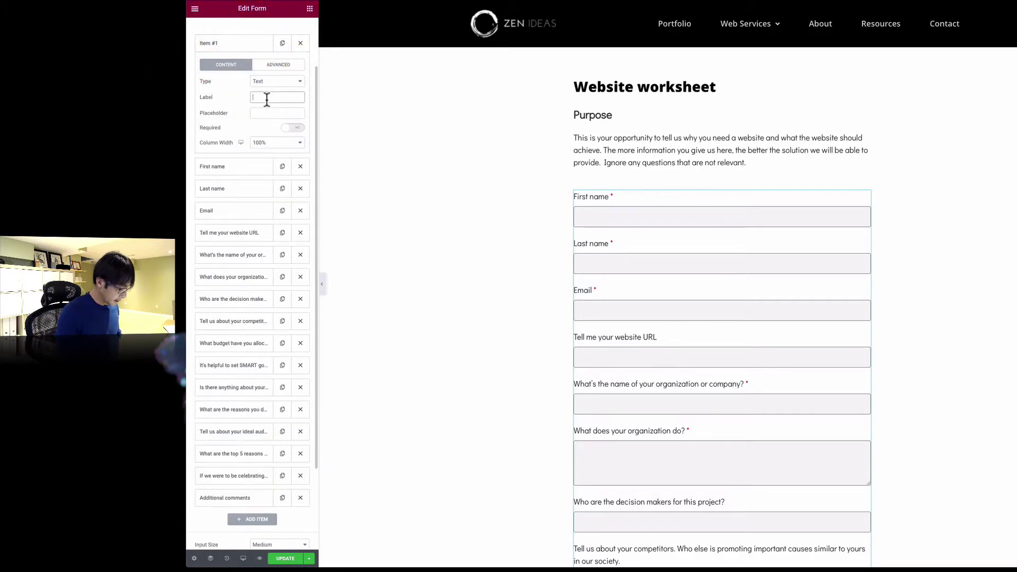
{"action": "type", "text": "Step 1"}
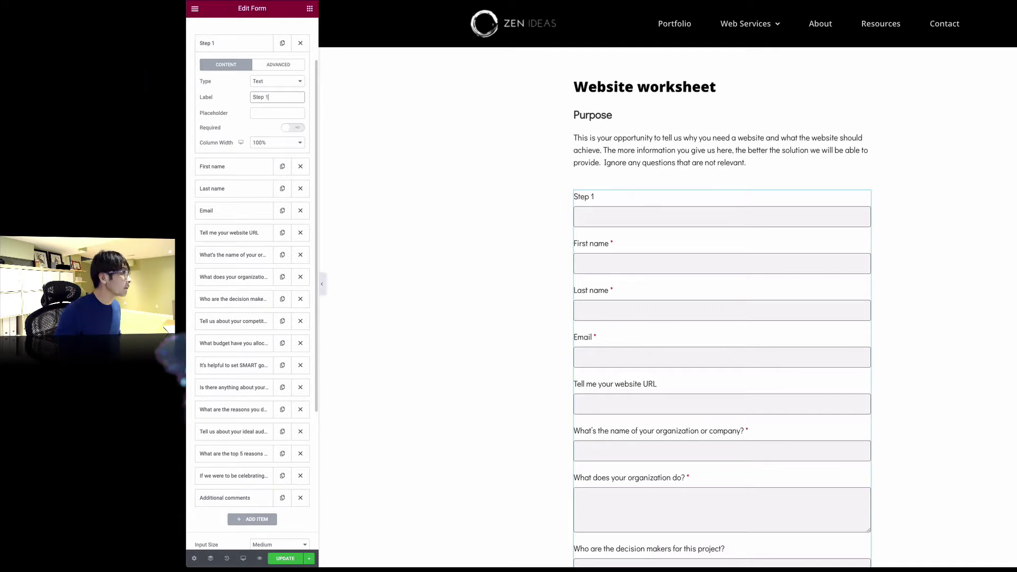
{"action": "left_click", "coordinate": [273, 84]}
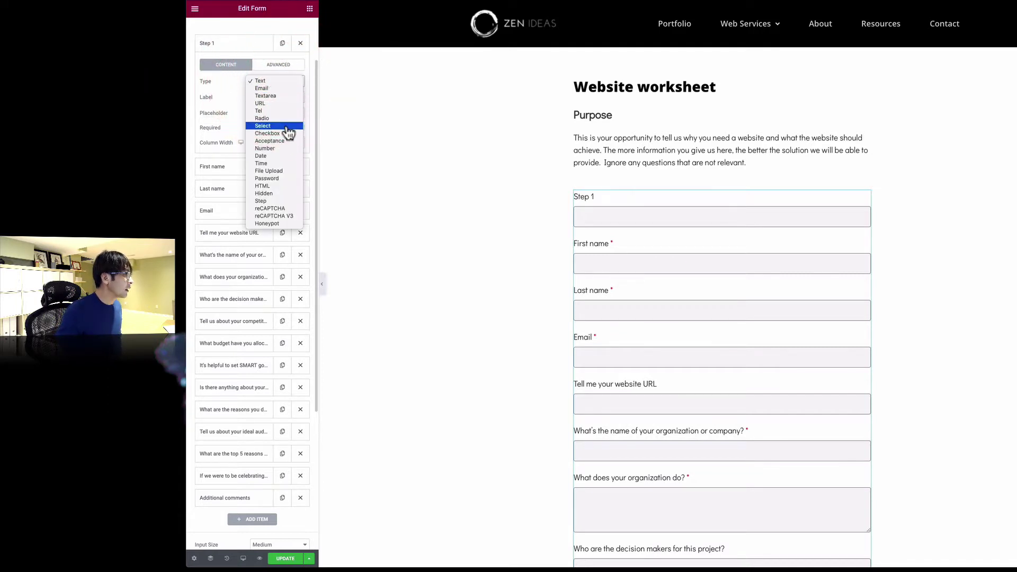
{"action": "left_click", "coordinate": [261, 201]}
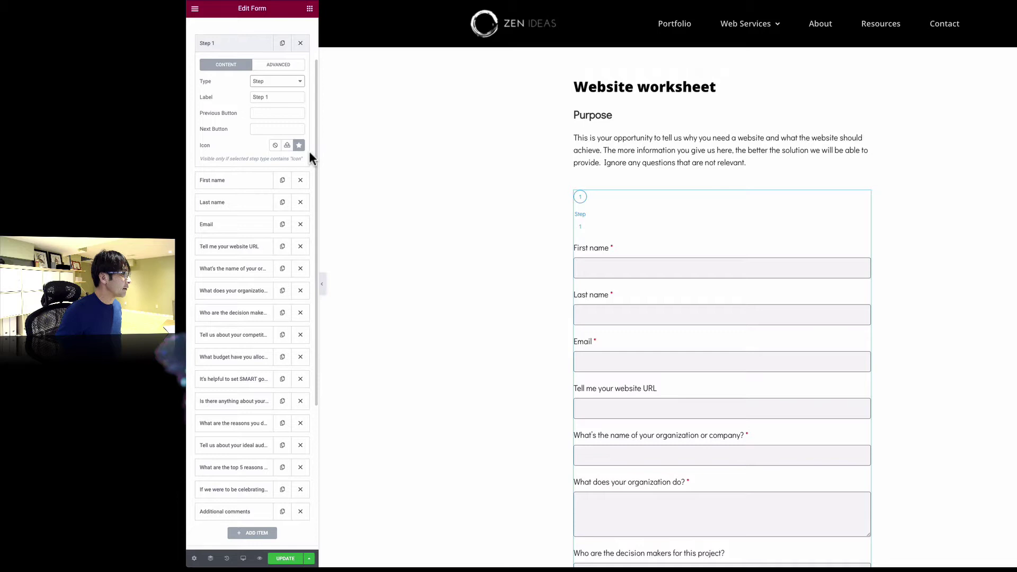
Add a new Step-type field labelled 'Step 2' at the end of the form.
{"action": "scroll", "coordinate": [310, 151], "scroll_direction": "down", "scroll_amount": 1}
{"action": "scroll", "coordinate": [309, 151], "scroll_direction": "up", "scroll_amount": 3}
{"action": "scroll", "coordinate": [310, 152], "scroll_direction": "down", "scroll_amount": 5}
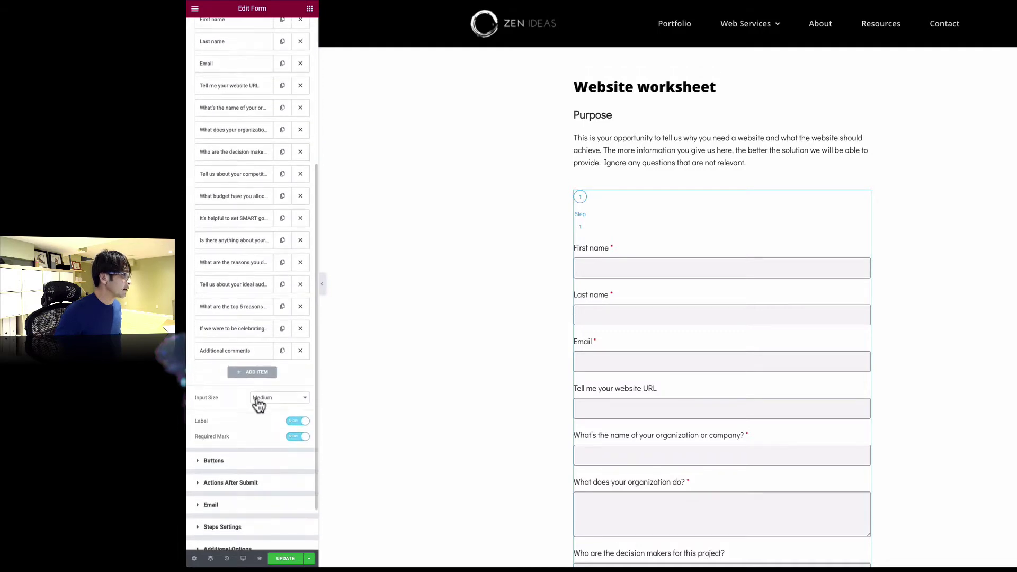
{"action": "left_click", "coordinate": [254, 369]}
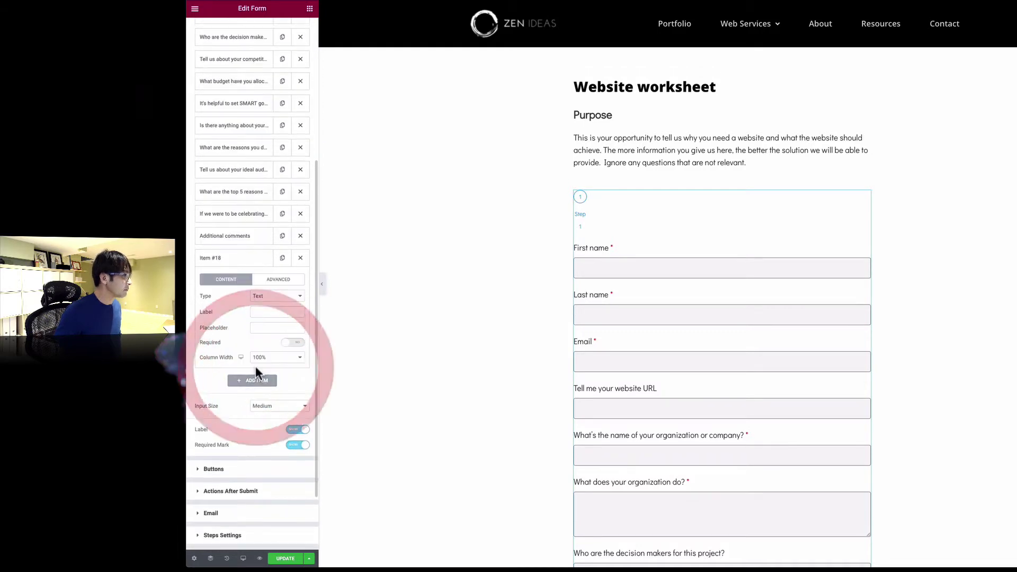
{"action": "left_click", "coordinate": [273, 297]}
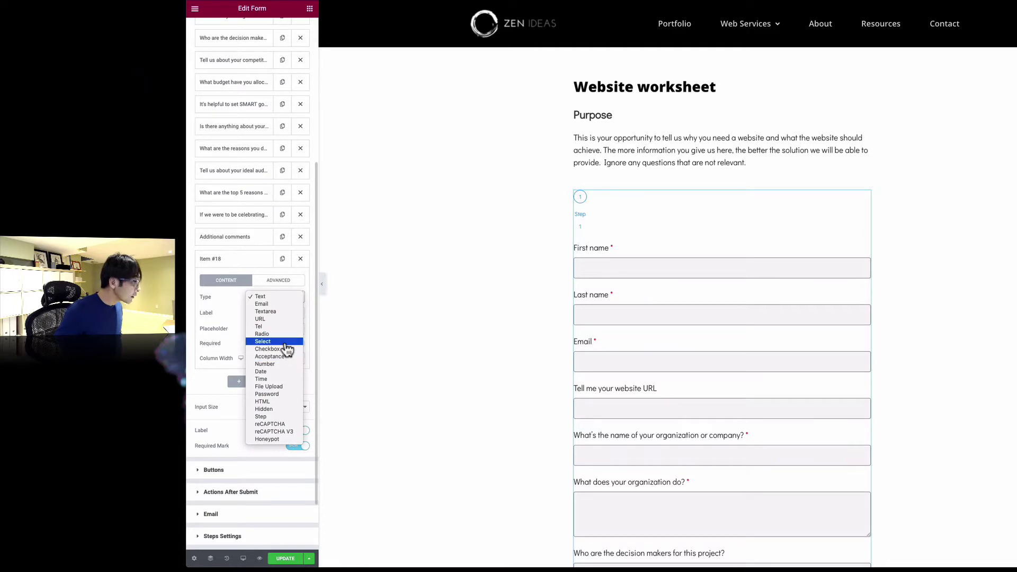
{"action": "left_click", "coordinate": [286, 417]}
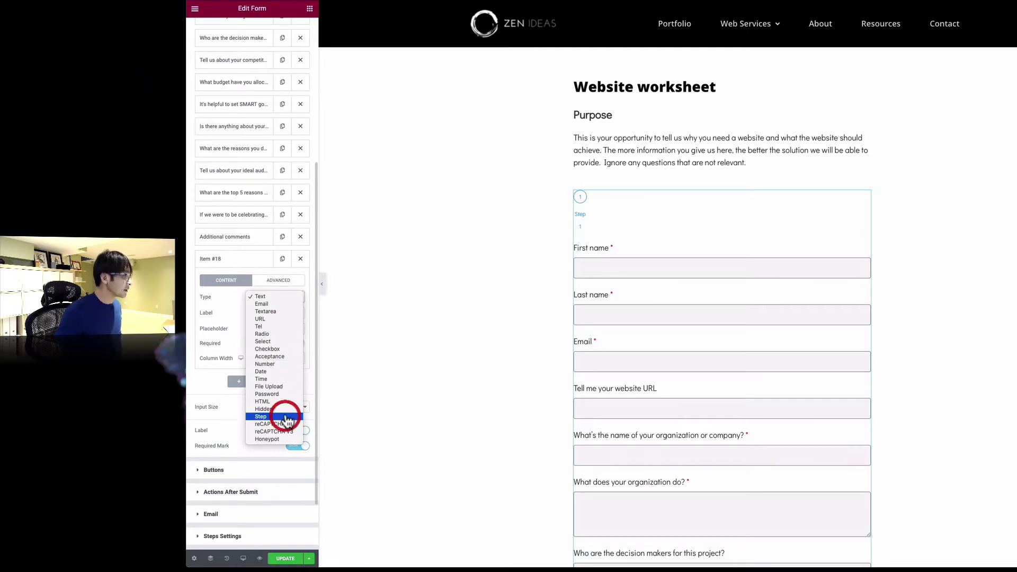
{"action": "left_click", "coordinate": [272, 313]}
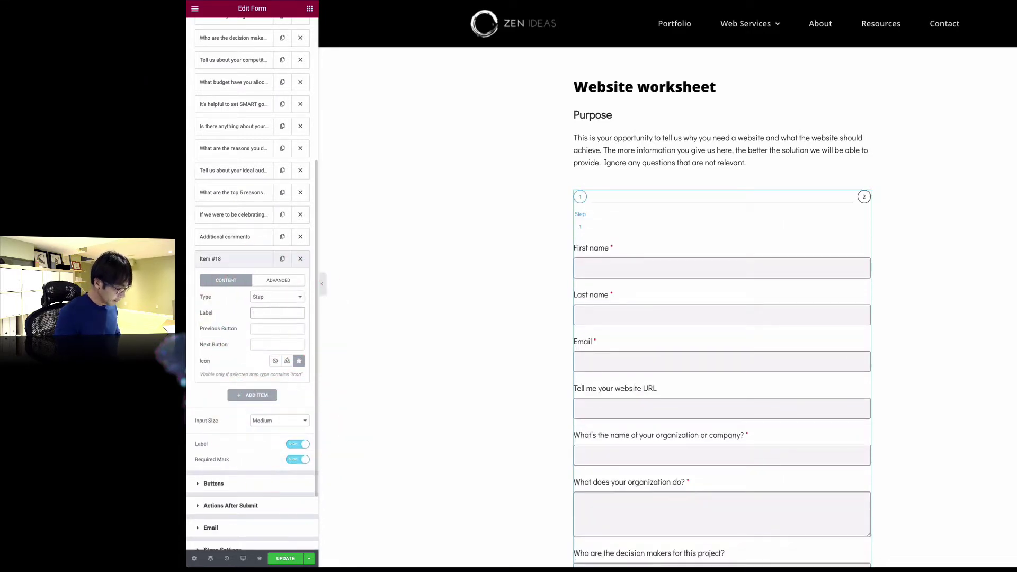
{"action": "type", "text": "Step 2"}
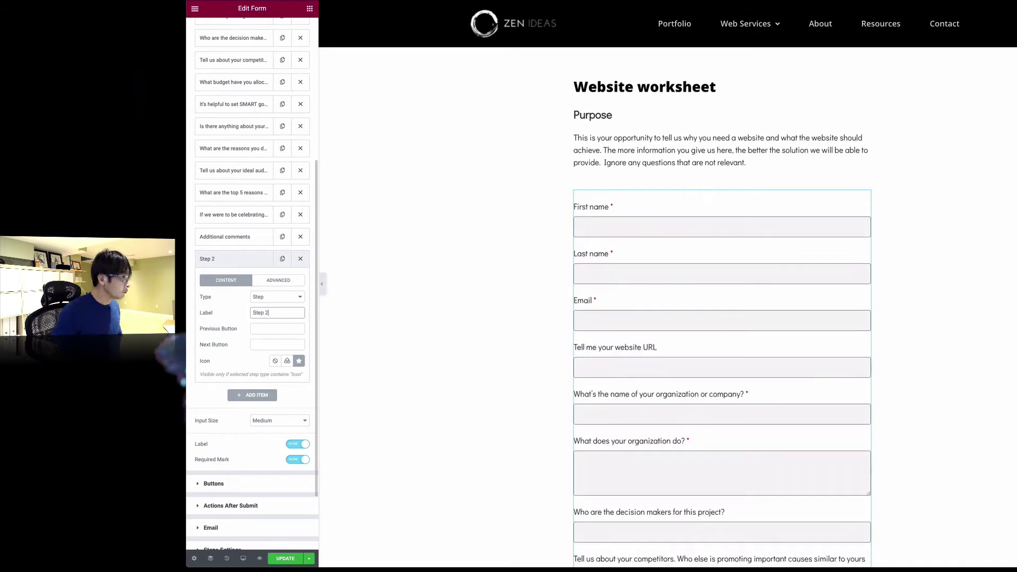
Move Step 2 to just after 'What does your organization do?'.
{"action": "scroll", "coordinate": [456, 310], "scroll_direction": "down", "scroll_amount": 1}
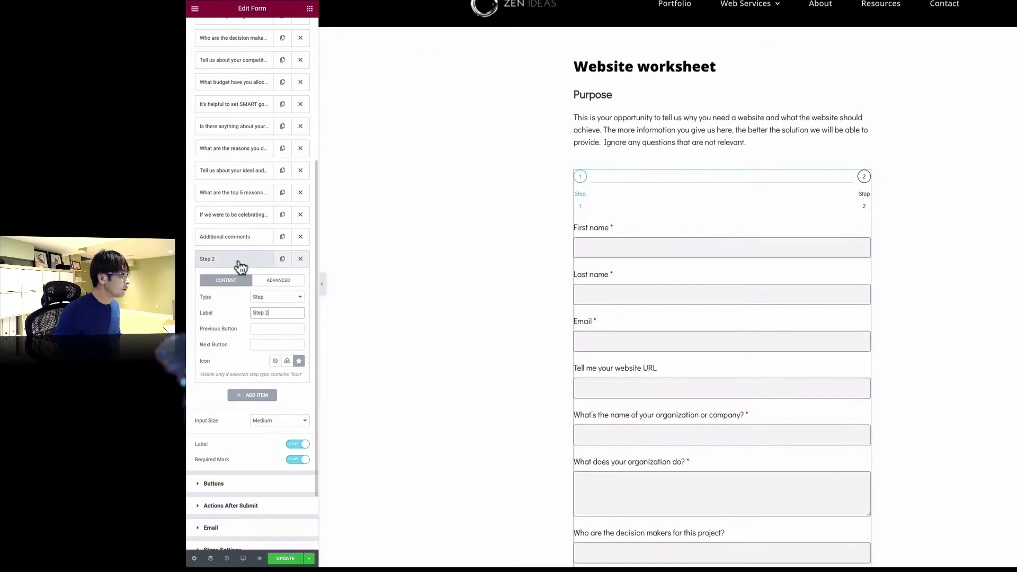
{"action": "scroll", "coordinate": [239, 267], "scroll_direction": "up", "scroll_amount": 3}
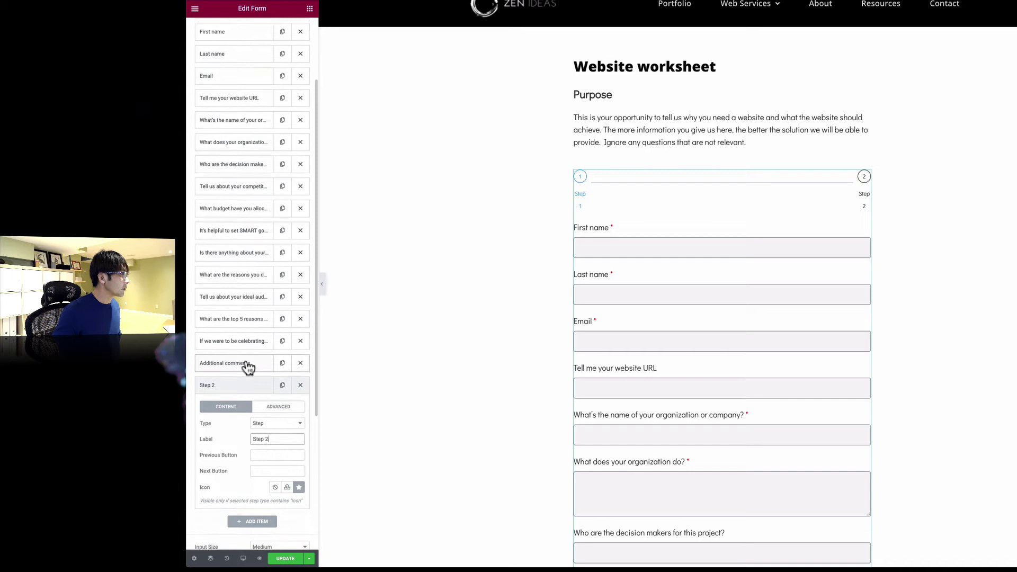
{"action": "left_click_drag", "start_coordinate": [241, 385], "coordinate": [244, 152]}
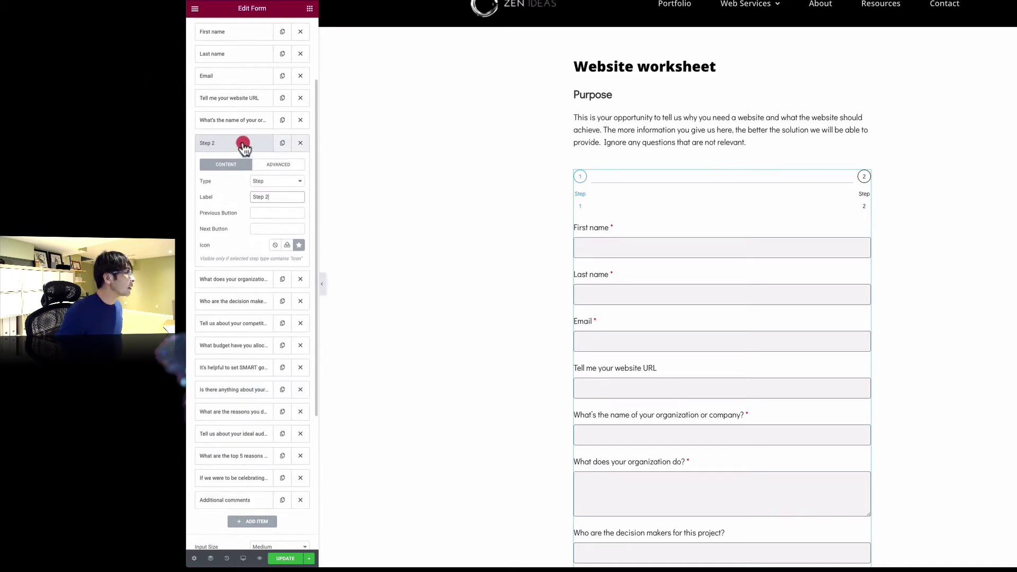
{"action": "left_click", "coordinate": [244, 144]}
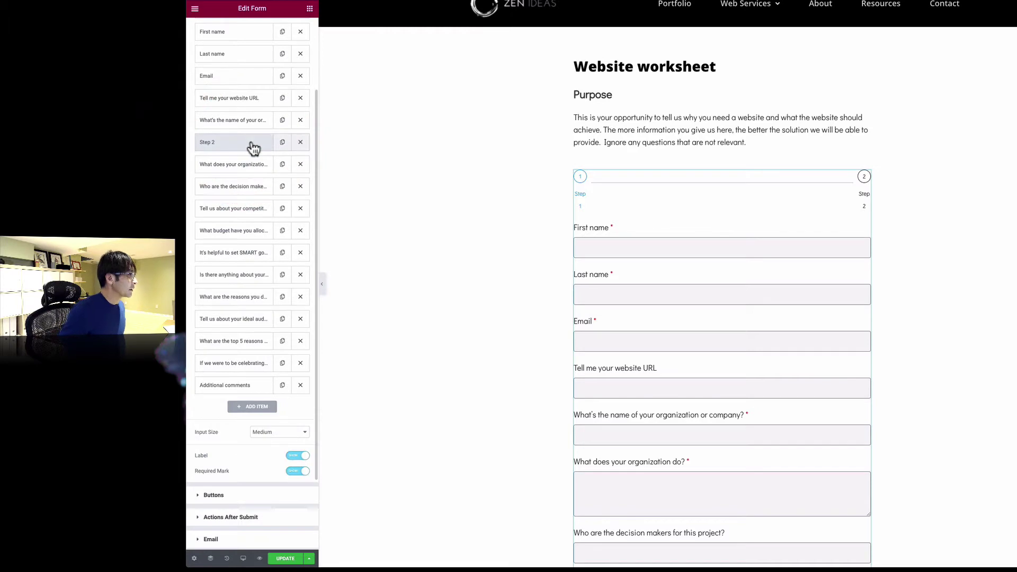
{"action": "left_click_drag", "start_coordinate": [251, 146], "coordinate": [268, 177]}
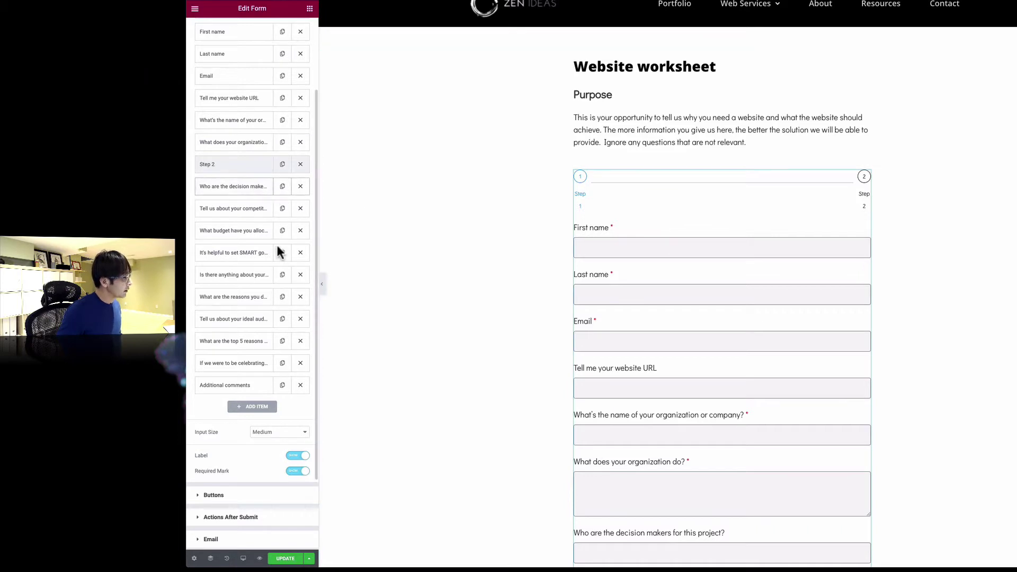
Add a Step field labelled 'Step 3' and place it before the ideal audience question.
{"action": "left_click", "coordinate": [268, 408]}
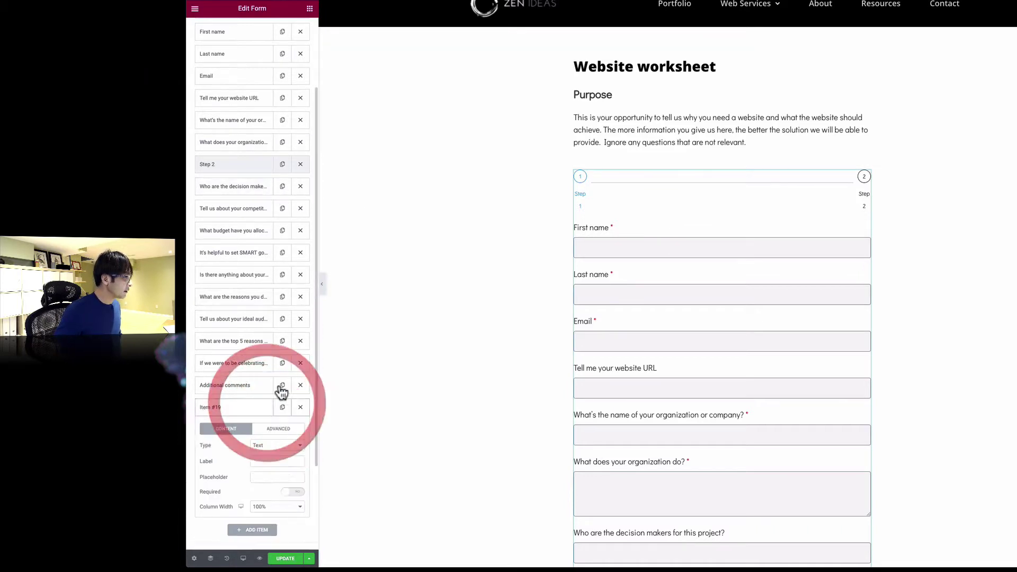
{"action": "left_click", "coordinate": [270, 445]}
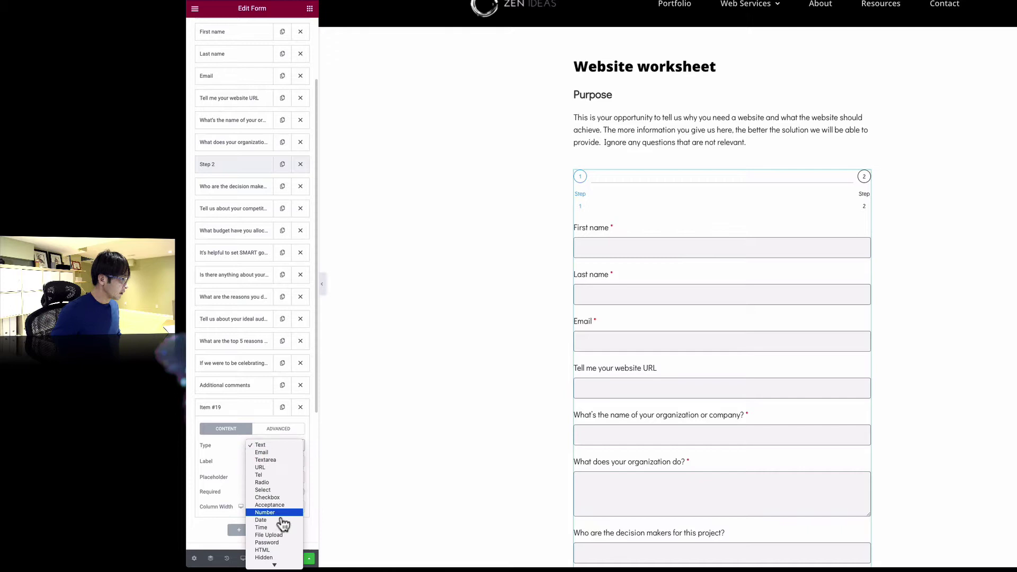
{"action": "scroll", "coordinate": [282, 534], "scroll_direction": "down", "scroll_amount": 1}
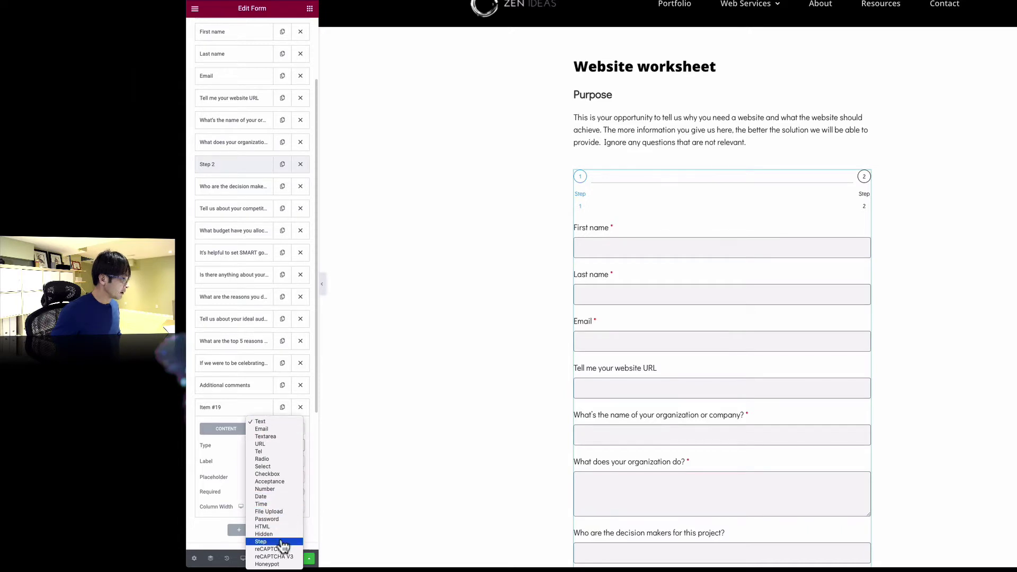
{"action": "left_click", "coordinate": [279, 541]}
{"action": "left_click", "coordinate": [272, 462]}
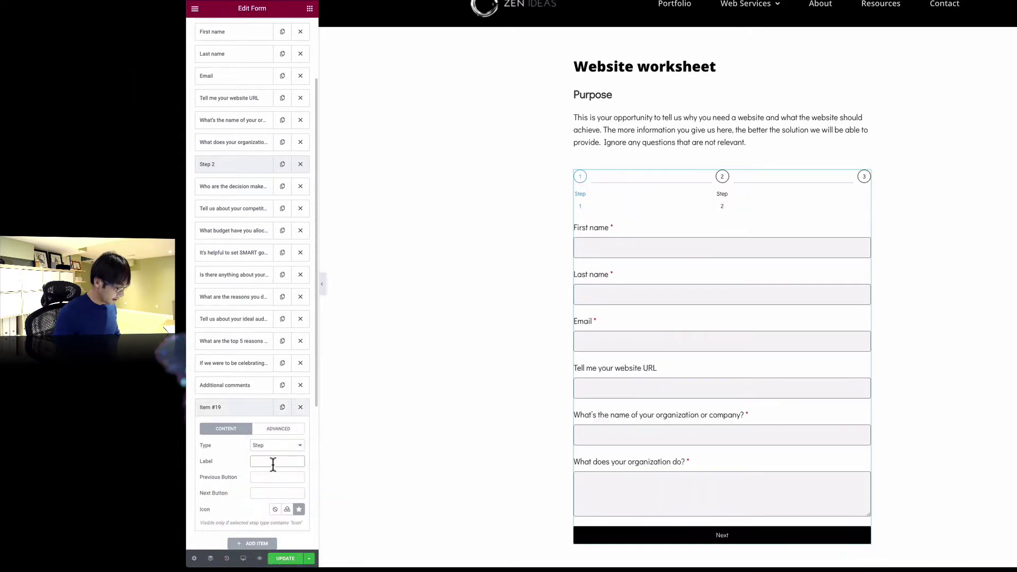
{"action": "type", "text": "Step 3"}
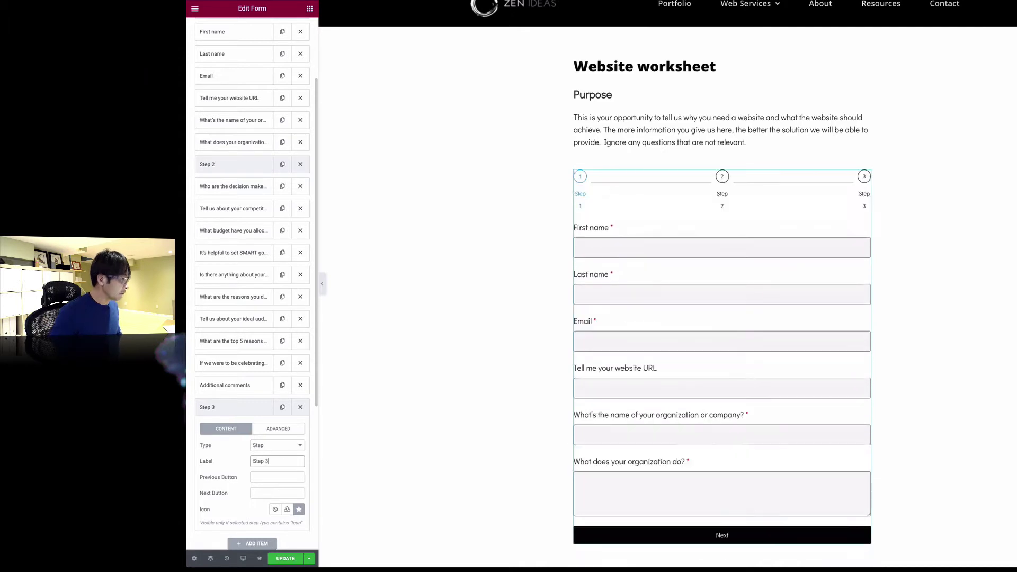
{"action": "left_click", "coordinate": [243, 412]}
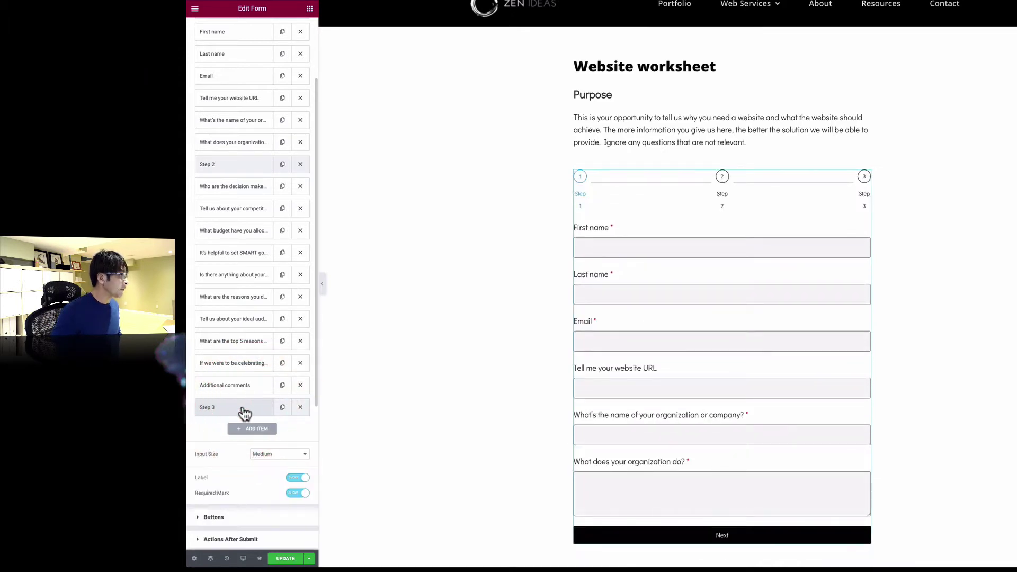
{"action": "left_click_drag", "start_coordinate": [243, 411], "coordinate": [252, 320]}
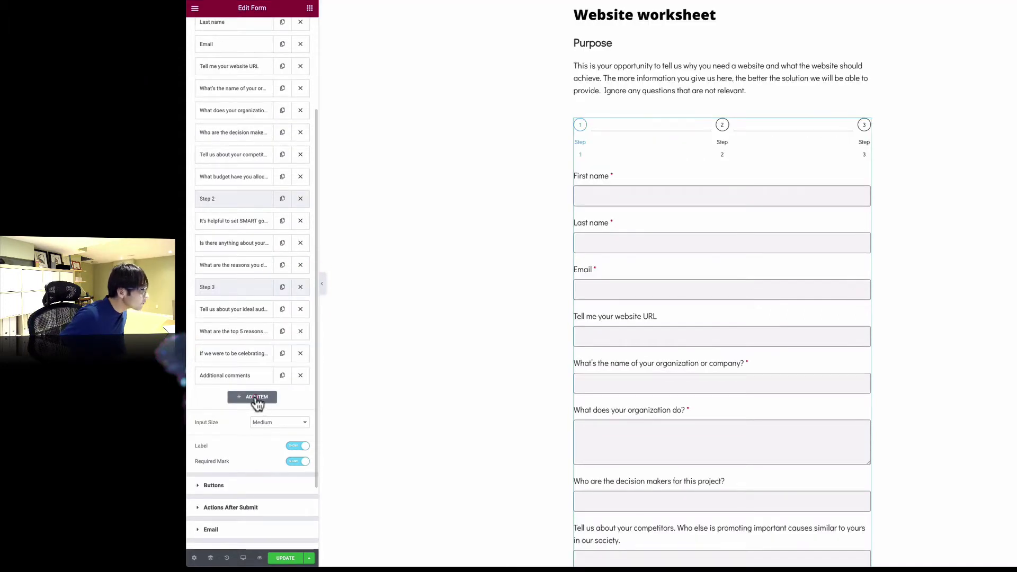
Add a fourth Step field labelled 'Srtep 4' and place it above the celebration question.
{"action": "left_click", "coordinate": [256, 400]}
{"action": "left_click", "coordinate": [276, 438]}
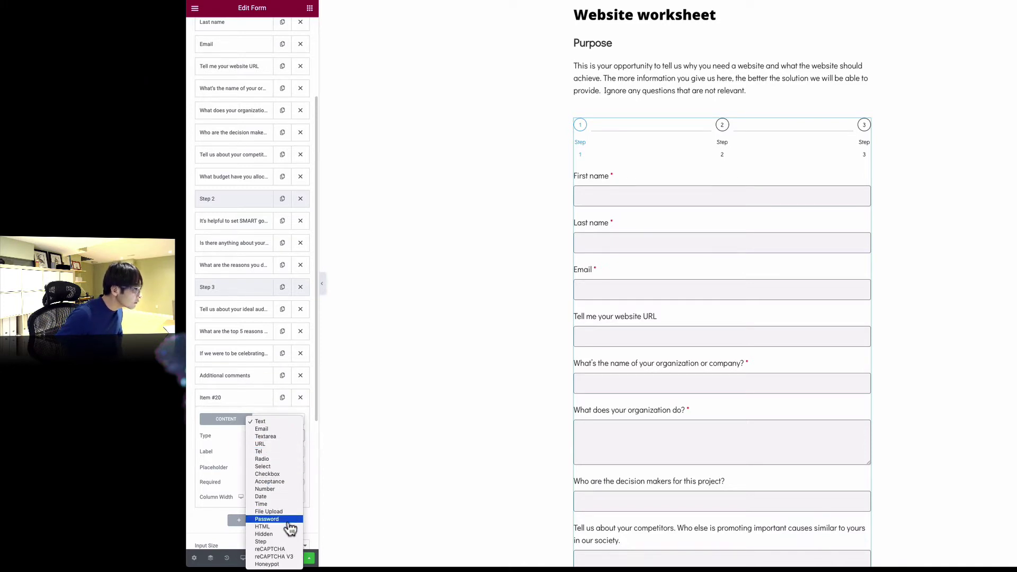
{"action": "left_click", "coordinate": [272, 541]}
{"action": "left_click", "coordinate": [268, 453]}
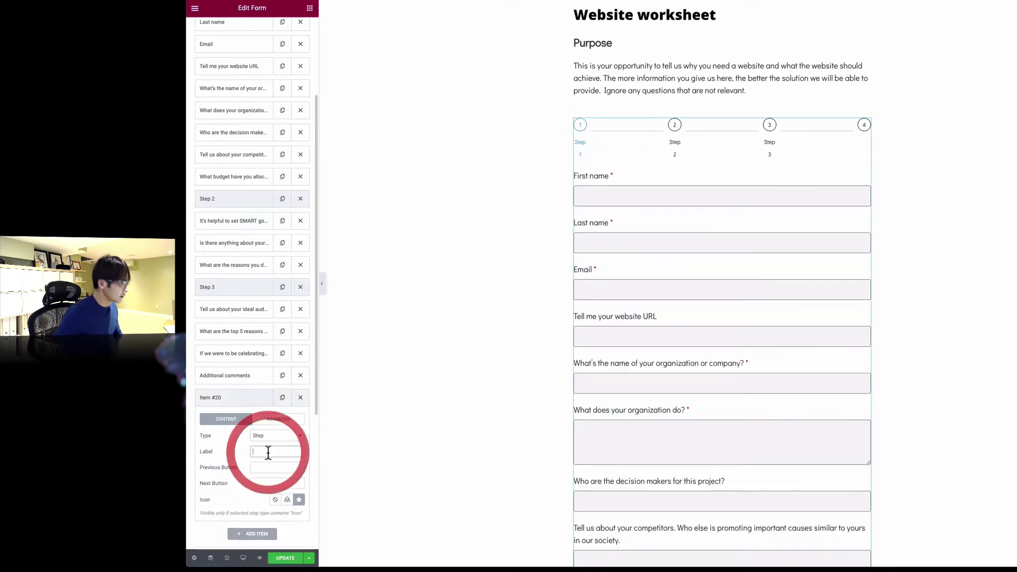
{"action": "type", "text": "Srtep 4"}
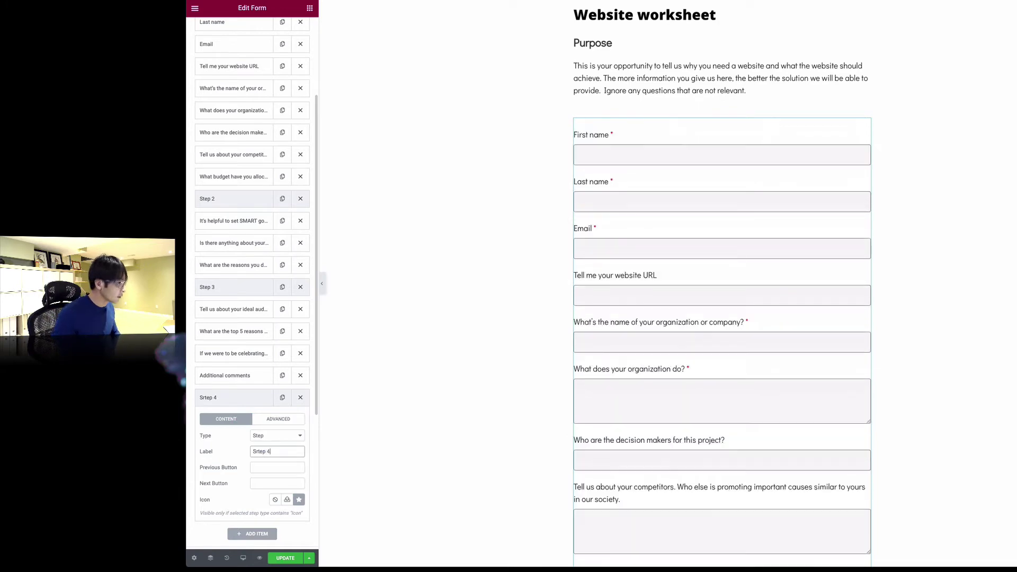
{"action": "left_click_drag", "start_coordinate": [249, 404], "coordinate": [241, 372]}
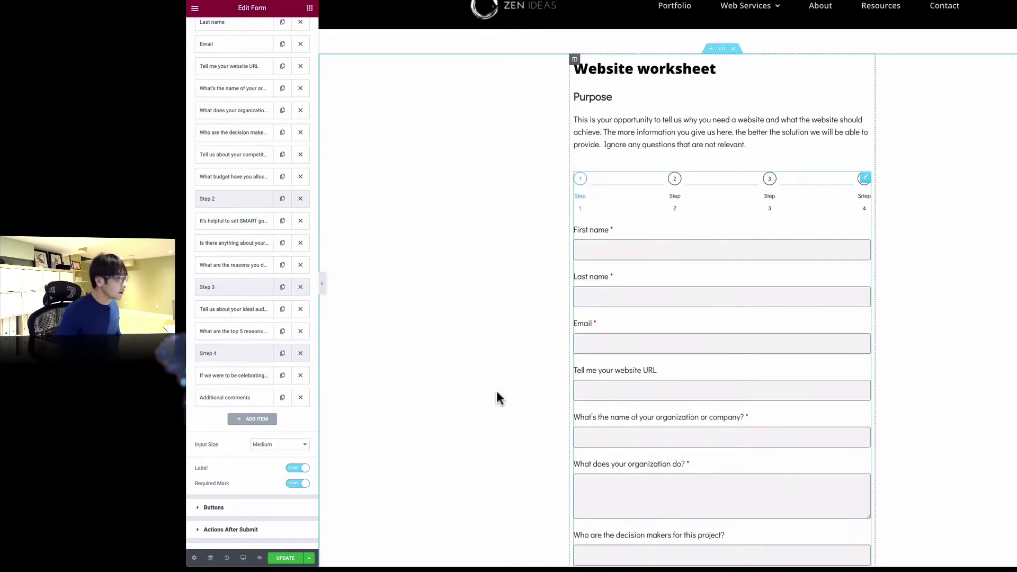
Save the form page, view it live, and advance the worksheet past step 1.
{"action": "left_click", "coordinate": [285, 557]}
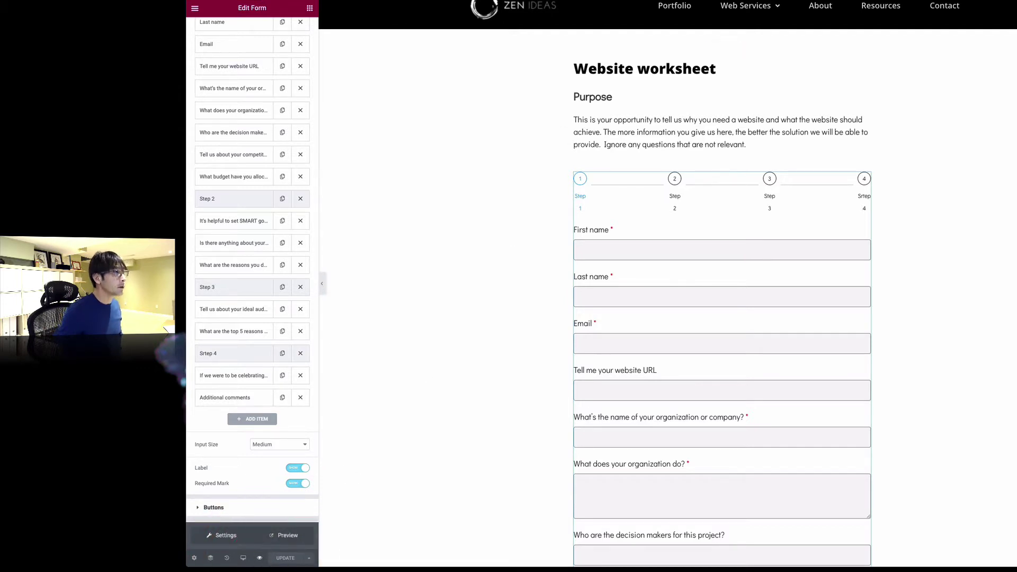
{"action": "left_click", "coordinate": [259, 558]}
{"action": "scroll", "coordinate": [748, 348], "scroll_direction": "down", "scroll_amount": 6}
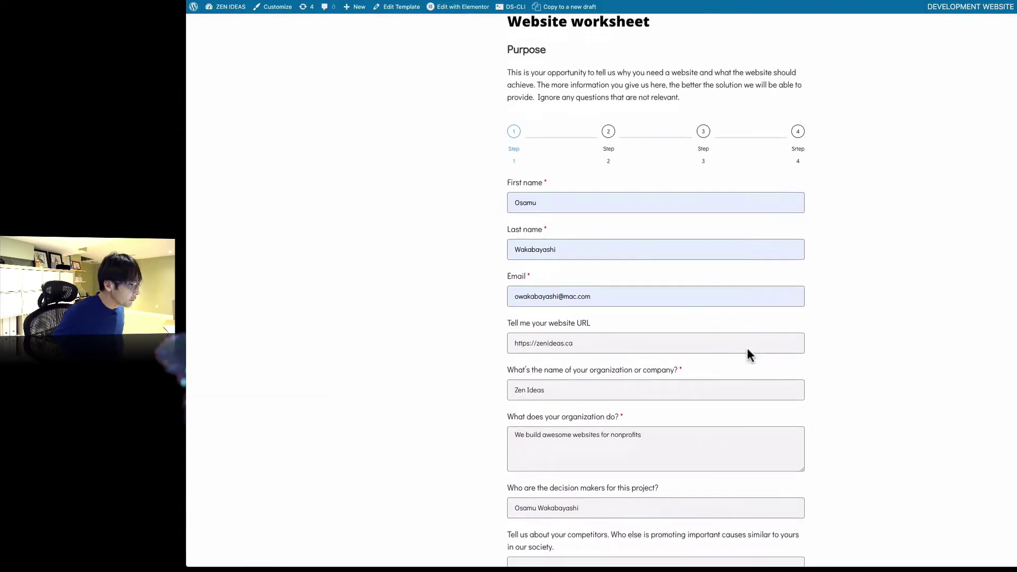
{"action": "scroll", "coordinate": [749, 356], "scroll_direction": "down", "scroll_amount": 1}
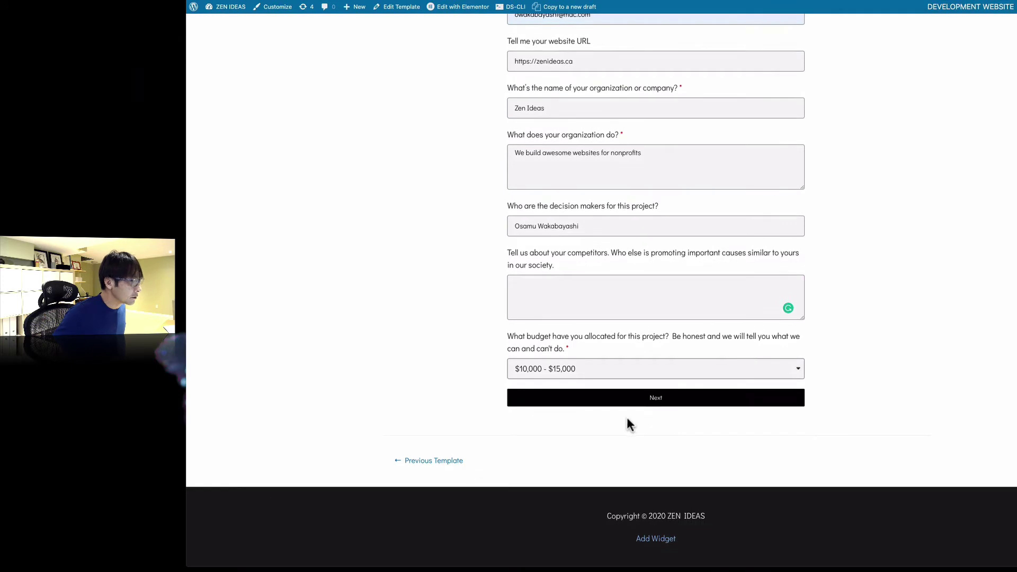
{"action": "left_click", "coordinate": [657, 398]}
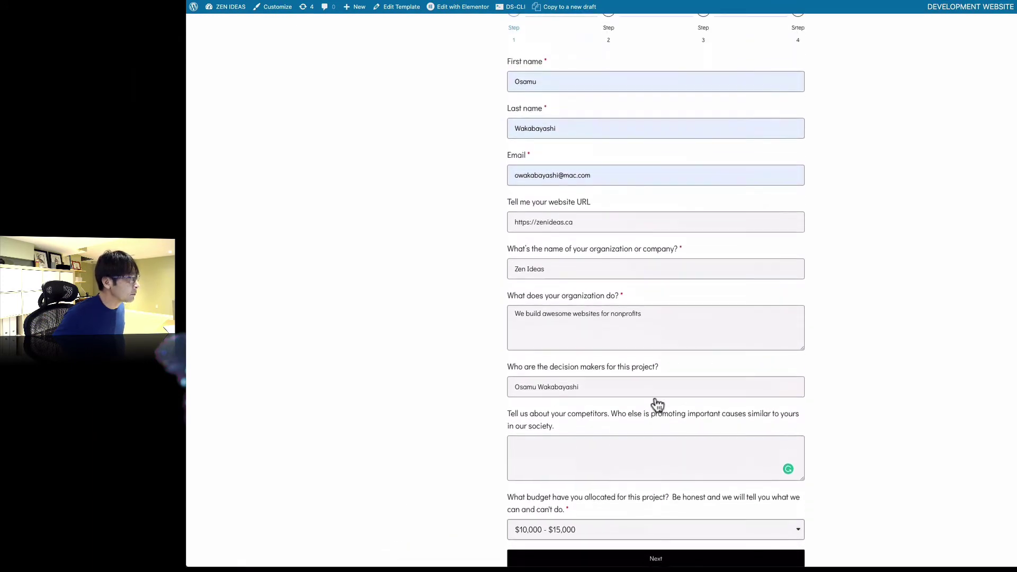
{"action": "scroll", "coordinate": [655, 404], "scroll_direction": "down", "scroll_amount": 5}
{"action": "left_click", "coordinate": [658, 399]}
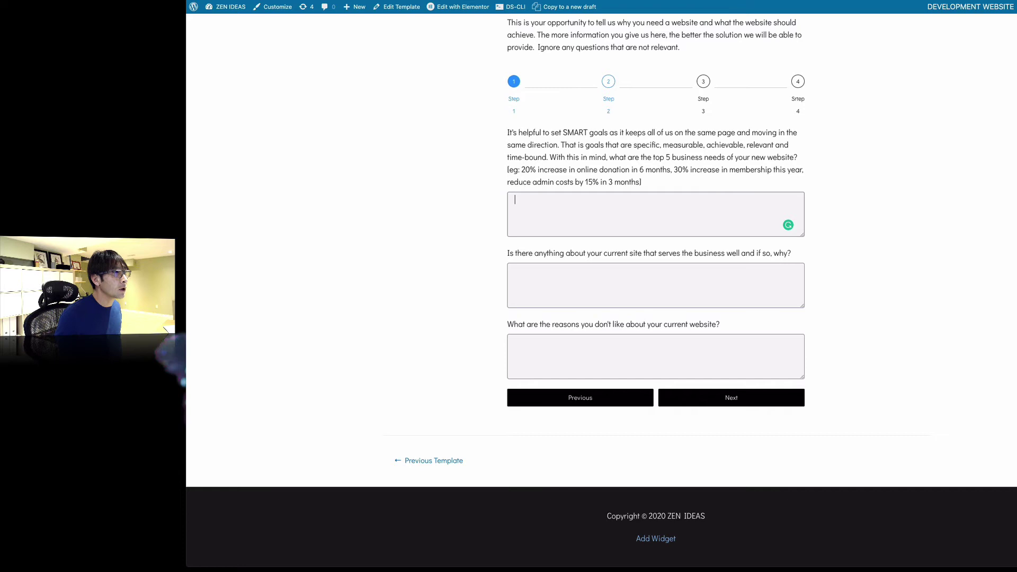
Paste filler text into the SMART goals, current-site and dislikes answers, then go to the next step.
{"action": "left_click", "coordinate": [547, 211]}
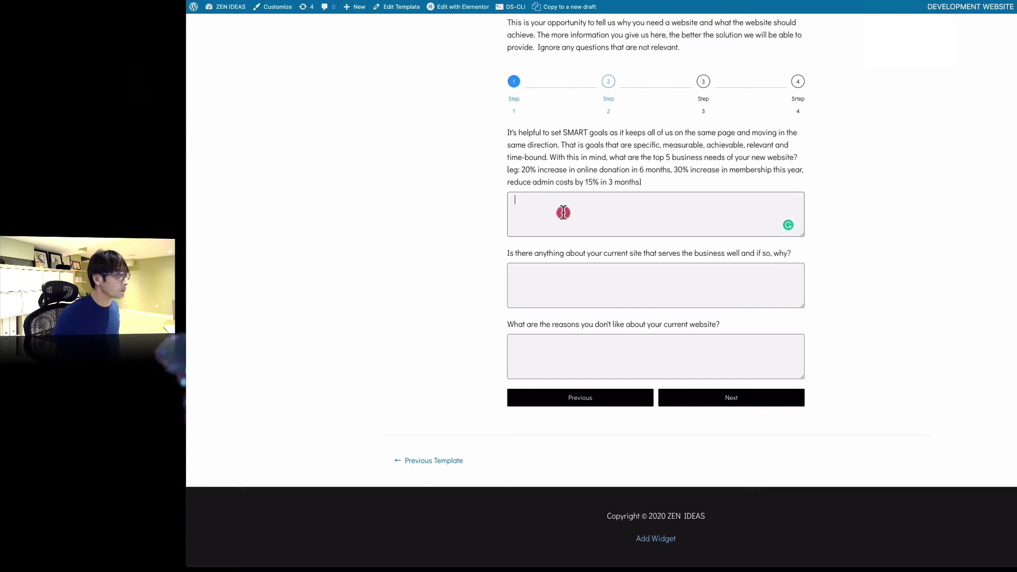
{"action": "type", "text": "Duis mollis, est non commodo luctus, nisi erat porttitor ligula, eget lacinia odio sem nec elit. Aenean lacinia bibendum nulla sed consectetur. Donec ullamcorper nulla non metus auctor fringilla. Nullam quis risus eget urna mollis ornare vel eu leo."}
{"action": "left_click", "coordinate": [569, 281]}
{"action": "type", "text": "Duis mollis, est non commodo luctus, nisi erat porttitor ligula, eget lacinia odio sem nec elit. Aenean lacinia bibendum nulla sed consectetur. Donec ullamcorper nulla non metus auctor fringilla. Nullam quis risus eget urna mollis ornare vel eu leo."}
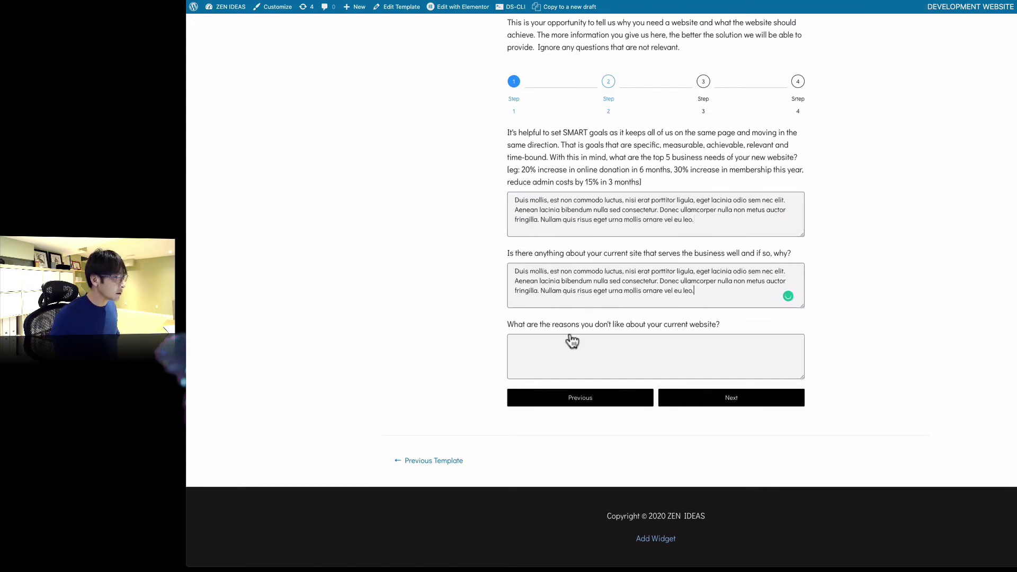
{"action": "type", "text": "Duis mollis, est non commodo luctus, nisi erat porttitor ligula, eget lacinia odio sem nec elit. Aenean lacinia bibendum nulla sed consectetur. Donec ullamcorper nulla non metus auctor fringilla. Nullam quis risus eget urna mollis ornare vel eu leo."}
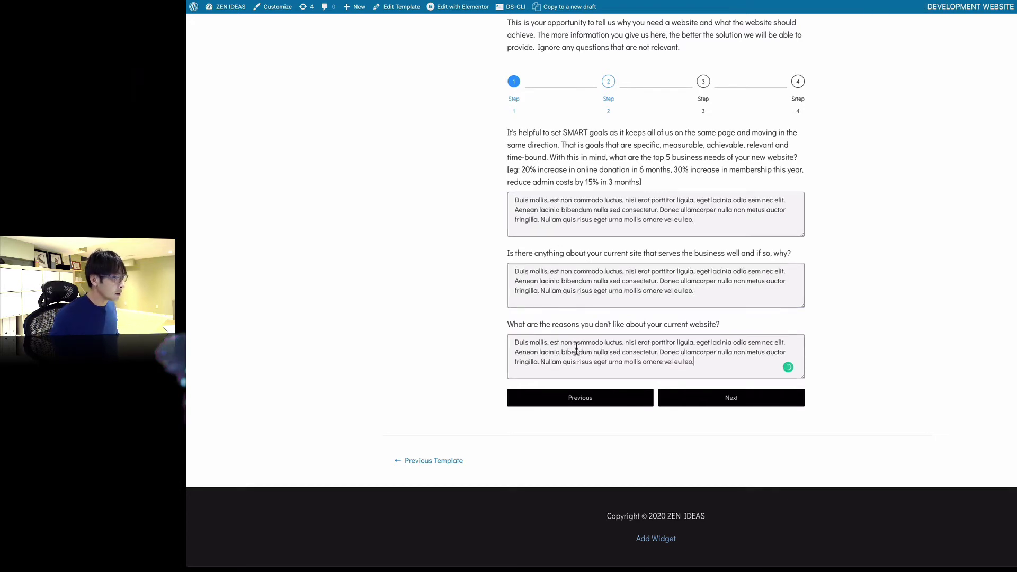
{"action": "left_click", "coordinate": [727, 403]}
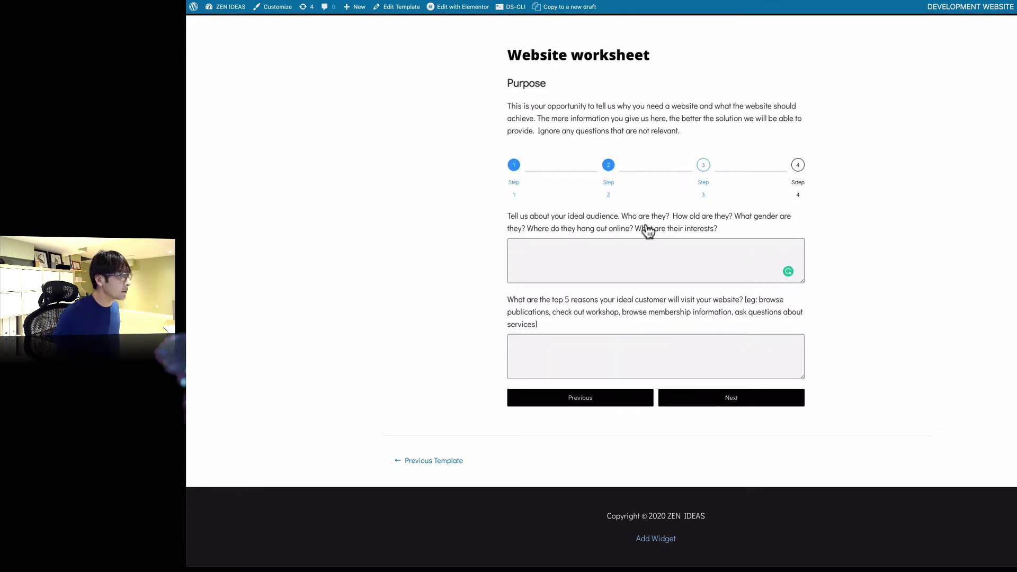
Fill the audience, top-5 reasons, 12-month success and comments answers with placeholder text, then submit.
{"action": "type", "text": "Duis mollis, est non commodo luctus, nisi erat porttitor ligula, eget lacinia odio sem nec elit. Aenean lacinia bibendum nulla sed consectetur. Donec ullamcorper nulla non metus auctor fringilla. Nullam quis risus eget urna mollis ornare vel eu leo."}
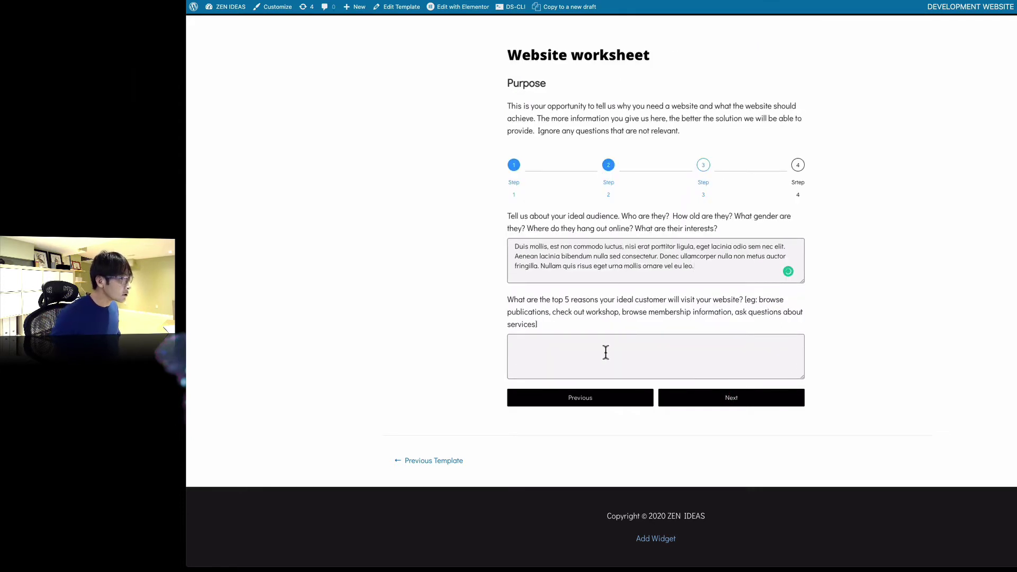
{"action": "type", "text": "Duis mollis, est non commodo luctus, nisi erat porttitor ligula, eget lacinia odio sem nec elit. Aenean lacinia bibendum nulla sed consectetur. Donec ullamcorper nulla non metus auctor fringilla. Nullam quis risus eget urna mollis ornare vel eu leo."}
{"action": "left_click", "coordinate": [731, 401]}
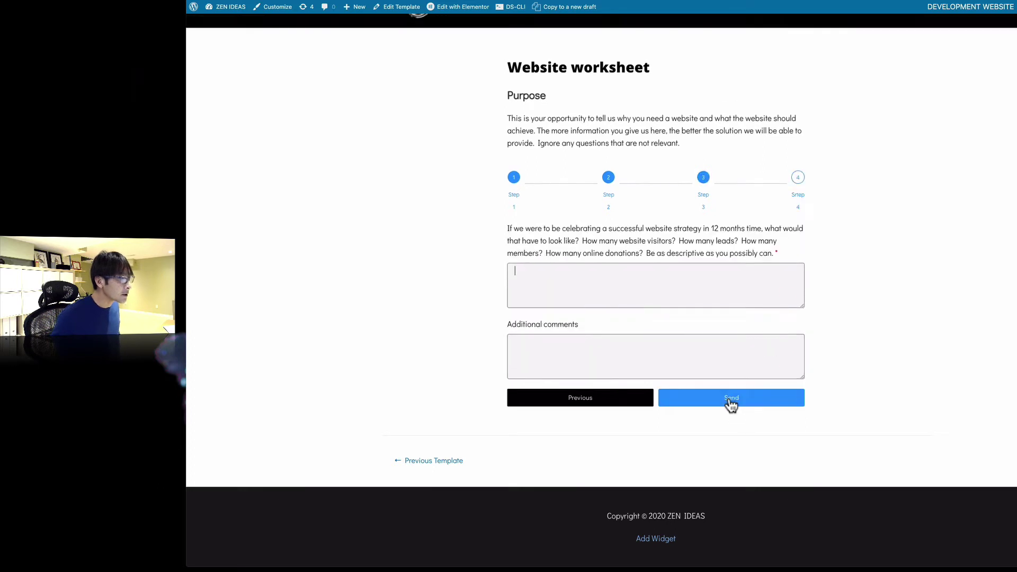
{"action": "type", "text": "Duis mollis, est non commodo luctus, nisi erat porttitor ligula, eget lacinia odio sem nec elit. Aenean lacinia bibendum nulla sed consectetur. Donec ullamcorper nulla non metus auctor fringilla. Nullam quis risus eget urna mollis ornare vel eu leo."}
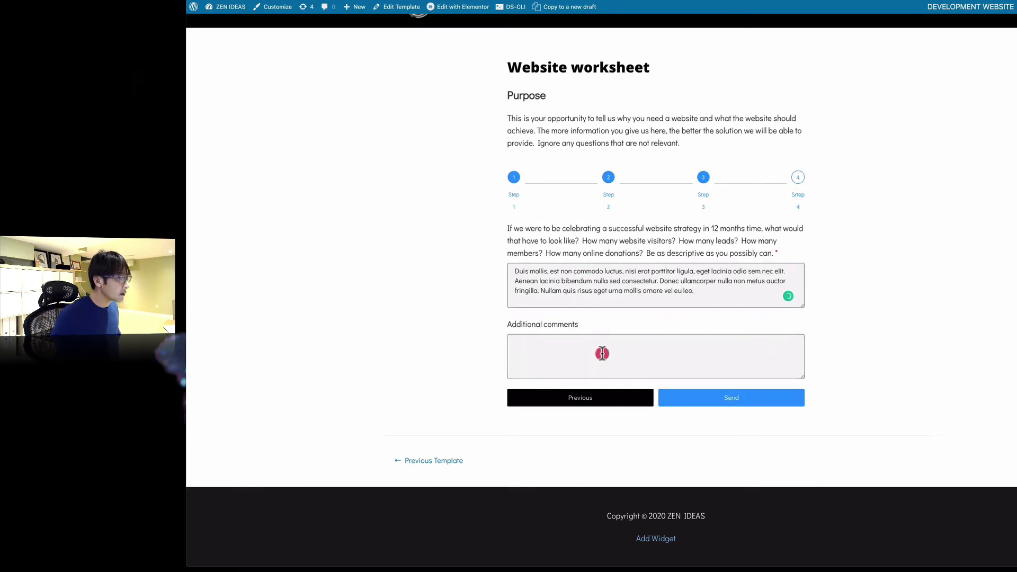
{"action": "left_click", "coordinate": [602, 353]}
{"action": "type", "text": "Duis mollis, est non commodo luctus, nisi erat porttitor ligula, eget lacinia odio sem nec elit. Aenean lacinia bibendum nulla sed consectetur. Donec ullamcorper nulla non metus auctor fringilla. Nullam quis risus eget urna mollis ornare vel eu leo."}
{"action": "left_click", "coordinate": [729, 402]}
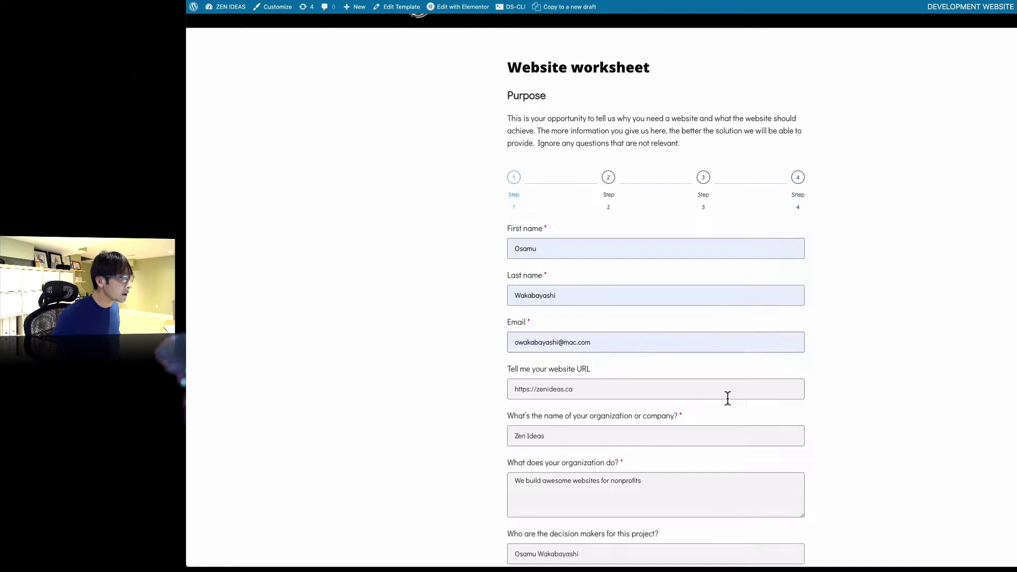
In Steps Settings, try Square and Rounded shapes, revert to Circle, and set Type to Text.
{"action": "scroll", "coordinate": [751, 371], "scroll_direction": "down", "scroll_amount": 5}
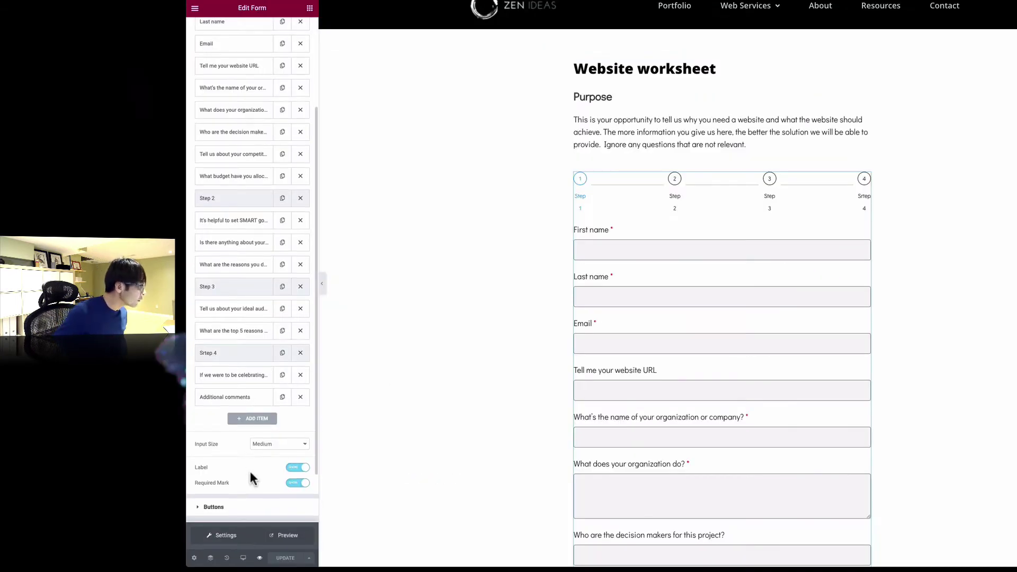
{"action": "scroll", "coordinate": [250, 472], "scroll_direction": "down", "scroll_amount": 2}
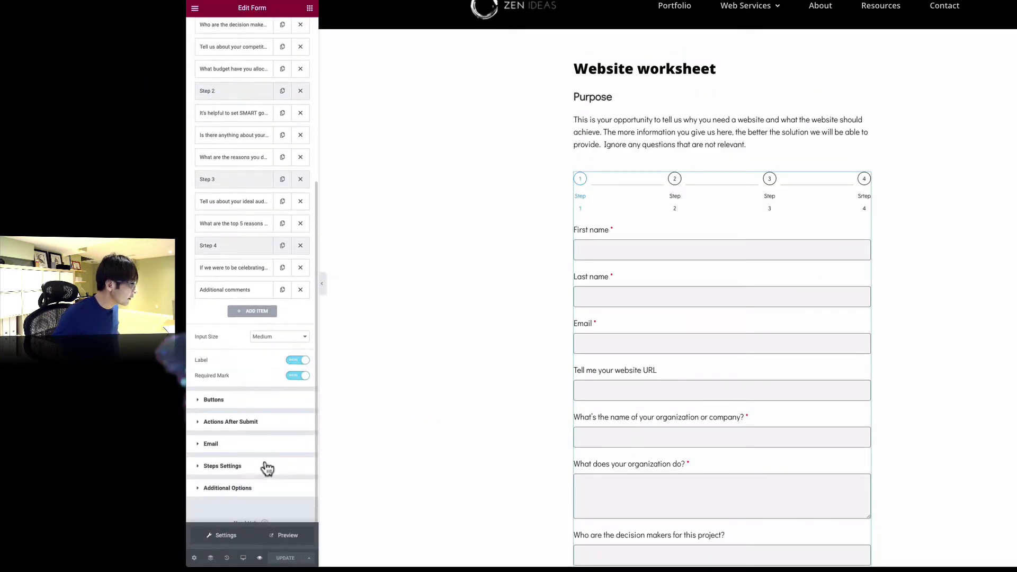
{"action": "left_click", "coordinate": [256, 468]}
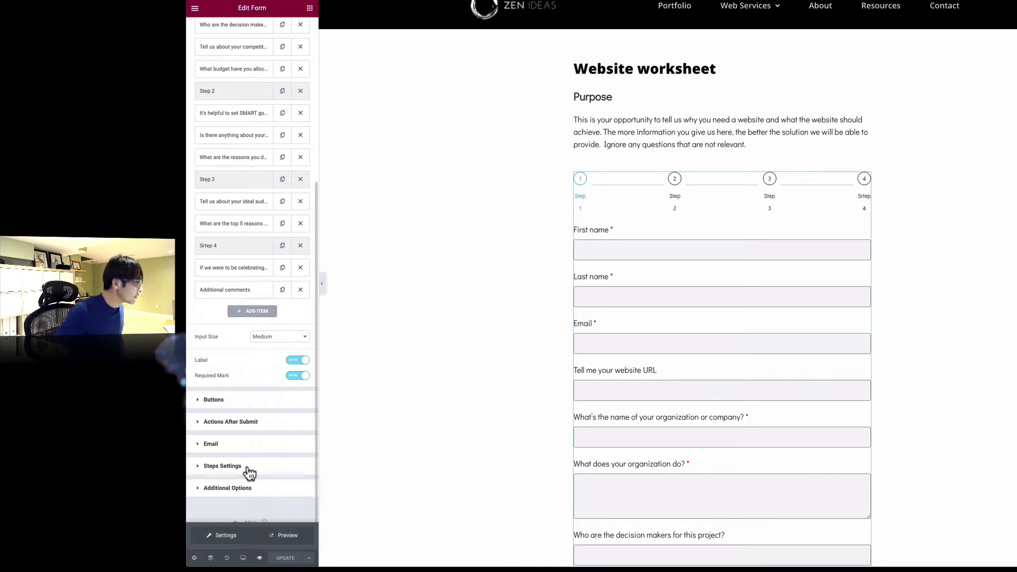
{"action": "left_click", "coordinate": [227, 468]}
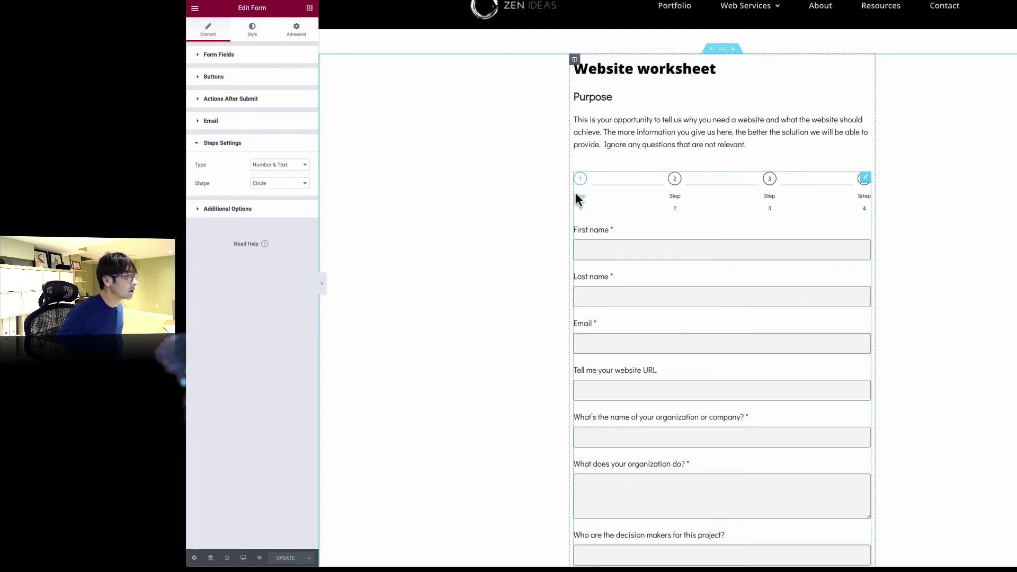
{"action": "left_click", "coordinate": [297, 184]}
{"action": "left_click", "coordinate": [295, 190]}
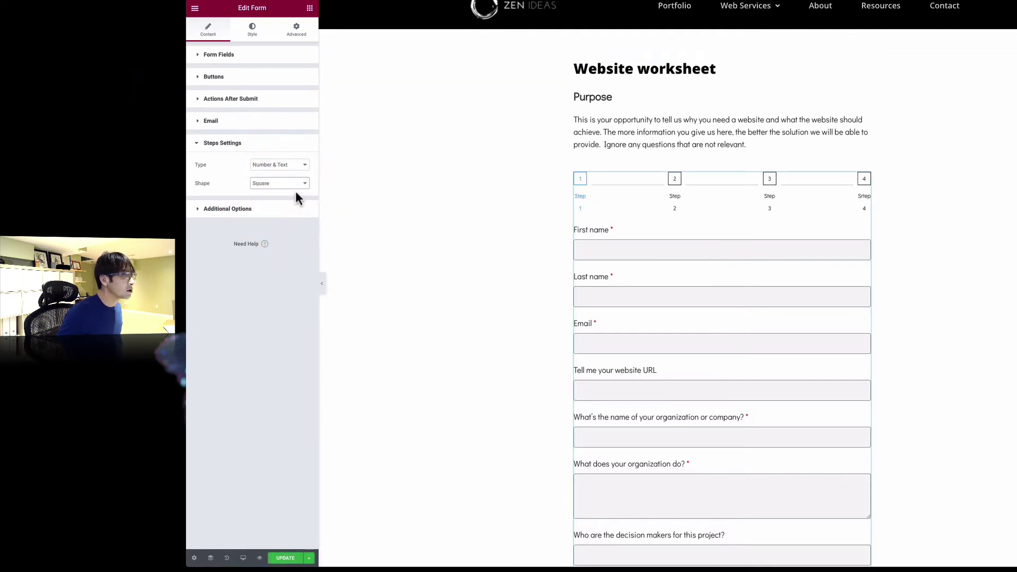
{"action": "left_click", "coordinate": [295, 189]}
{"action": "left_click", "coordinate": [294, 190]}
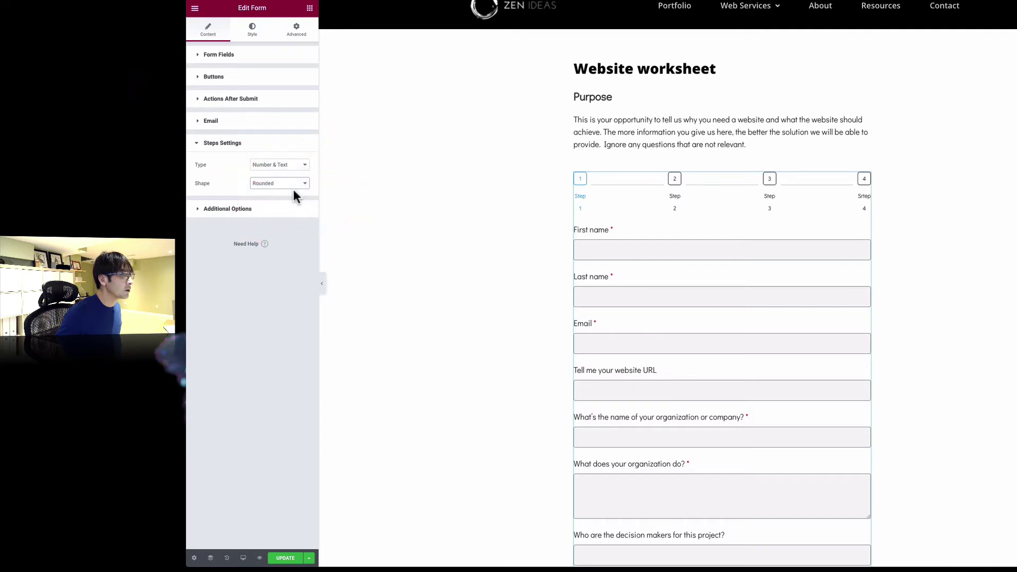
{"action": "left_click", "coordinate": [294, 189]}
{"action": "left_click", "coordinate": [295, 168]}
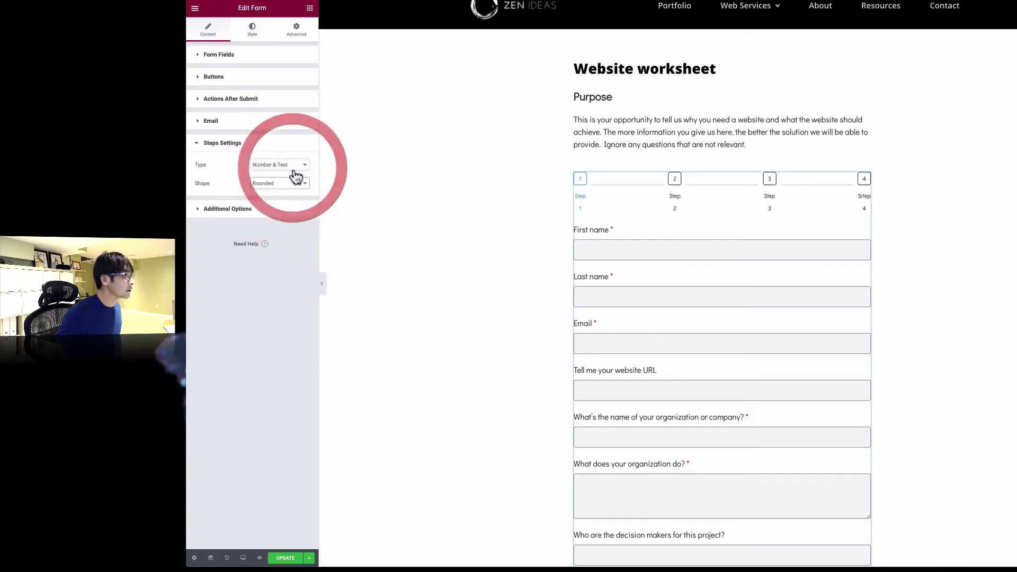
{"action": "left_click", "coordinate": [299, 168]}
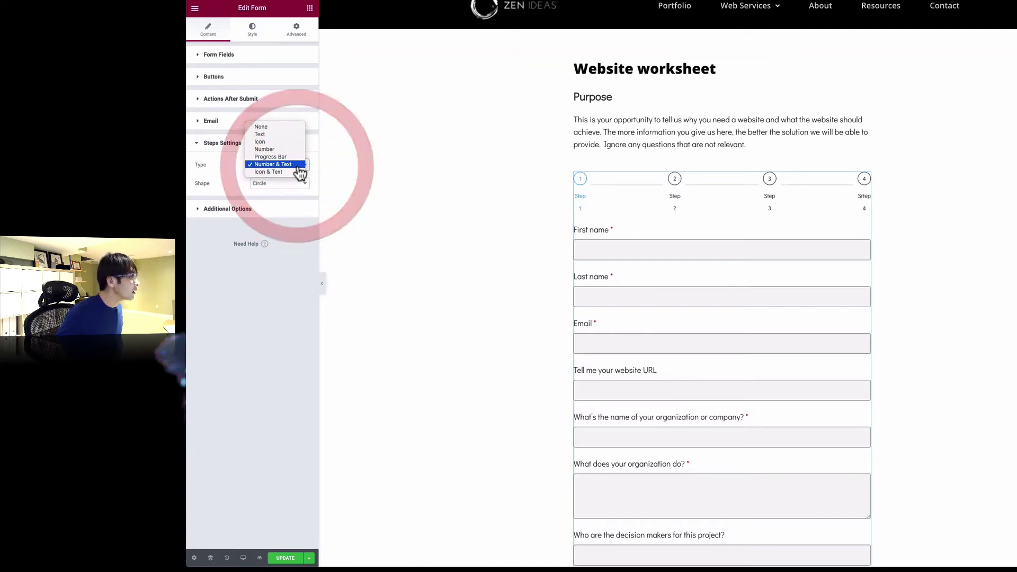
{"action": "left_click", "coordinate": [296, 134]}
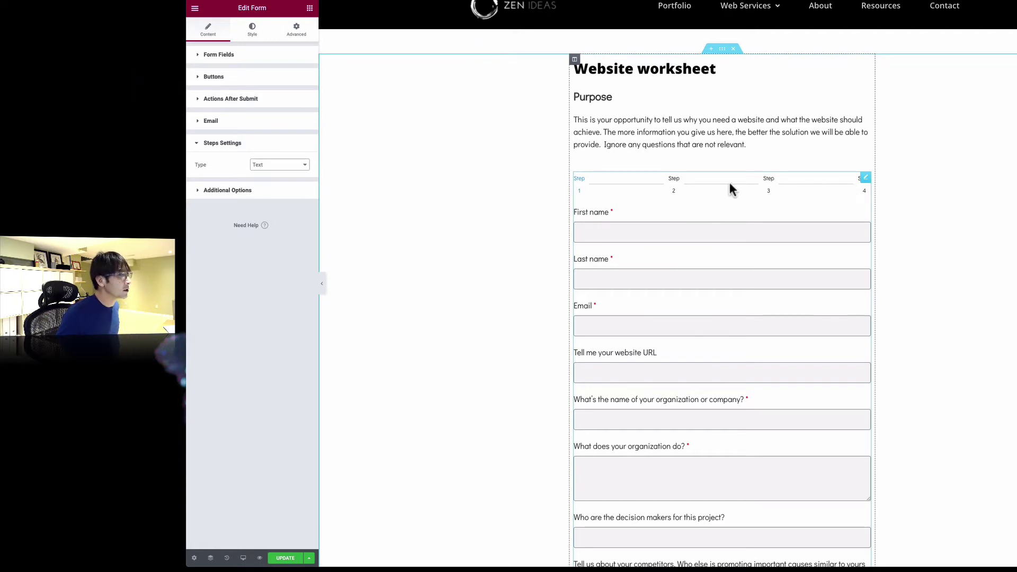
In the Style tab's Steps section, compare the Inactive, Active and Completed step colours.
{"action": "left_click", "coordinate": [252, 33]}
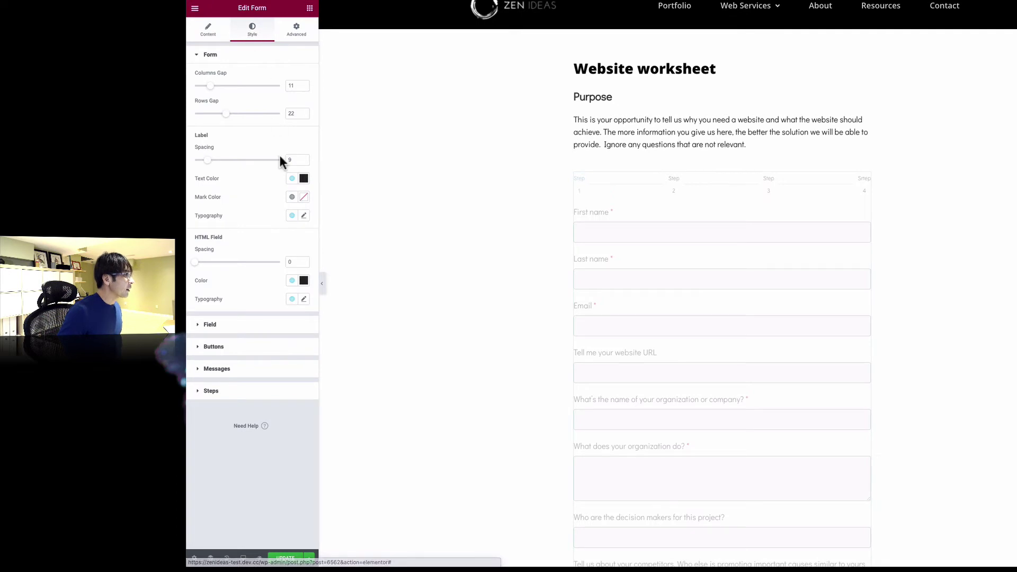
{"action": "left_click", "coordinate": [206, 392]}
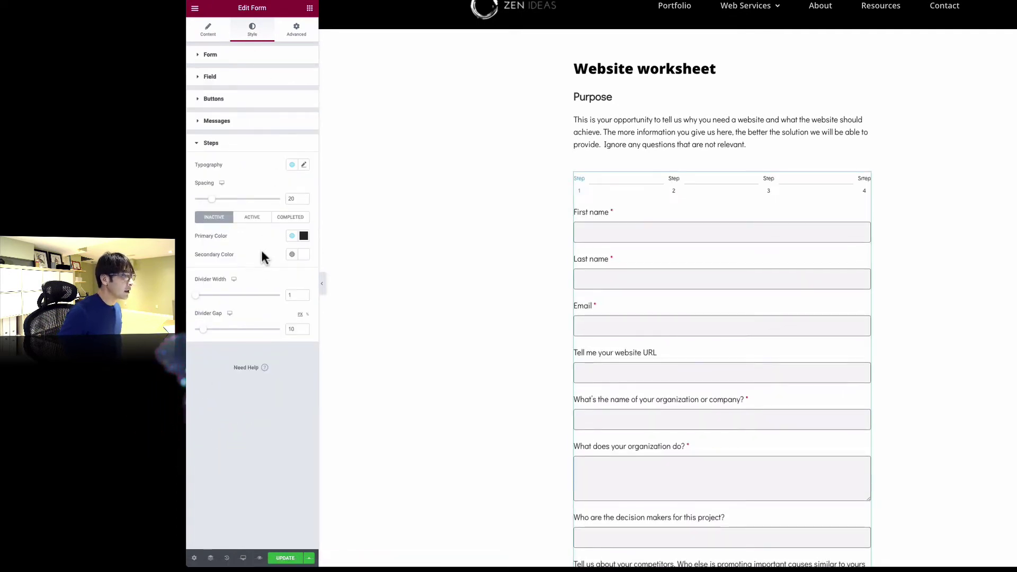
{"action": "left_click", "coordinate": [251, 217]}
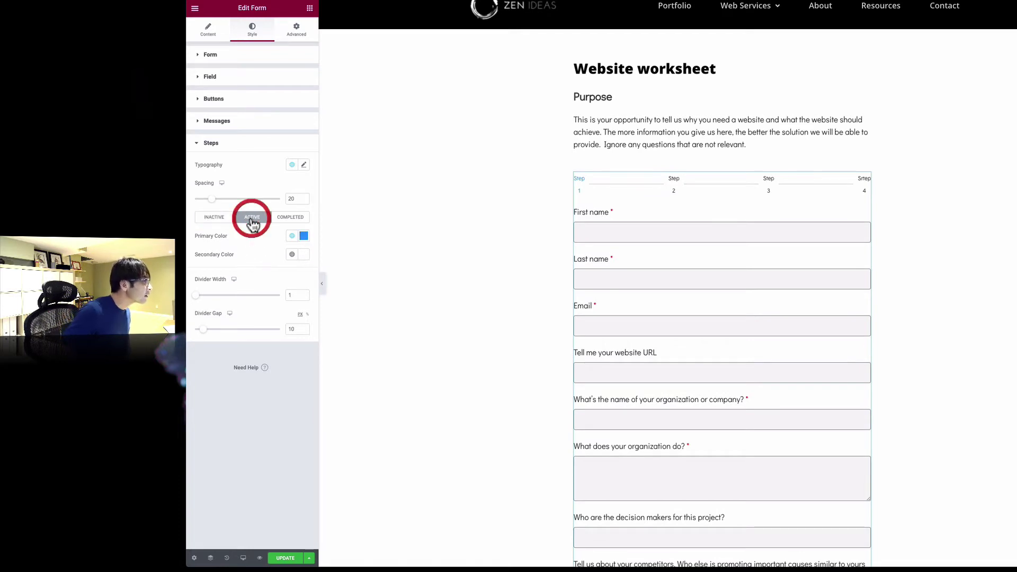
{"action": "left_click", "coordinate": [213, 217]}
{"action": "left_click", "coordinate": [289, 217]}
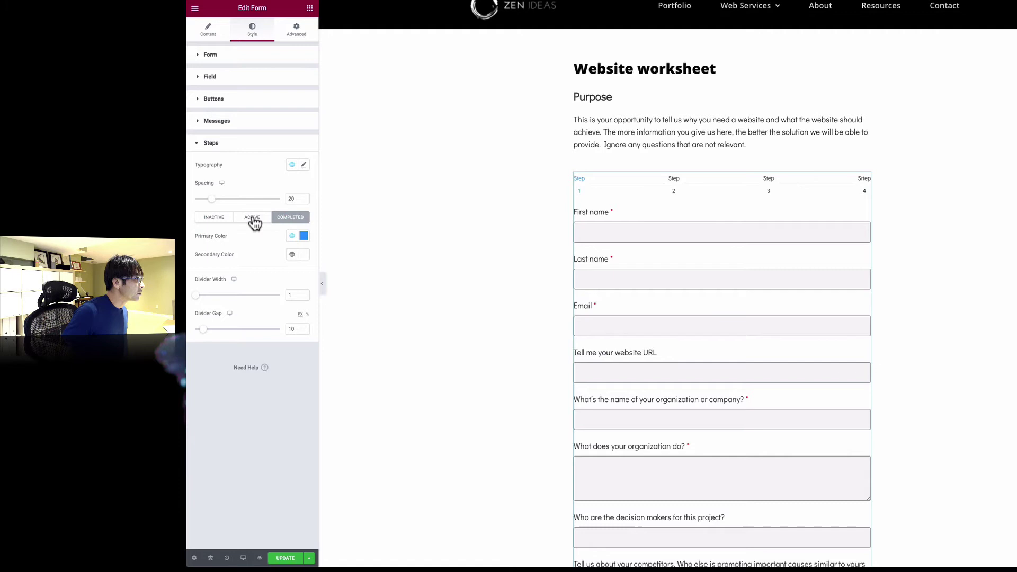
{"action": "left_click", "coordinate": [252, 217]}
{"action": "left_click", "coordinate": [213, 218]}
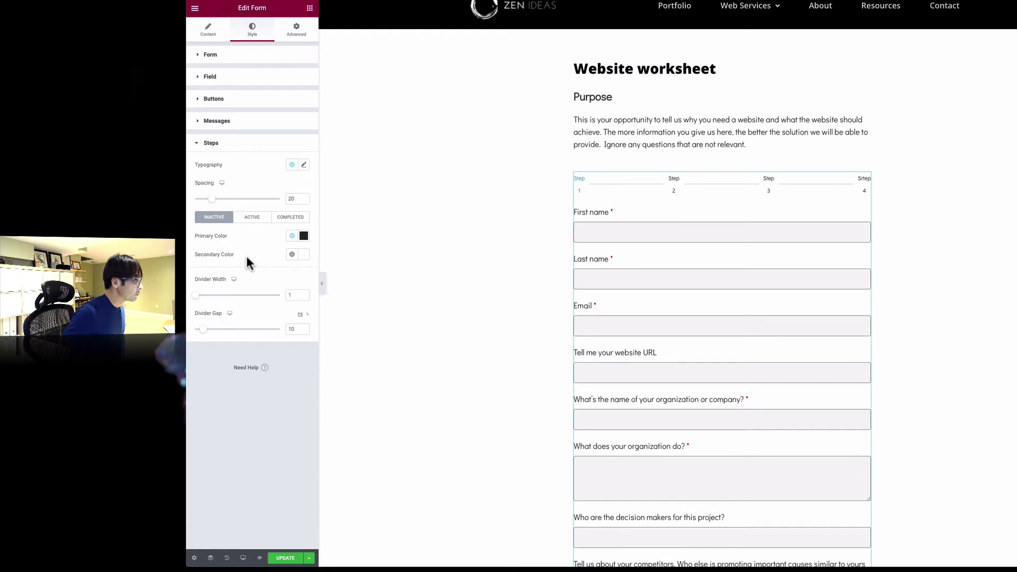
Keep Divider Width at 1 and widen Divider Gap to 20.
{"action": "left_click_drag", "start_coordinate": [196, 302], "coordinate": [194, 299]}
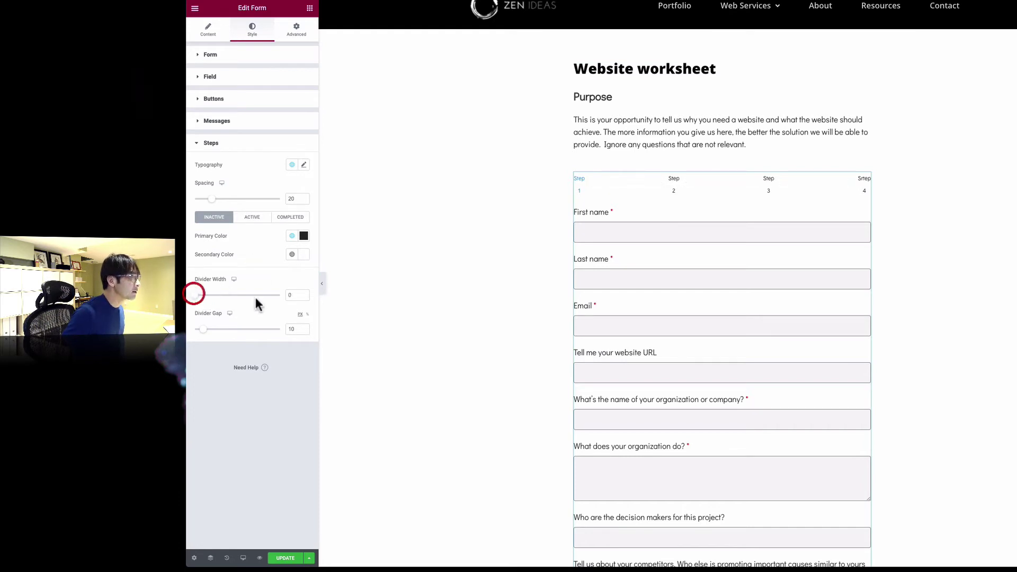
{"action": "left_click", "coordinate": [304, 296]}
{"action": "left_click", "coordinate": [304, 294]}
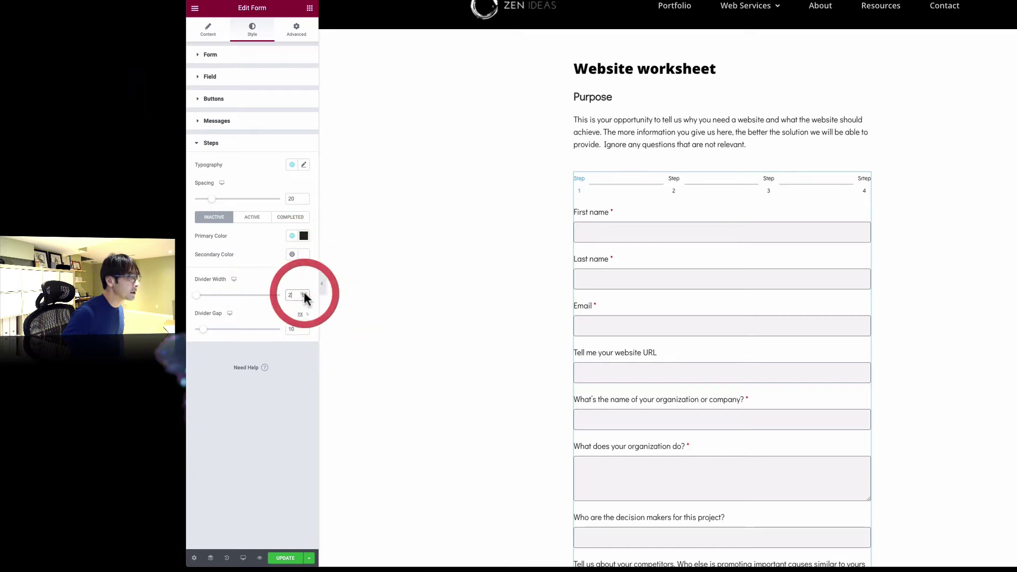
{"action": "left_click", "coordinate": [304, 297]}
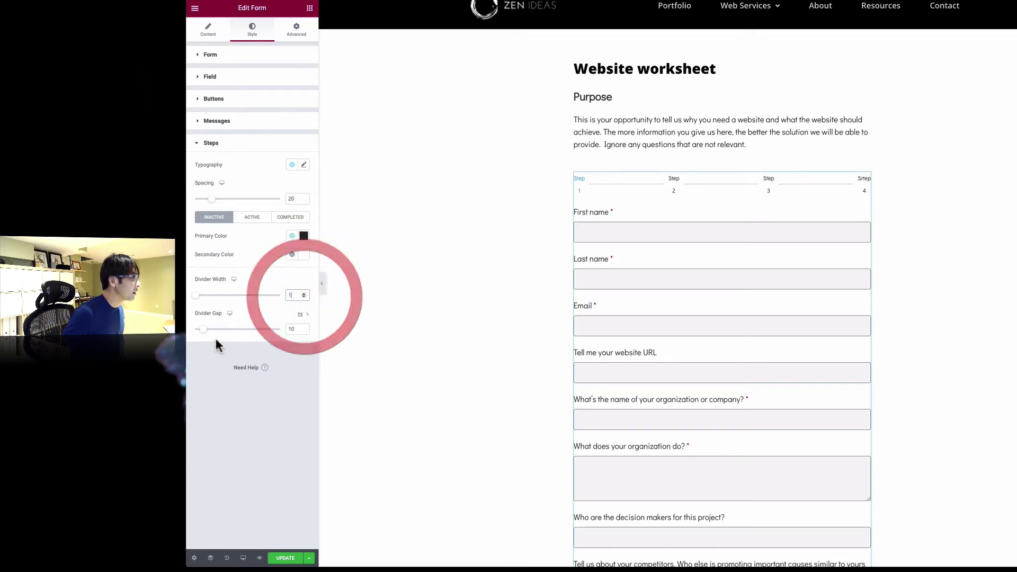
{"action": "left_click_drag", "start_coordinate": [203, 330], "coordinate": [215, 333]}
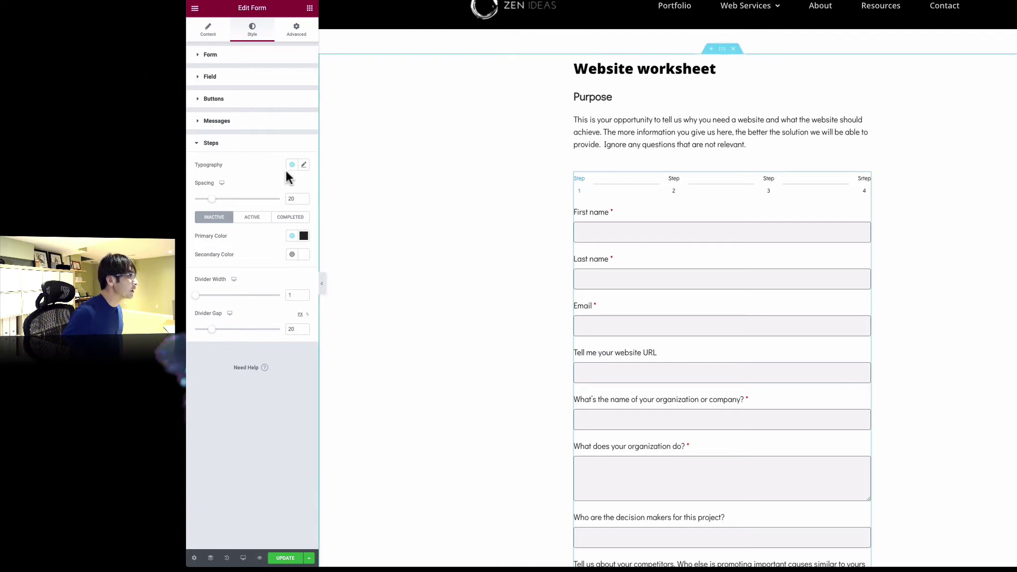
Set step label spacing to 35, apply the Primary global font, and enlarge text to size 24.
{"action": "left_click_drag", "start_coordinate": [211, 199], "coordinate": [225, 200]}
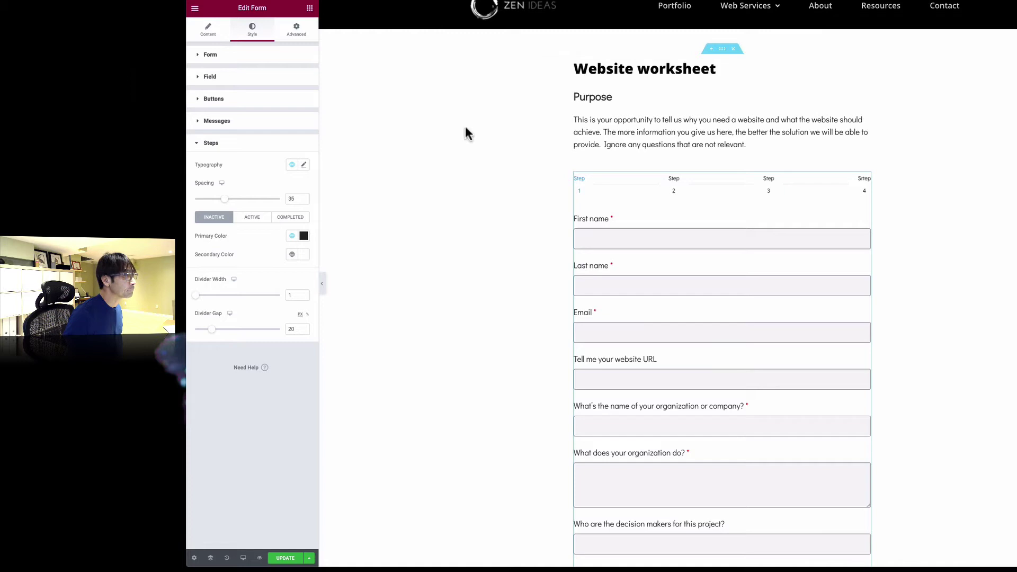
{"action": "left_click", "coordinate": [292, 165]}
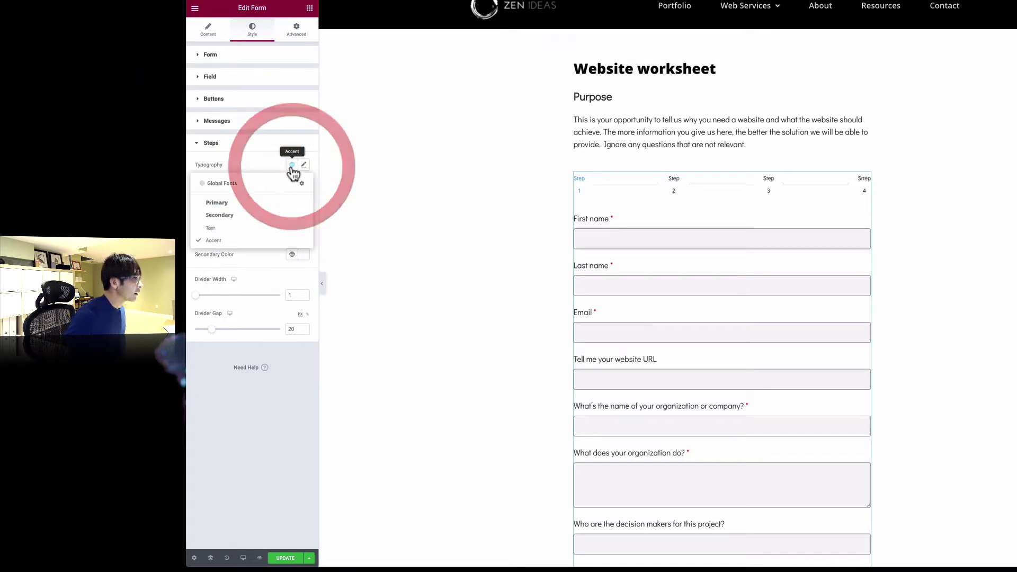
{"action": "left_click", "coordinate": [222, 205]}
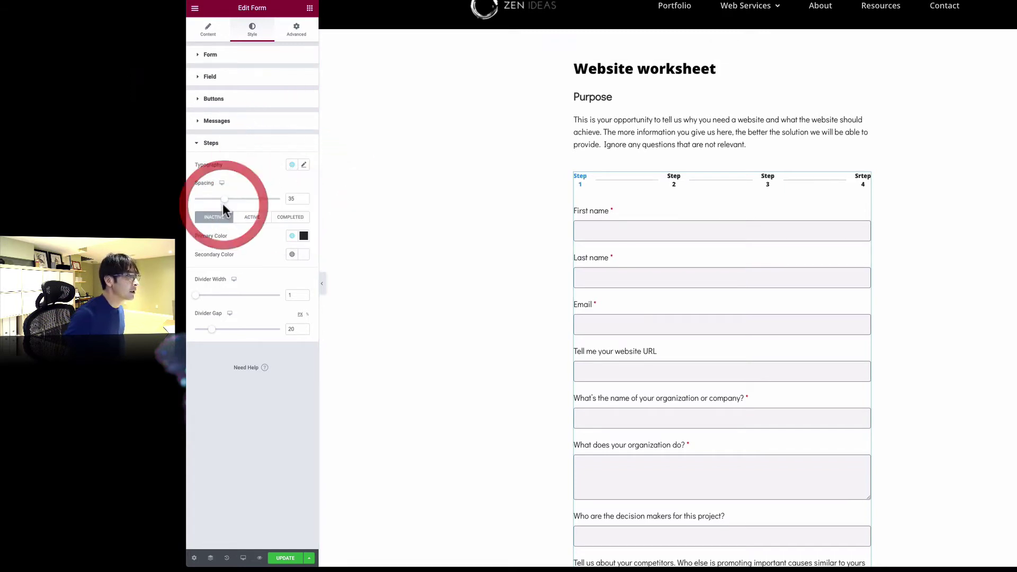
{"action": "left_click", "coordinate": [304, 165]}
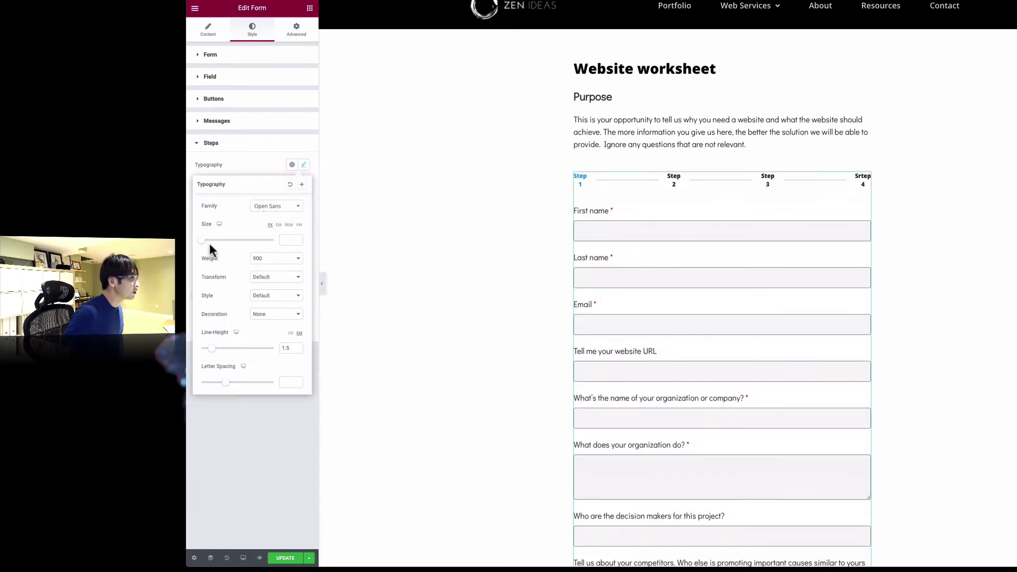
{"action": "left_click_drag", "start_coordinate": [205, 244], "coordinate": [213, 245]}
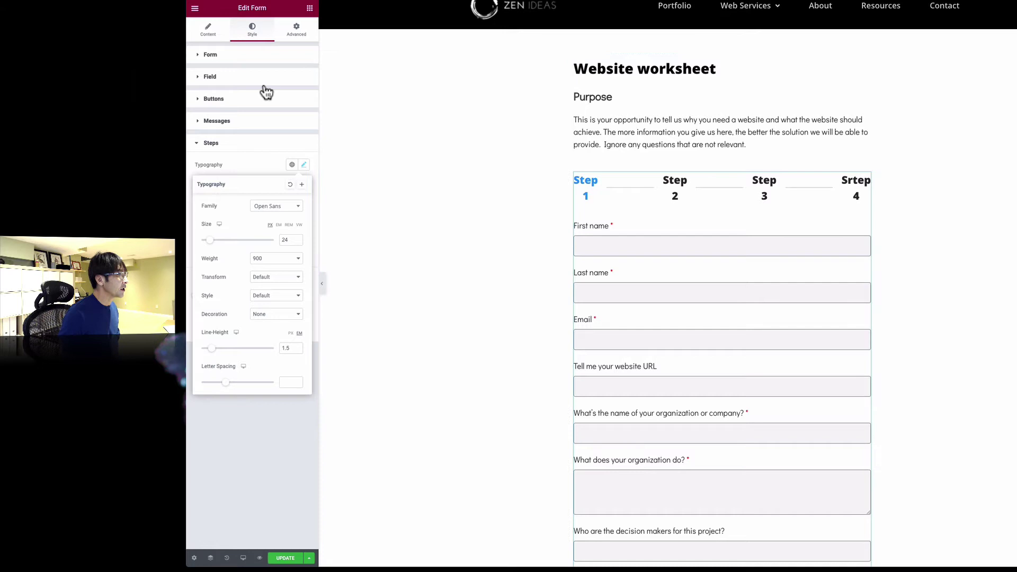
Correct the fourth step label from 'Srtep 4' to 'Step 4'.
{"action": "left_click", "coordinate": [208, 30]}
{"action": "double_click", "coordinate": [258, 508]}
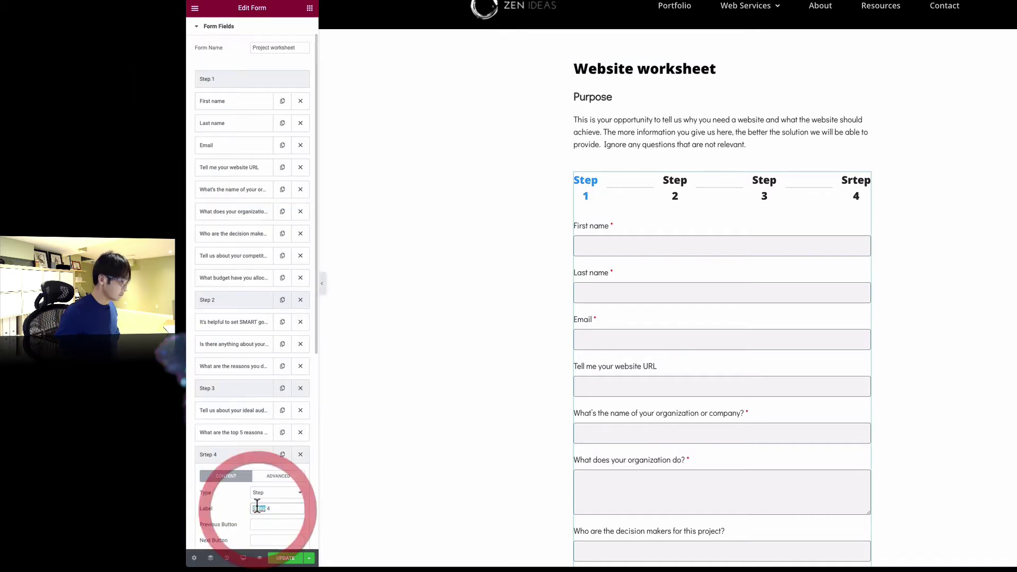
{"action": "key", "text": "BackSpace"}
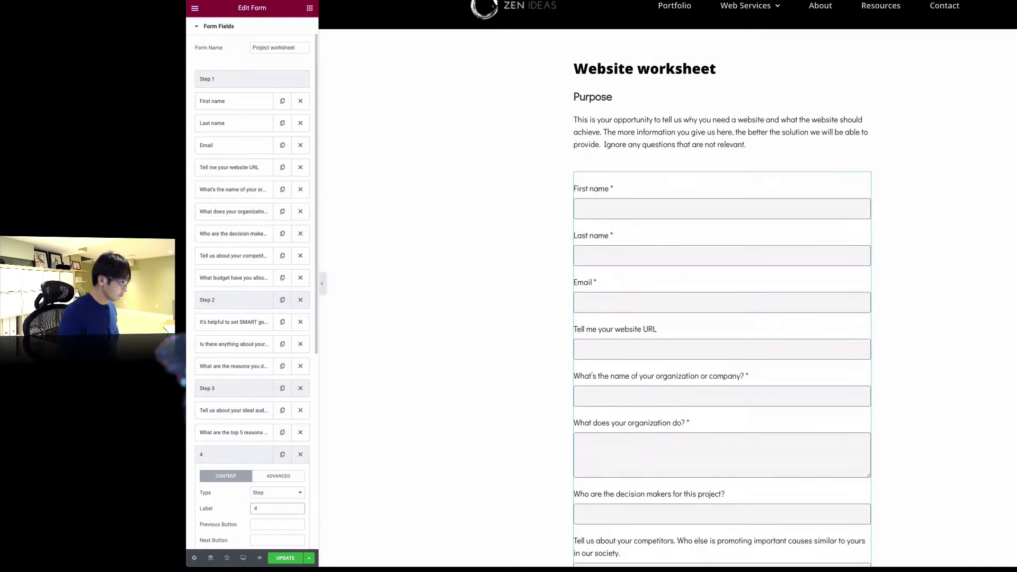
{"action": "type", "text": "Step"}
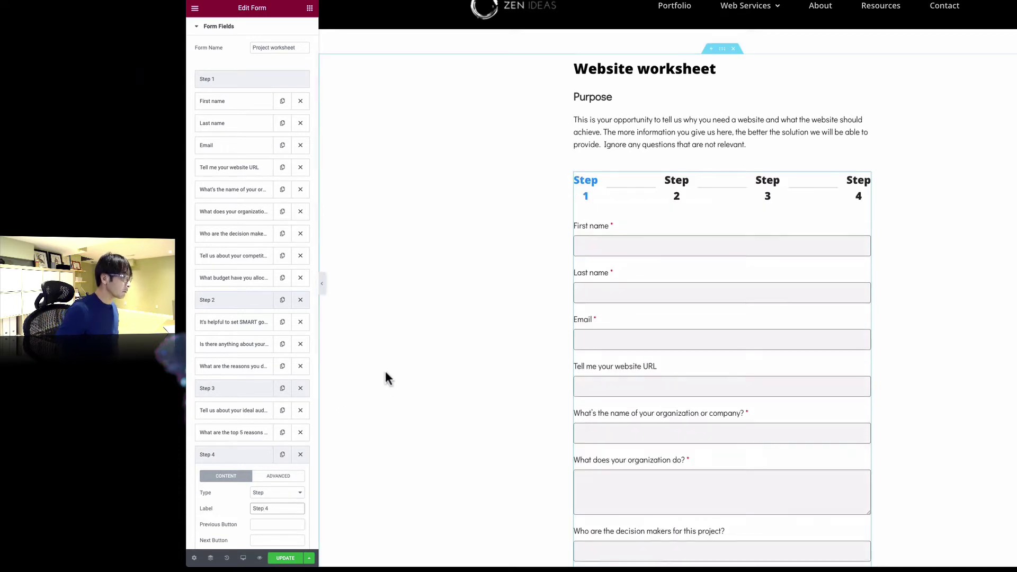
Try Icon, Number and Progress Bar step indicators, then settle on Number & Text.
{"action": "scroll", "coordinate": [441, 313], "scroll_direction": "down", "scroll_amount": 1}
{"action": "scroll", "coordinate": [444, 317], "scroll_direction": "down", "scroll_amount": 2}
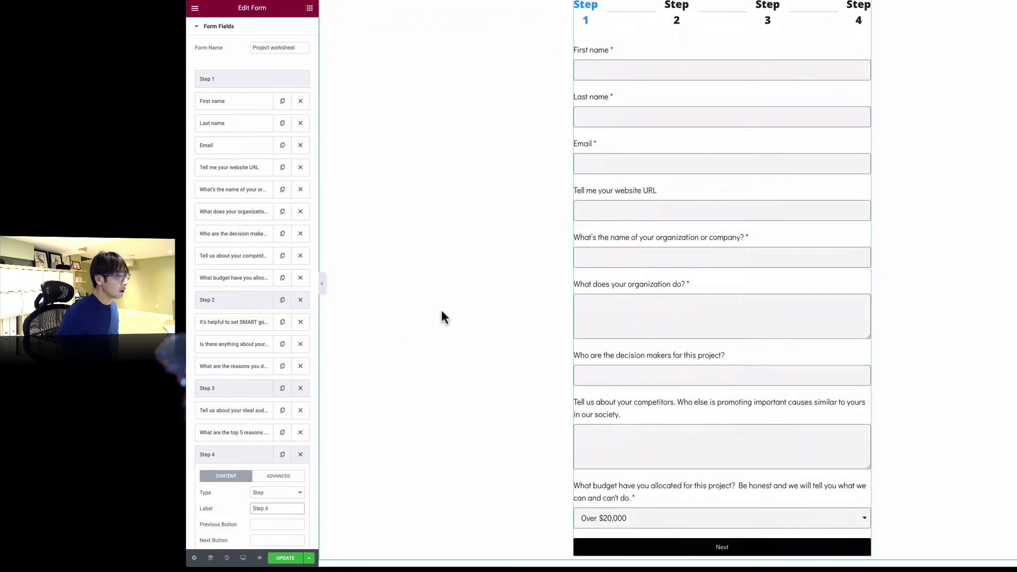
{"action": "scroll", "coordinate": [442, 316], "scroll_direction": "up", "scroll_amount": 2}
{"action": "scroll", "coordinate": [225, 477], "scroll_direction": "down", "scroll_amount": 5}
{"action": "left_click", "coordinate": [223, 470]}
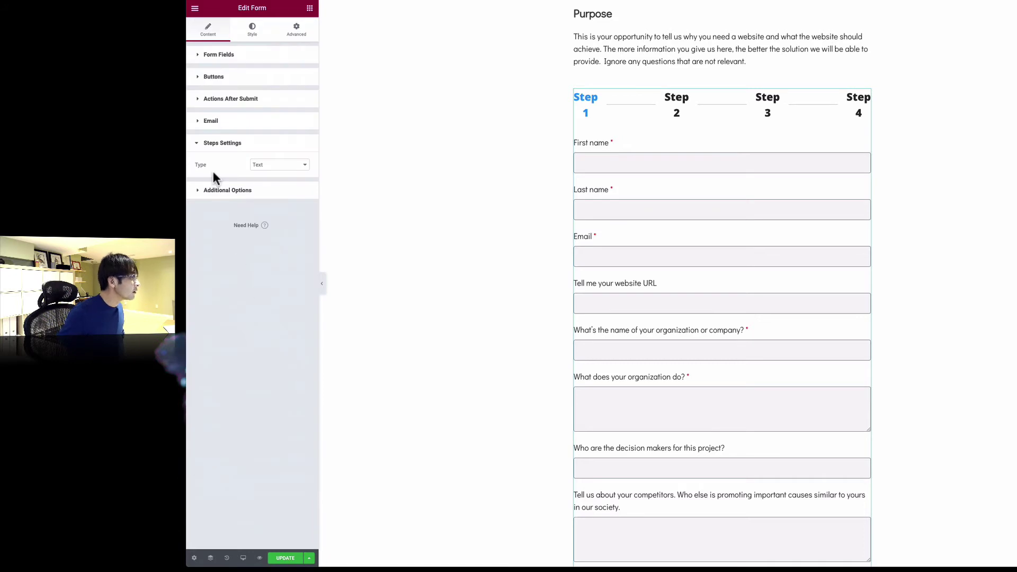
{"action": "left_click", "coordinate": [273, 170]}
{"action": "left_click", "coordinate": [273, 172]}
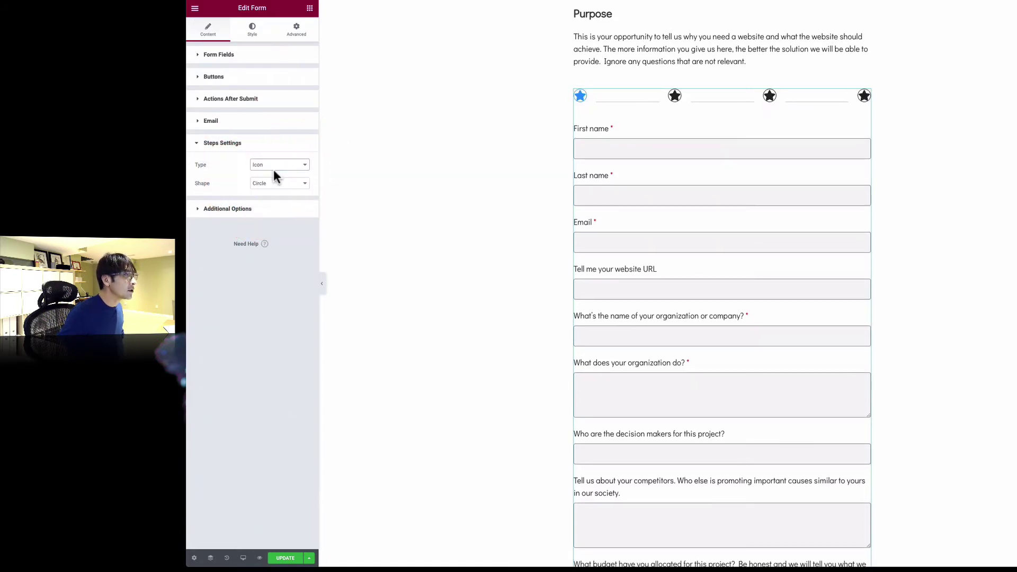
{"action": "left_click", "coordinate": [274, 171]}
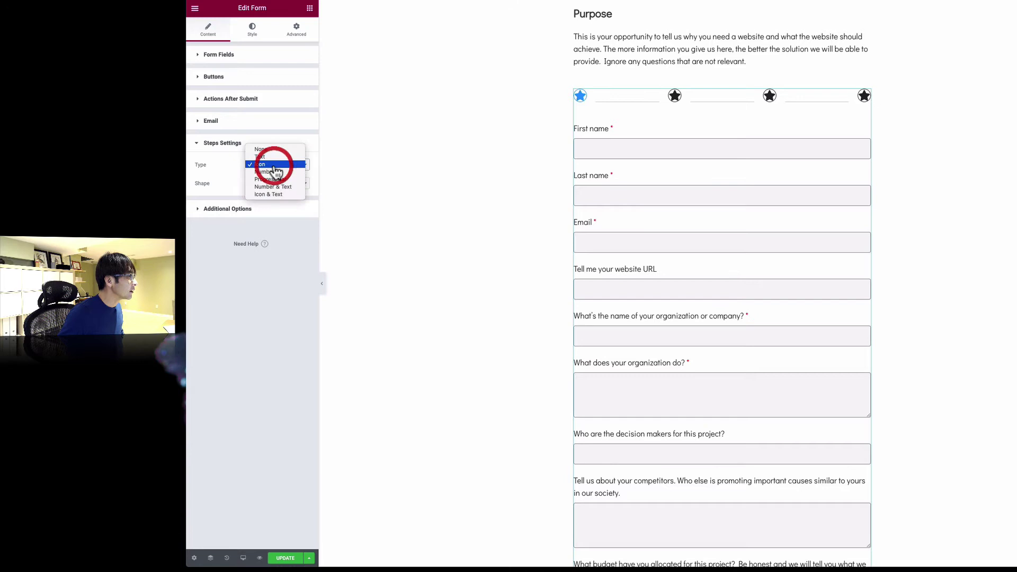
{"action": "left_click", "coordinate": [281, 173]}
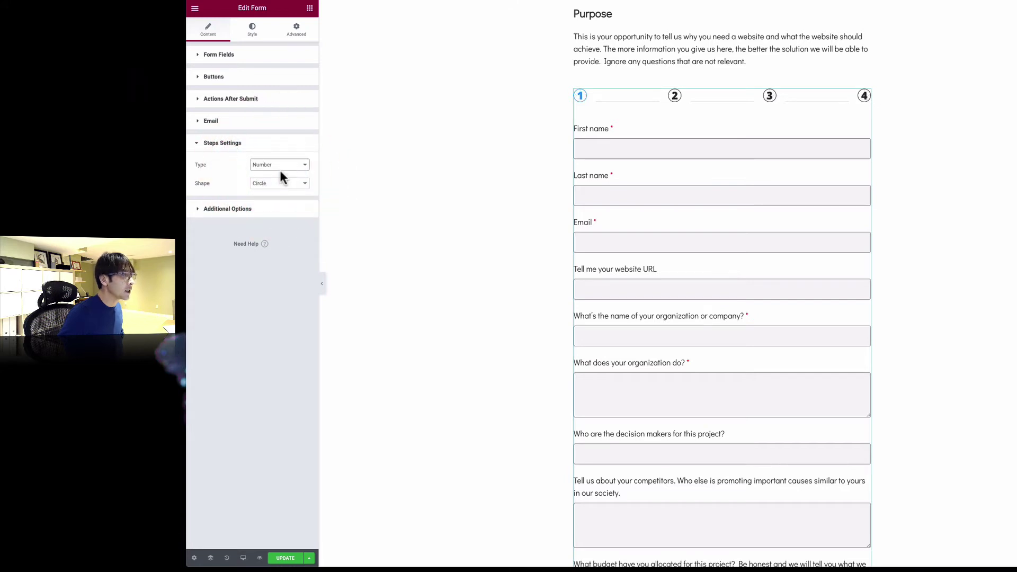
{"action": "left_click", "coordinate": [282, 168]}
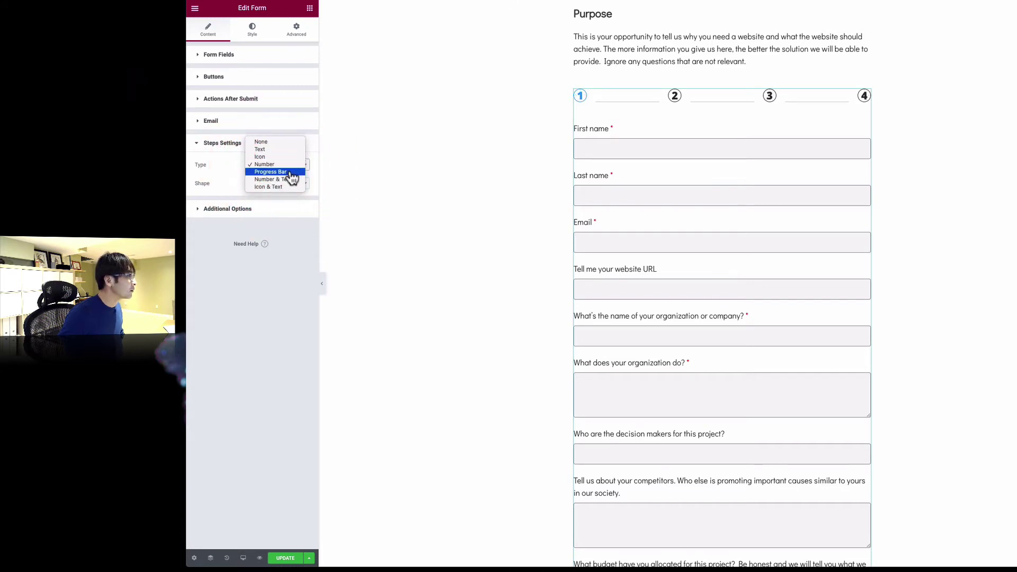
{"action": "left_click", "coordinate": [290, 173]}
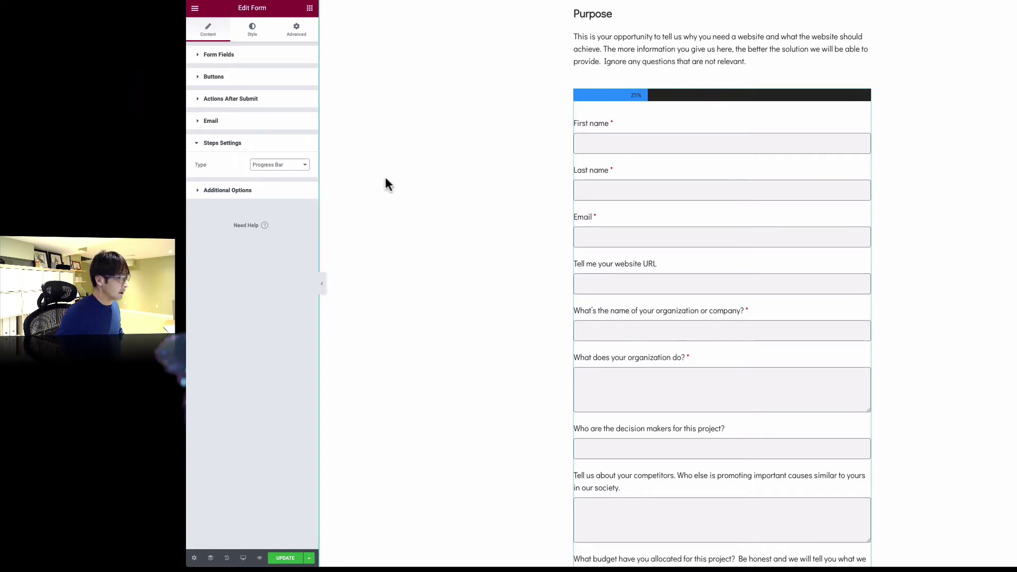
{"action": "left_click", "coordinate": [288, 165]}
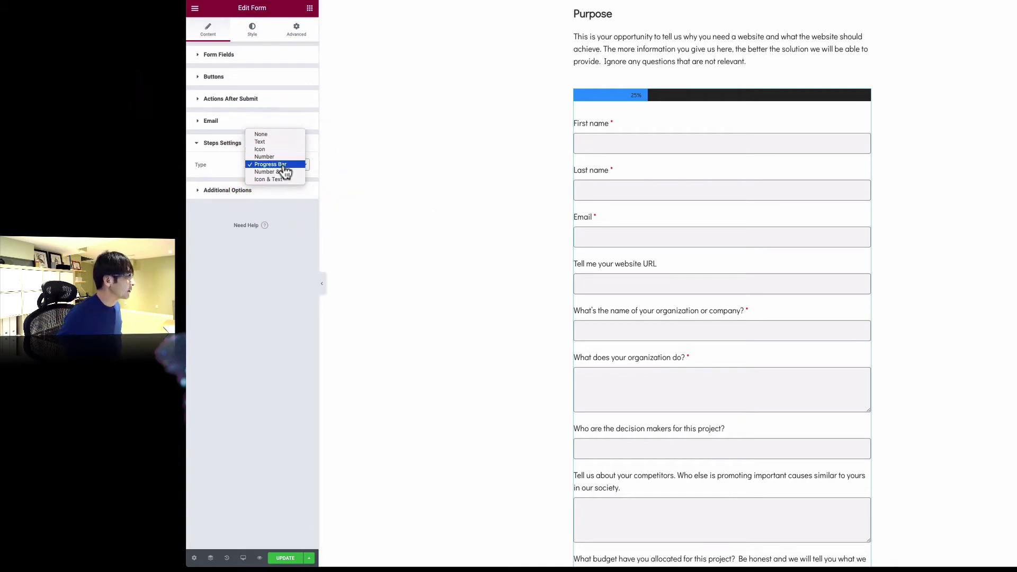
{"action": "left_click", "coordinate": [293, 173]}
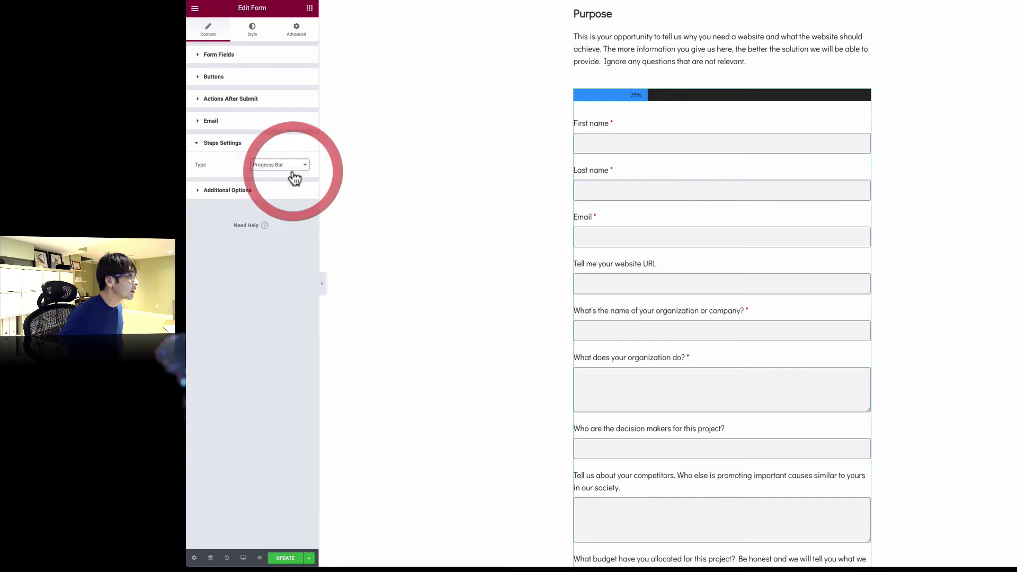
{"action": "scroll", "coordinate": [522, 200], "scroll_direction": "up", "scroll_amount": 3}
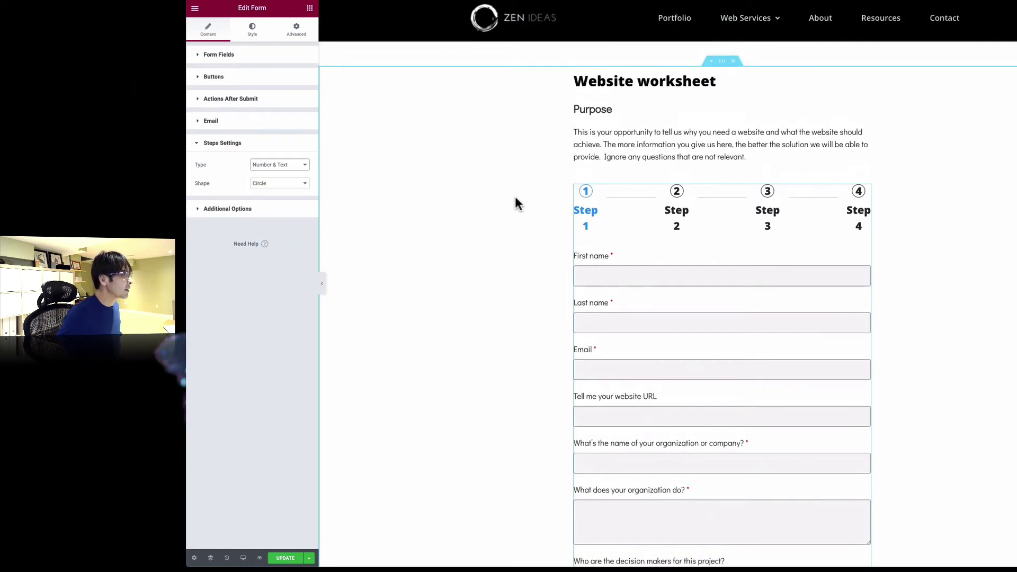
Rename the first two steps to 'Business snapshot' and 'What are we doing?'.
{"action": "left_click", "coordinate": [202, 61]}
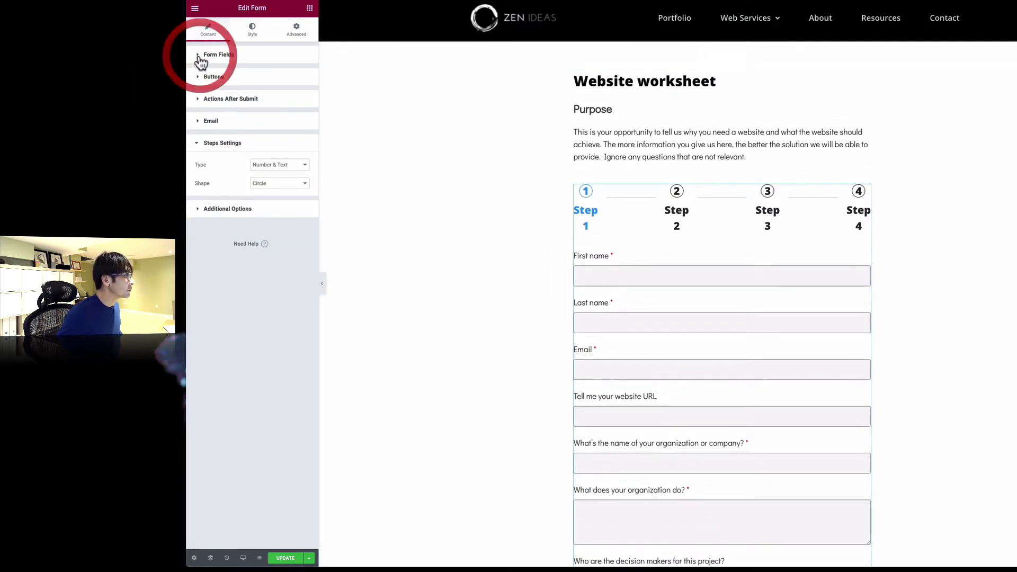
{"action": "left_click", "coordinate": [208, 57]}
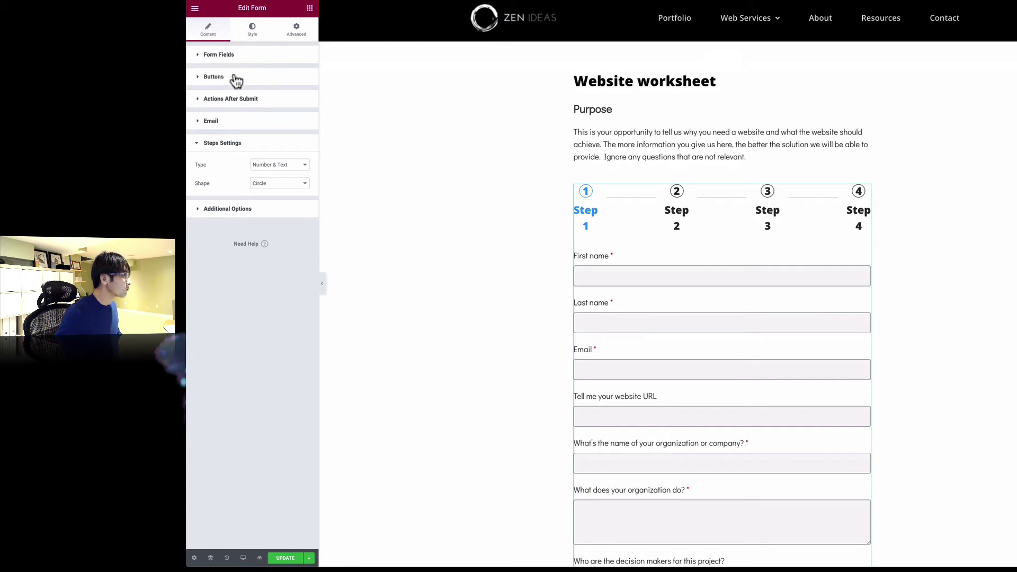
{"action": "left_click", "coordinate": [228, 108]}
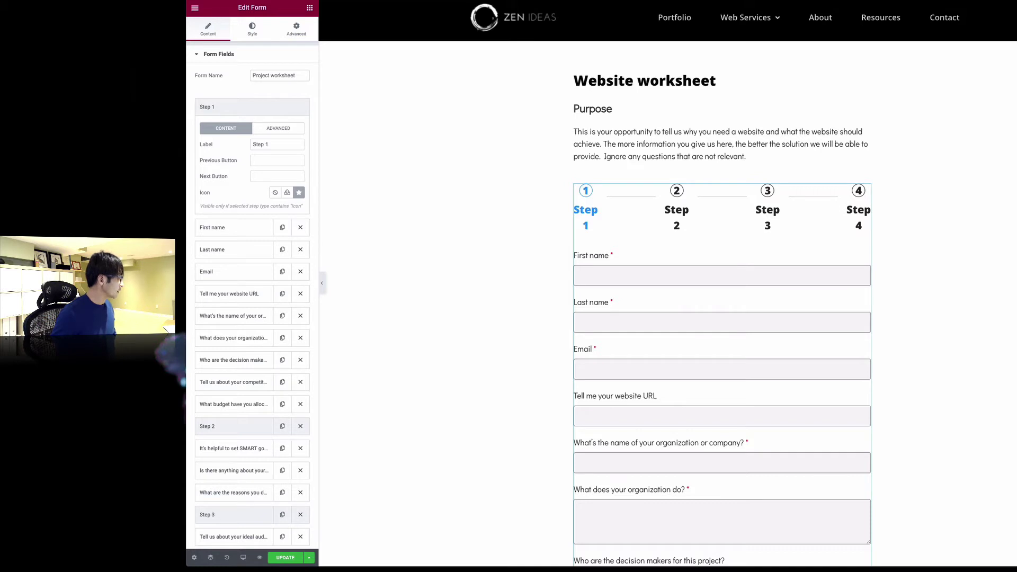
{"action": "triple_click", "coordinate": [257, 144]}
{"action": "type", "text": "Business snapshot"}
{"action": "scroll", "coordinate": [419, 312], "scroll_direction": "down", "scroll_amount": 1}
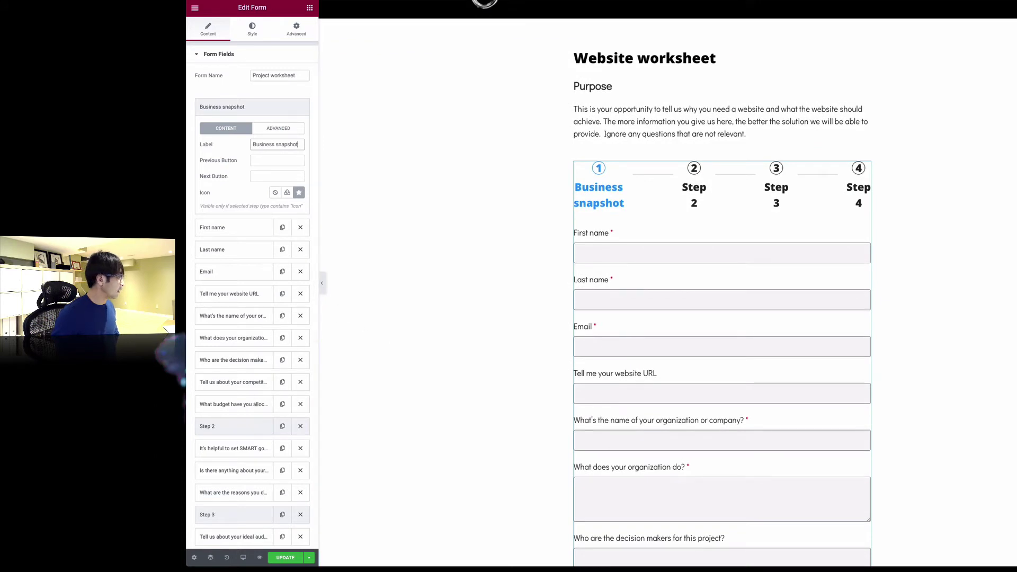
{"action": "scroll", "coordinate": [229, 386], "scroll_direction": "down", "scroll_amount": 1}
{"action": "left_click", "coordinate": [238, 371]}
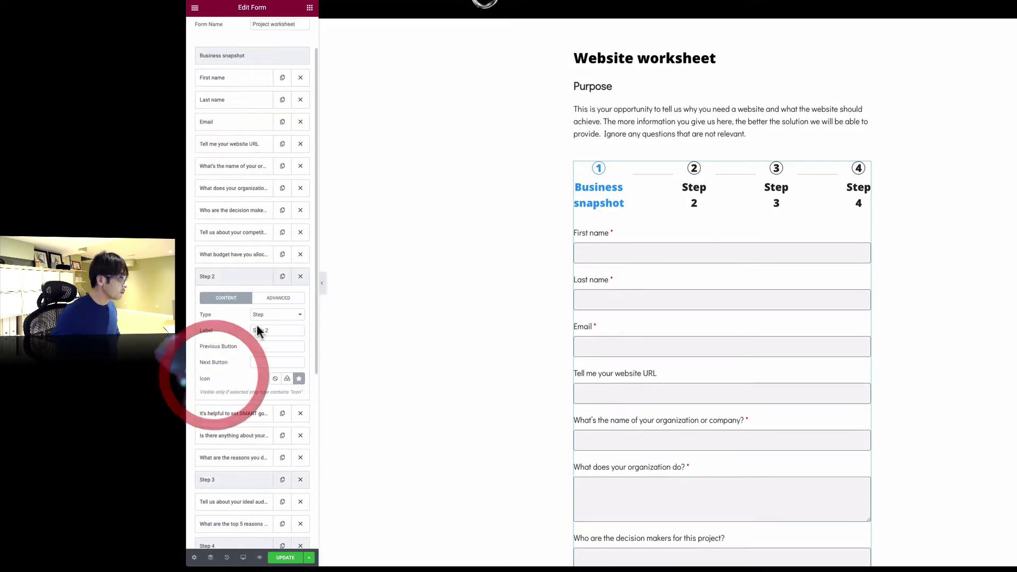
{"action": "triple_click", "coordinate": [269, 329]}
{"action": "type", "text": "What are we doing?"}
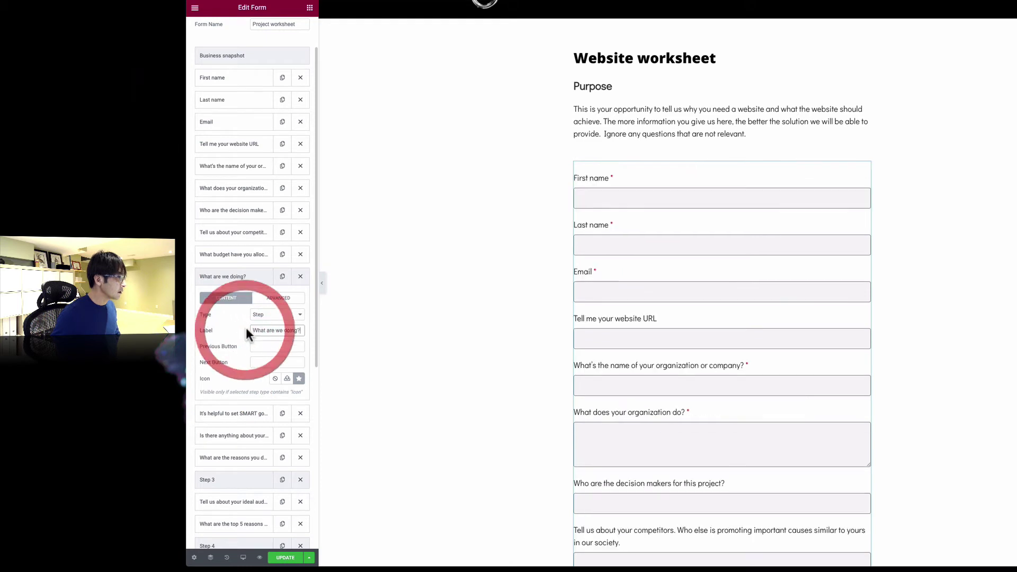
Rename steps three and four to 'Who are we doing this for?' and 'What does success look like?'.
{"action": "scroll", "coordinate": [222, 389], "scroll_direction": "down", "scroll_amount": 2}
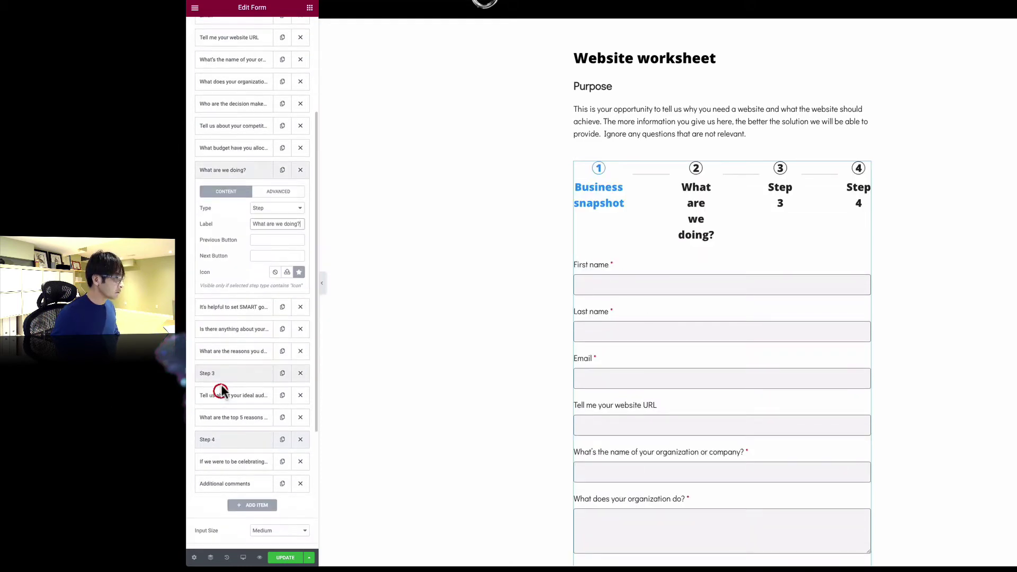
{"action": "left_click", "coordinate": [217, 376]}
{"action": "triple_click", "coordinate": [259, 313]}
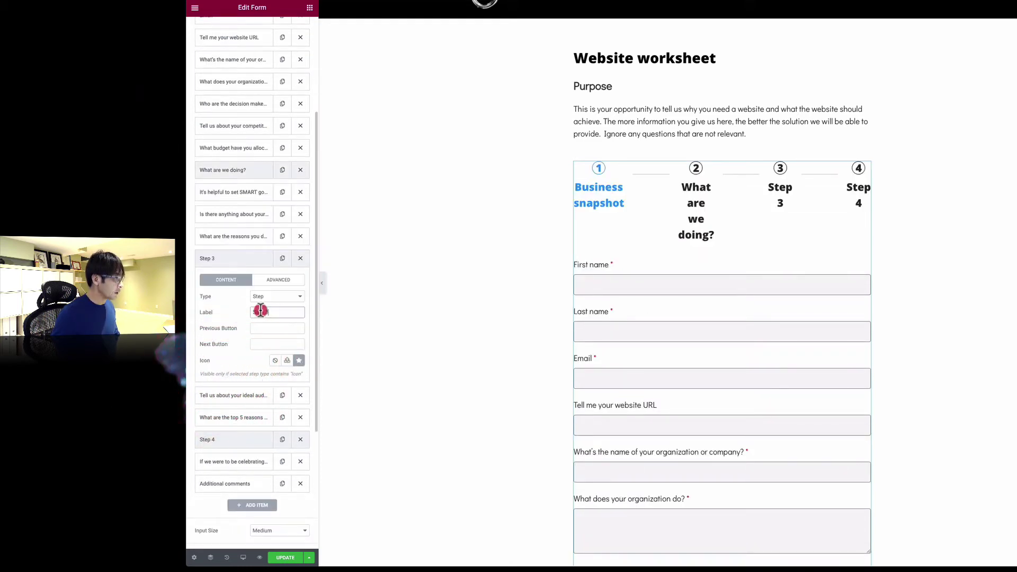
{"action": "type", "text": "Who are we doing this for?"}
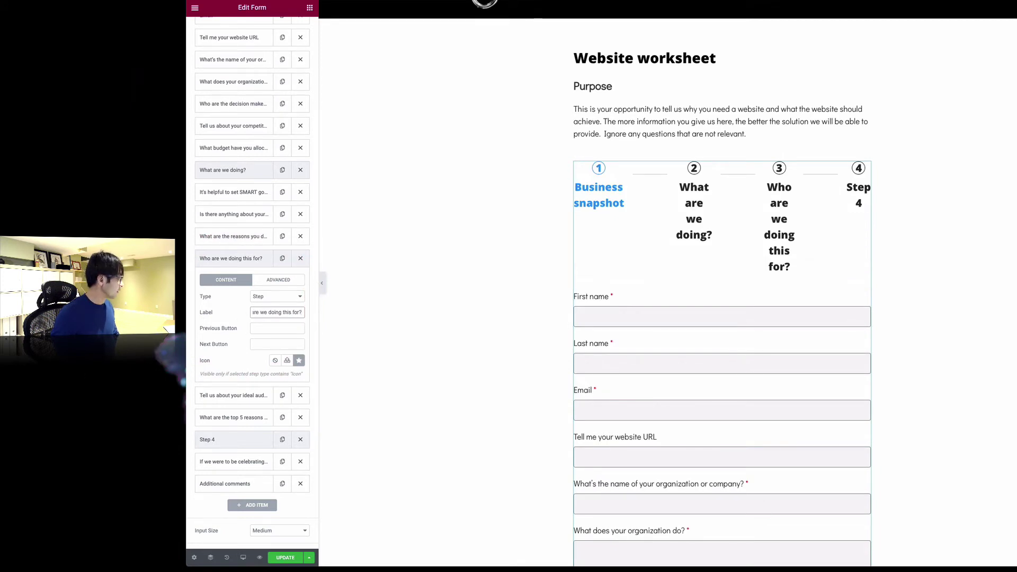
{"action": "scroll", "coordinate": [227, 399], "scroll_direction": "down", "scroll_amount": 1}
{"action": "left_click", "coordinate": [221, 393]}
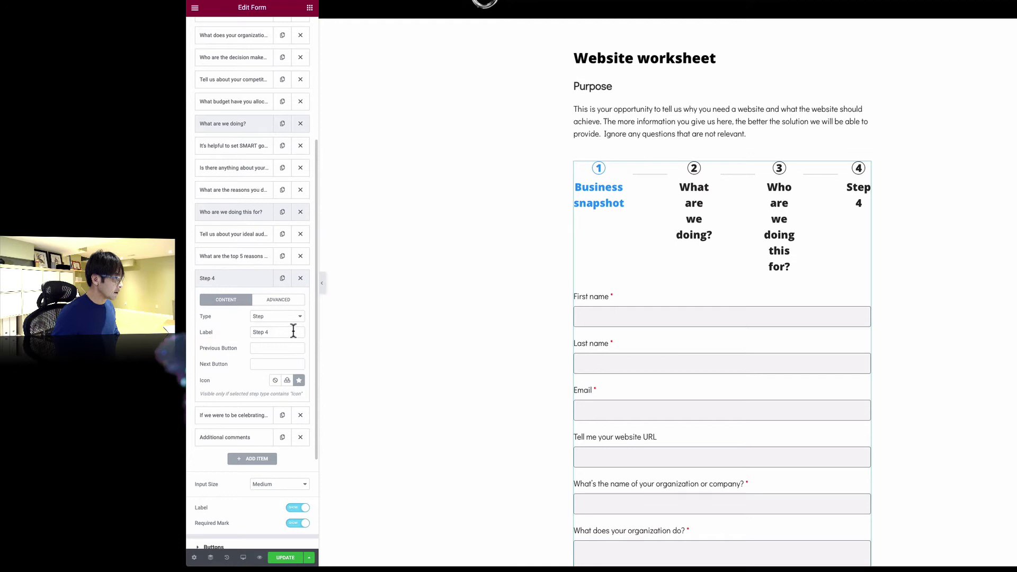
{"action": "type", "text": "What does success look like?"}
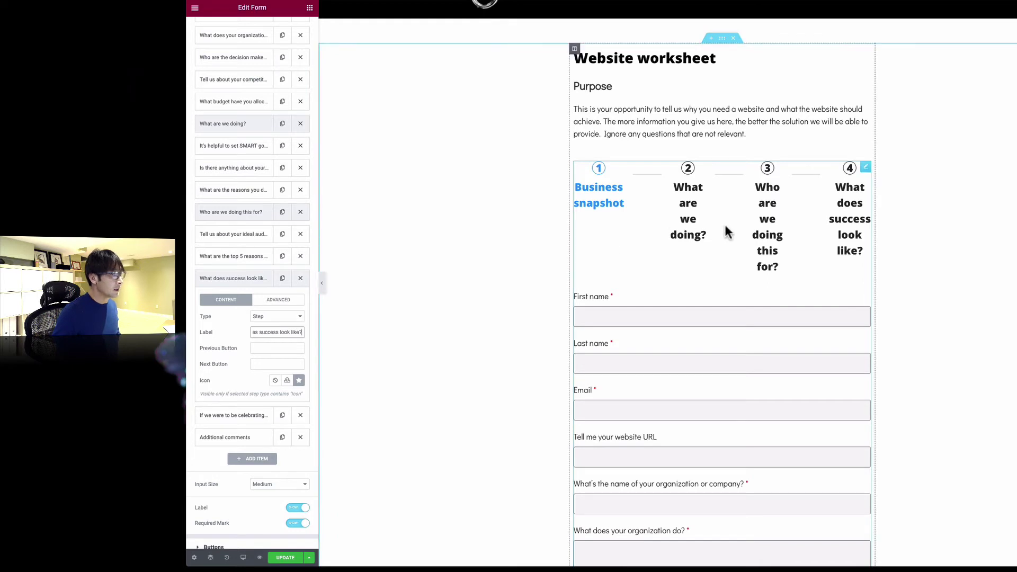
{"action": "scroll", "coordinate": [326, 134], "scroll_direction": "up", "scroll_amount": 1}
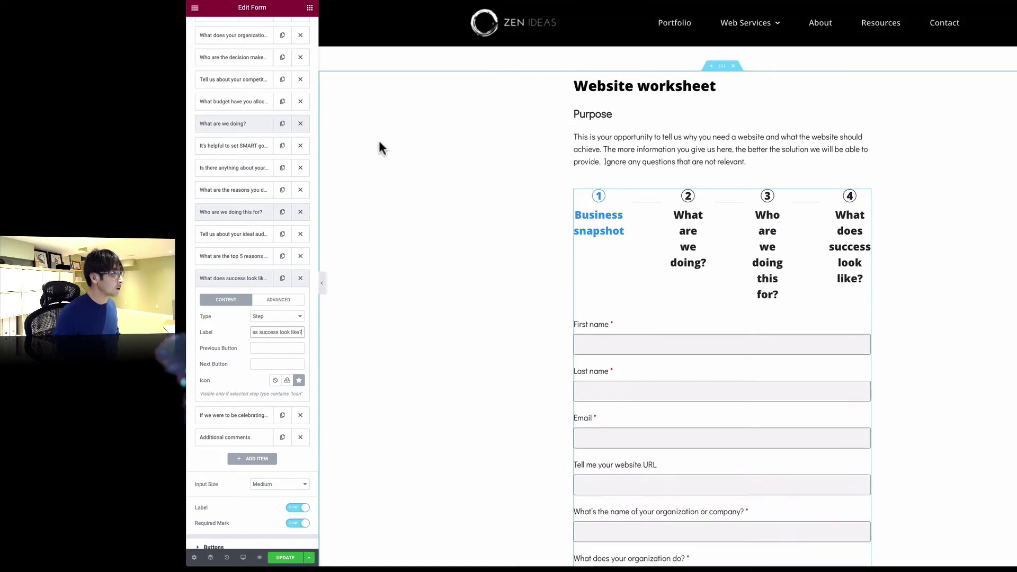
{"action": "scroll", "coordinate": [263, 151], "scroll_direction": "up", "scroll_amount": 4}
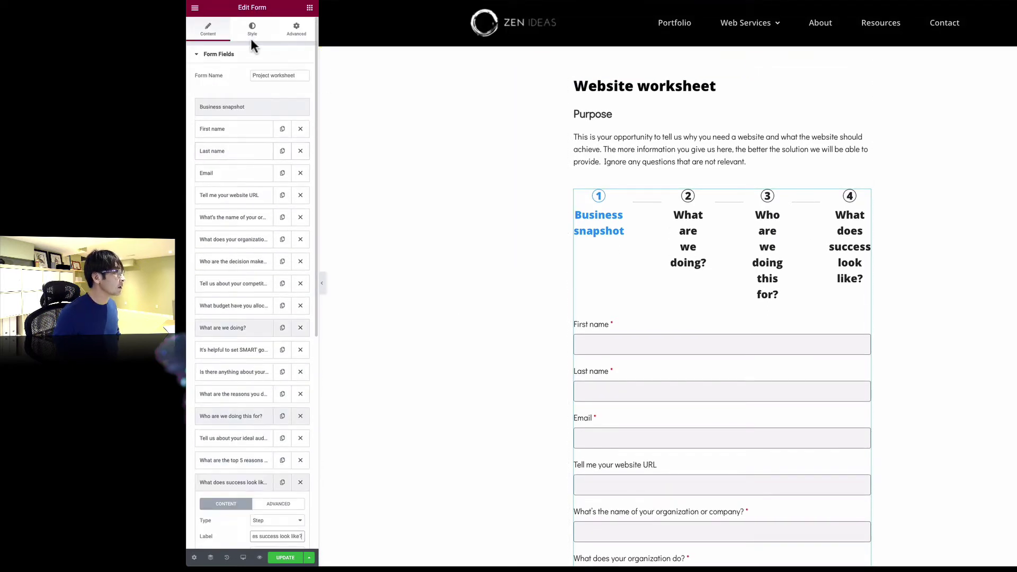
Widen the page section holding the form to a content width of 977.
{"action": "left_click", "coordinate": [251, 38]}
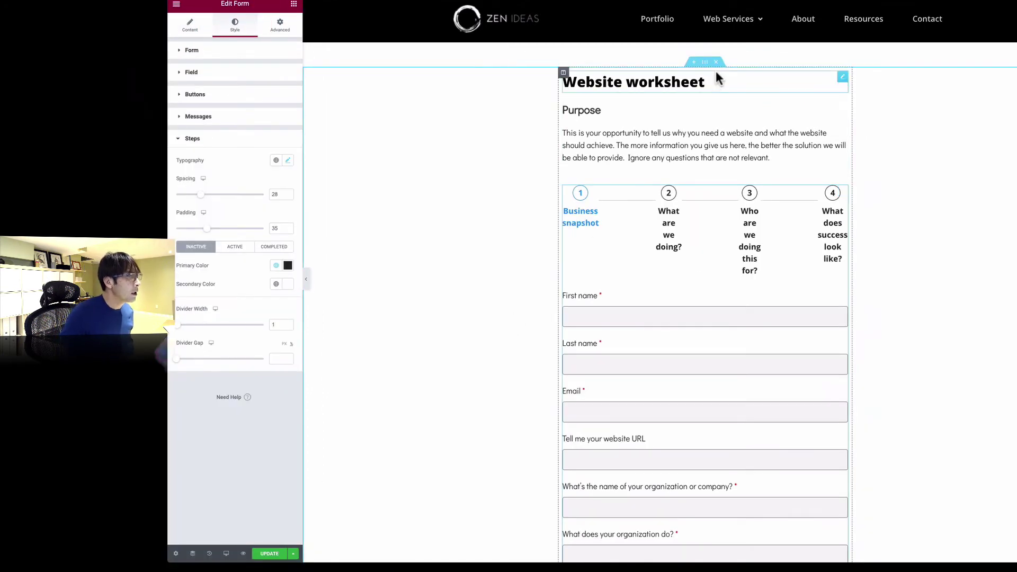
{"action": "left_click", "coordinate": [705, 64]}
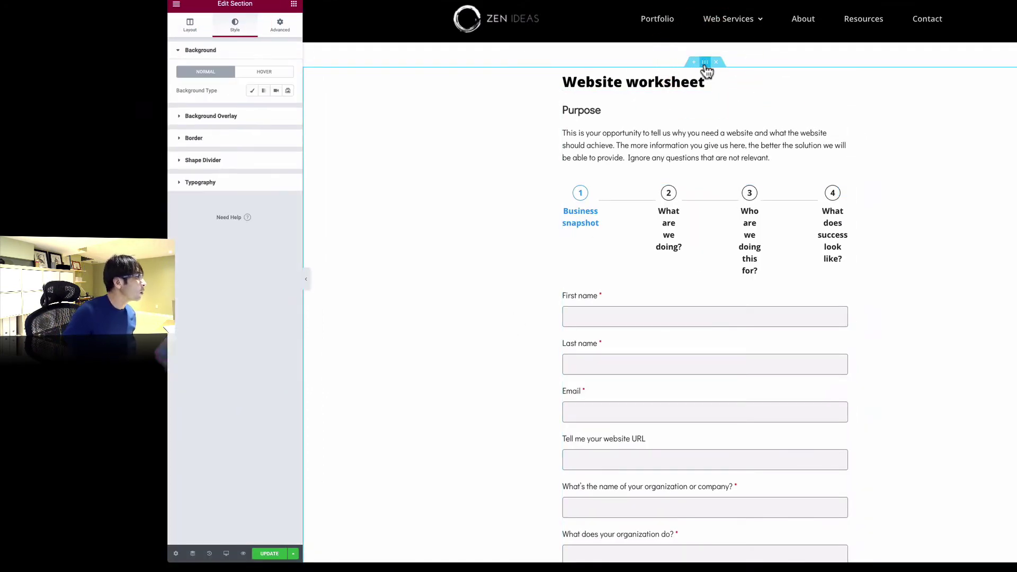
{"action": "left_click", "coordinate": [192, 33]}
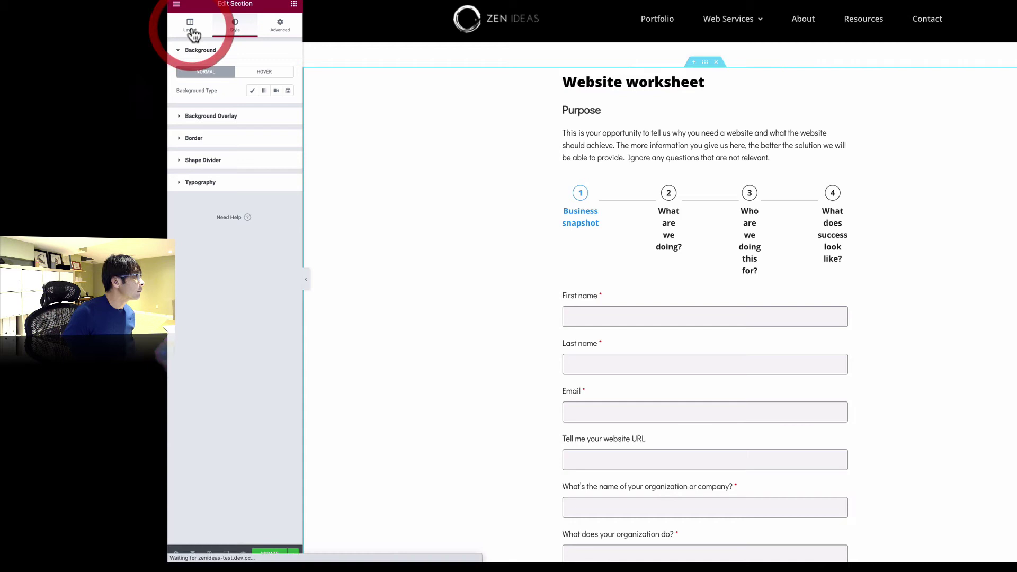
{"action": "mouse_move", "coordinate": [201, 90]}
{"action": "left_mouse_down"}
{"action": "mouse_move", "coordinate": [218, 96]}
{"action": "mouse_move", "coordinate": [195, 91]}
{"action": "left_mouse_up"}
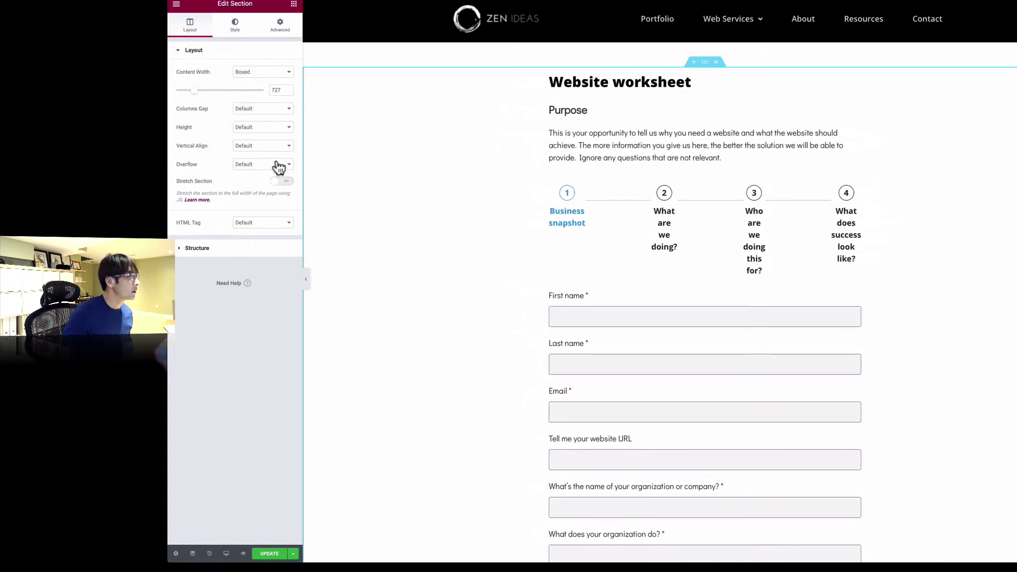
Raise the step indicator padding to 100 in the Steps style settings.
{"action": "left_click", "coordinate": [235, 27]}
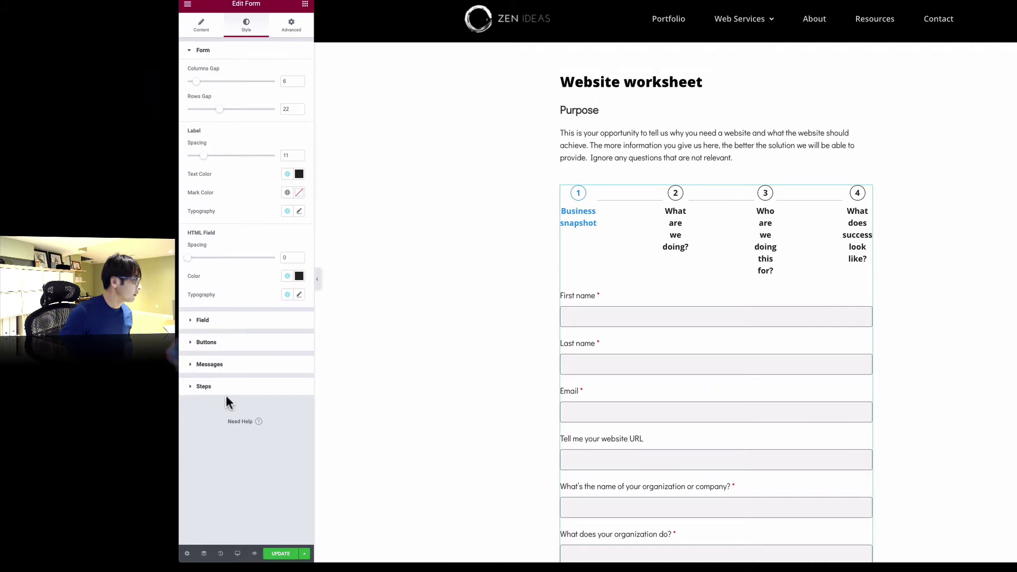
{"action": "left_click", "coordinate": [223, 391]}
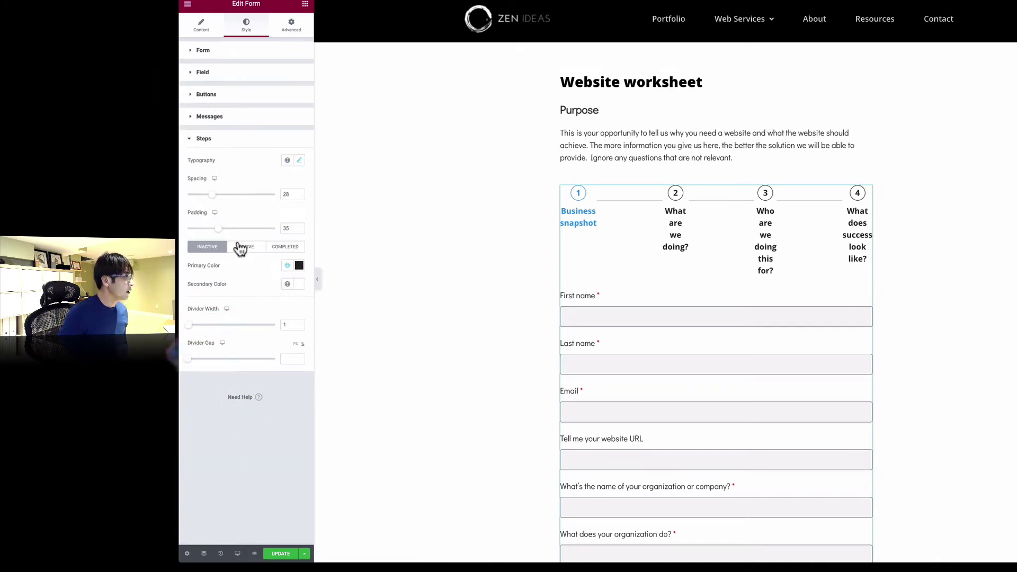
{"action": "left_click_drag", "start_coordinate": [220, 233], "coordinate": [316, 233]}
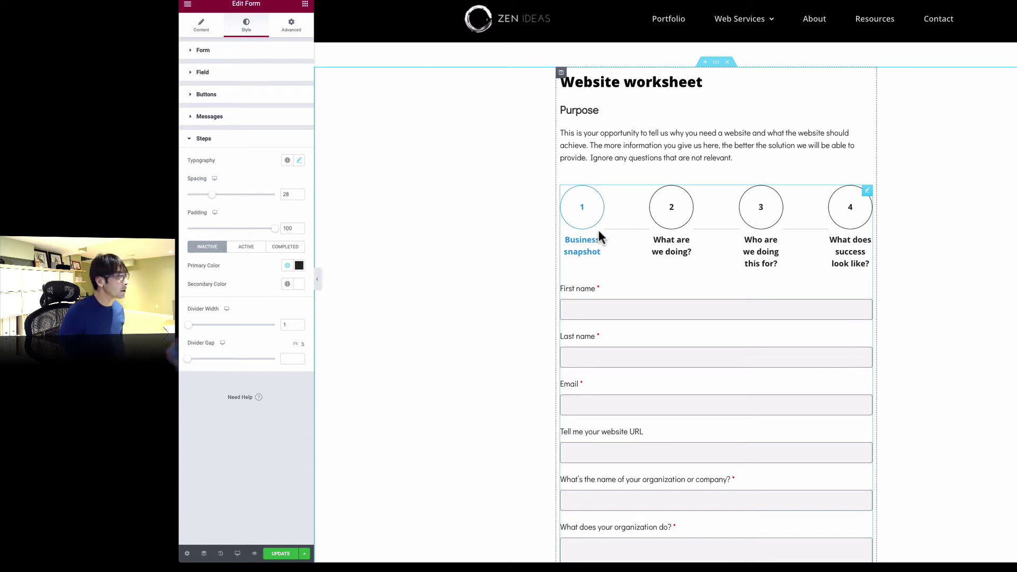
{"action": "left_click", "coordinate": [202, 26]}
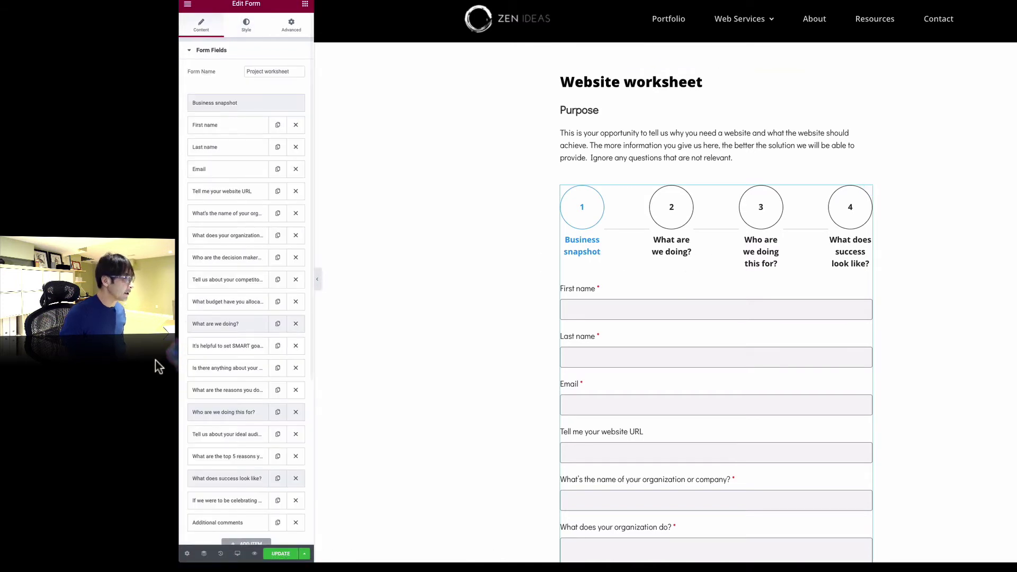
Cycle the step shape through Square and Rounded, ending on None for plain numbers.
{"action": "scroll", "coordinate": [278, 405], "scroll_direction": "down", "scroll_amount": 2}
{"action": "scroll", "coordinate": [277, 405], "scroll_direction": "down", "scroll_amount": 4}
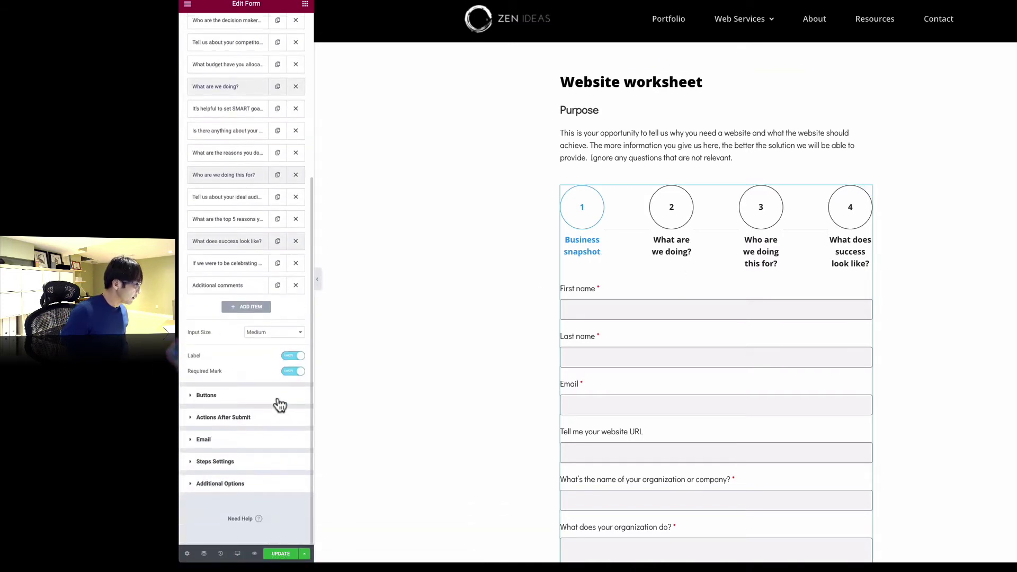
{"action": "left_click", "coordinate": [216, 464]}
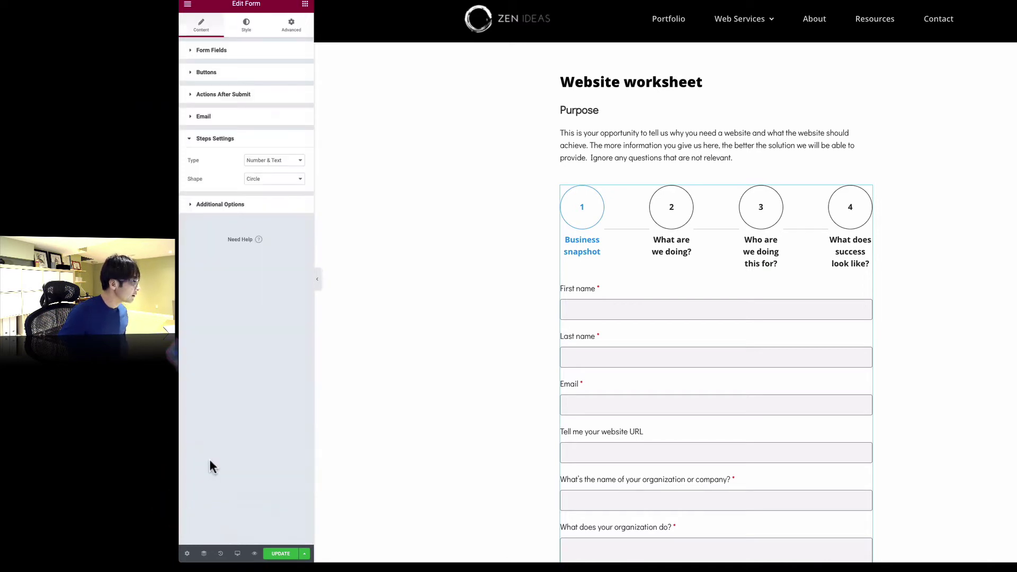
{"action": "left_click", "coordinate": [262, 182]}
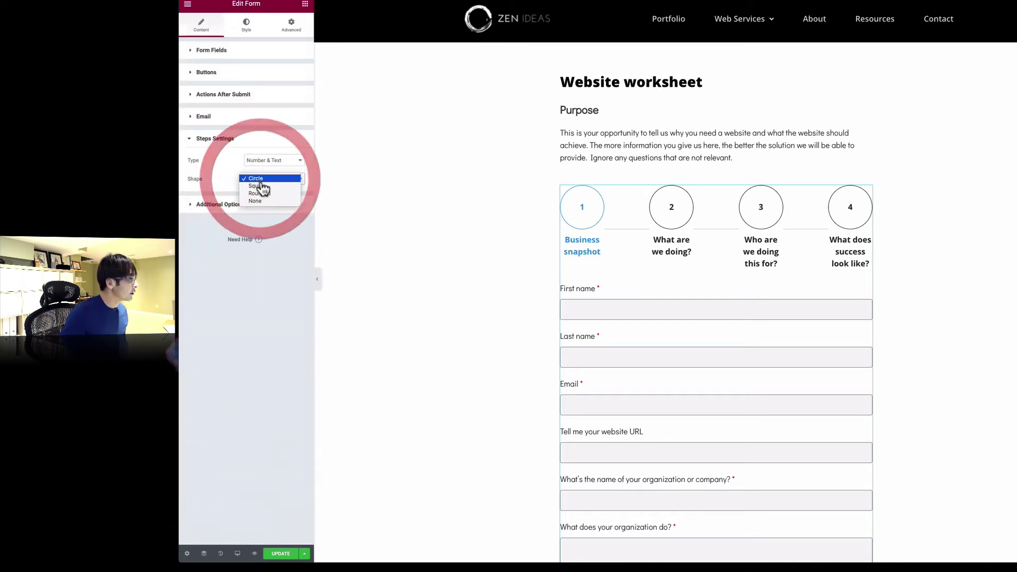
{"action": "left_click", "coordinate": [261, 188]}
{"action": "left_click", "coordinate": [270, 183]}
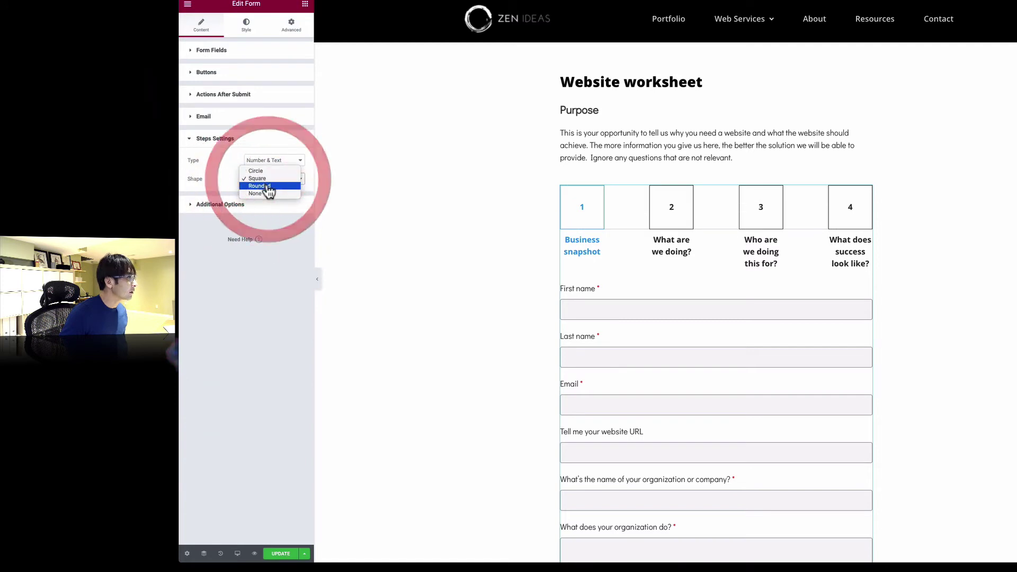
{"action": "left_click", "coordinate": [268, 187]}
{"action": "left_click", "coordinate": [272, 186]}
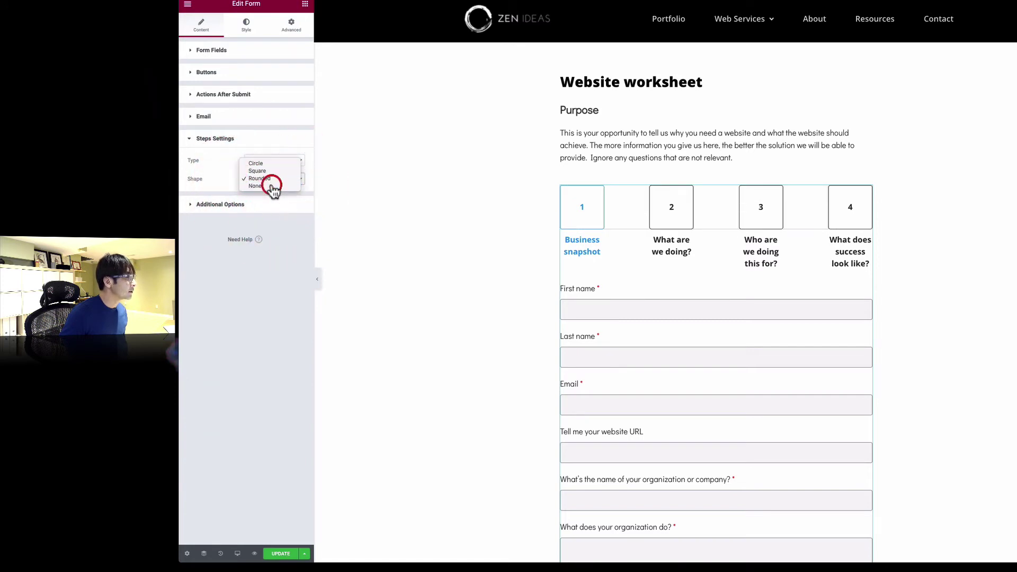
{"action": "left_click", "coordinate": [272, 187]}
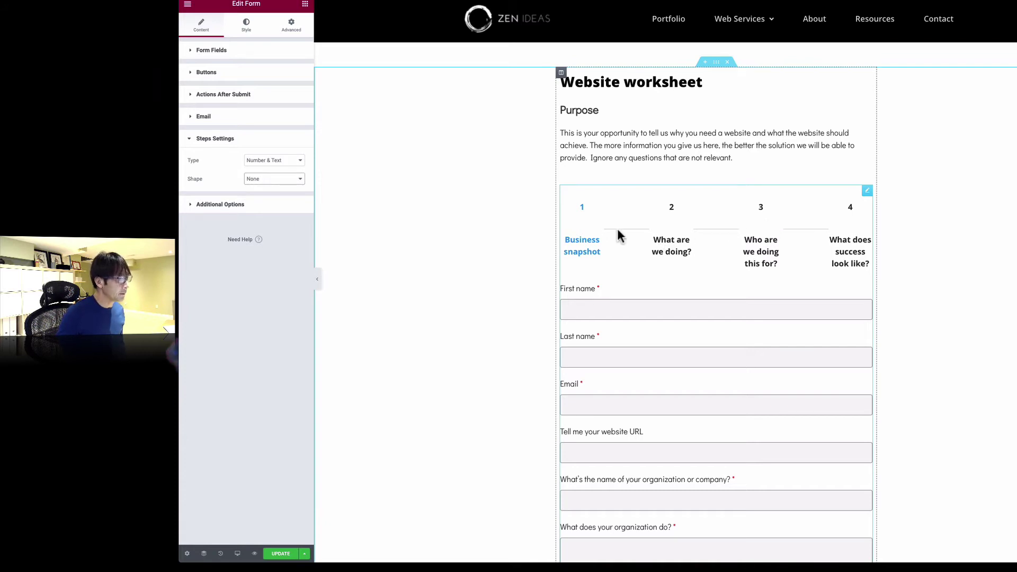
{"action": "scroll", "coordinate": [678, 271], "scroll_direction": "down", "scroll_amount": 3}
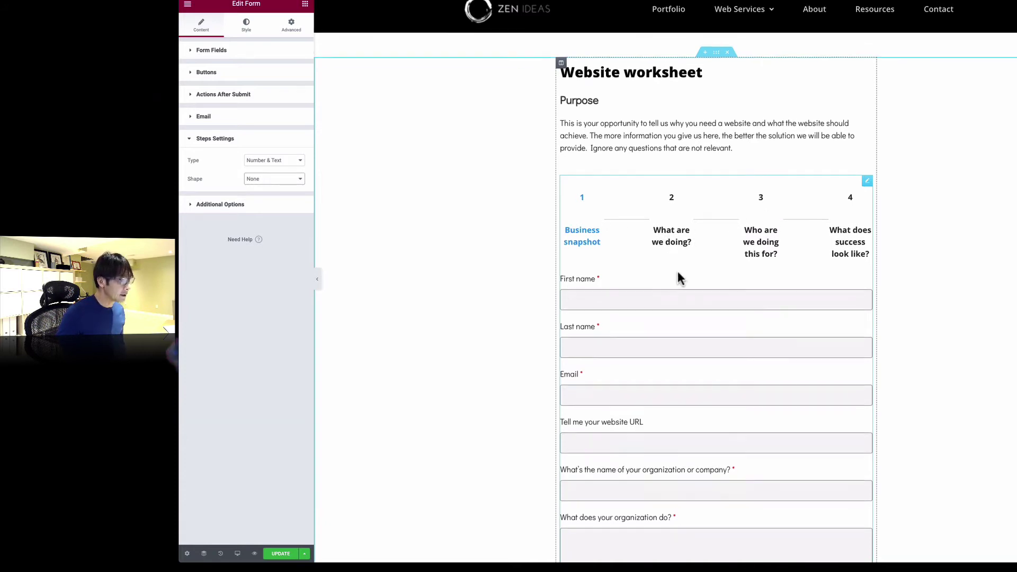
{"action": "scroll", "coordinate": [677, 271], "scroll_direction": "down", "scroll_amount": 6}
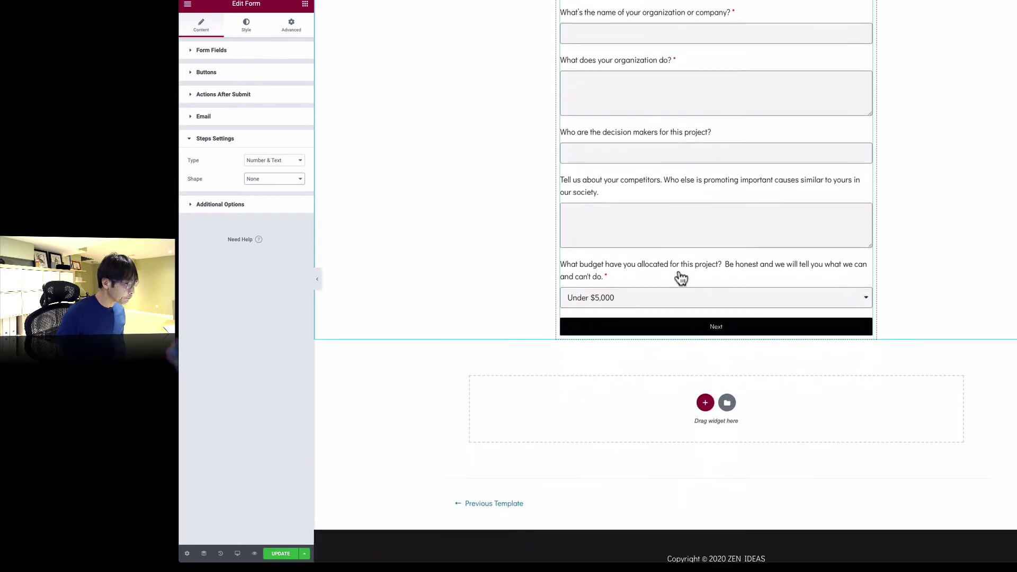
Save the form changes, review the form, and move to the thank-you page draft tab.
{"action": "left_click", "coordinate": [281, 554]}
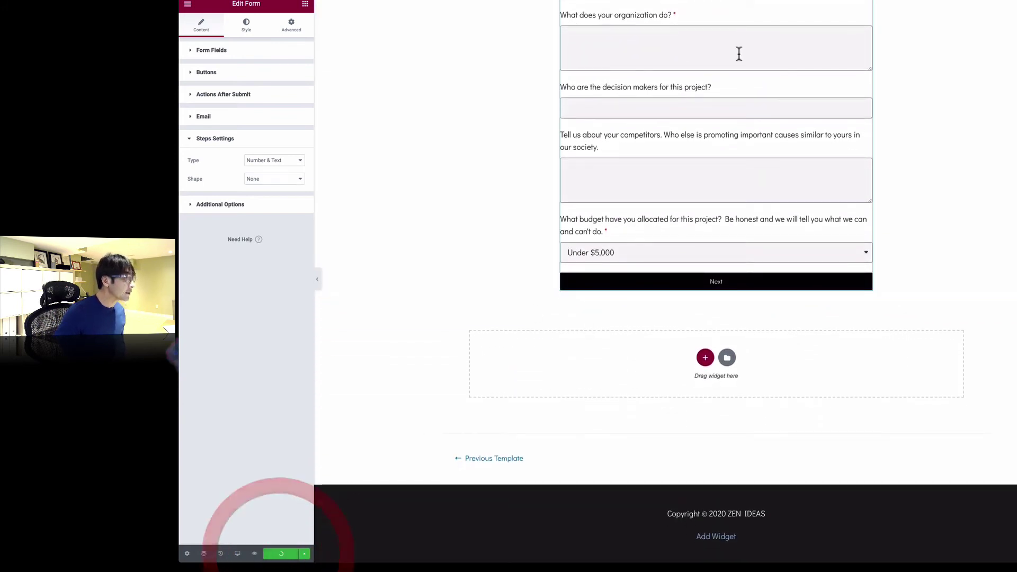
{"action": "scroll", "coordinate": [906, 339], "scroll_direction": "up", "scroll_amount": 10}
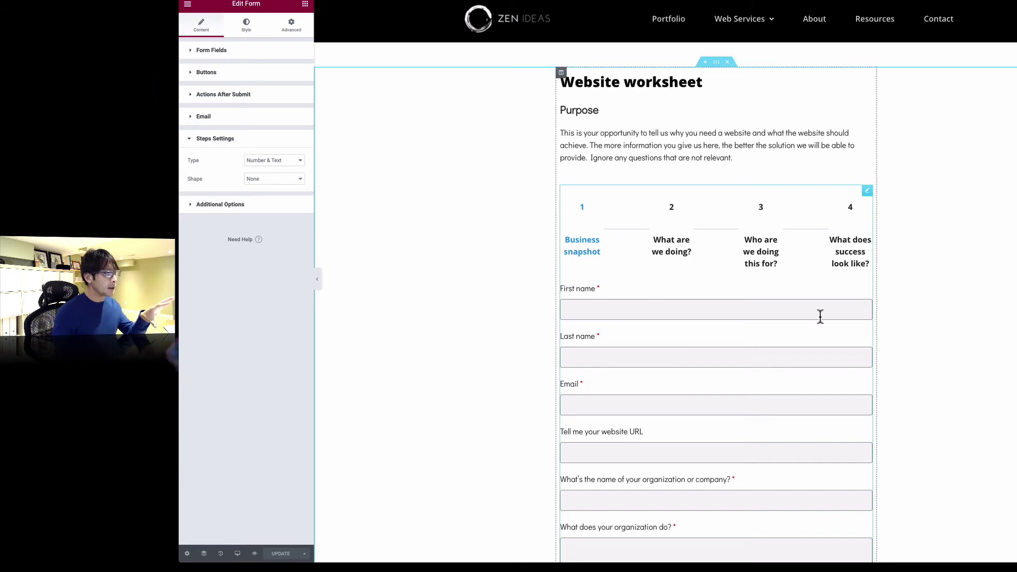
{"action": "scroll", "coordinate": [819, 315], "scroll_direction": "down", "scroll_amount": 4}
{"action": "scroll", "coordinate": [819, 317], "scroll_direction": "down", "scroll_amount": 3}
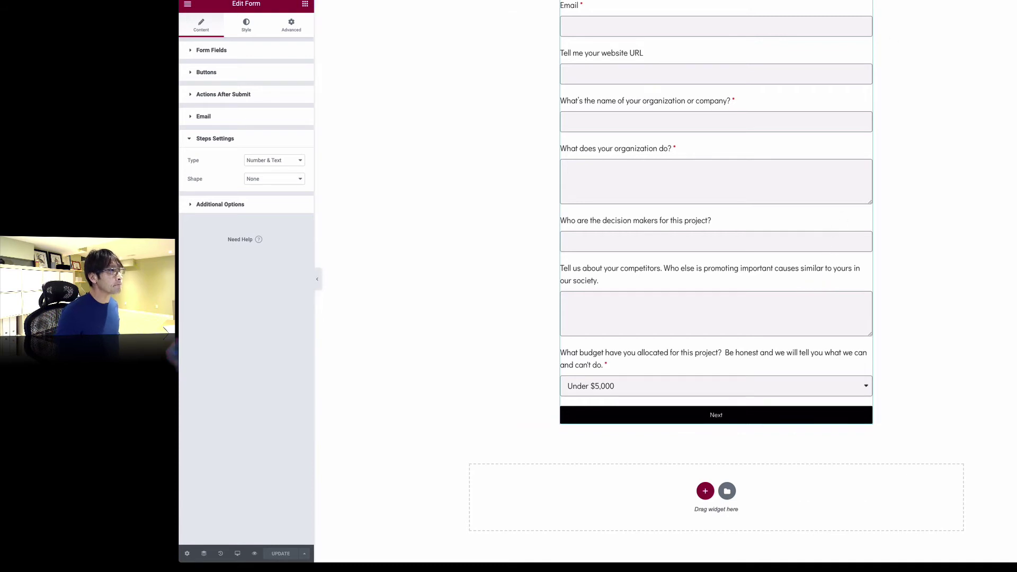
{"action": "key", "text": "ctrl+Tab"}
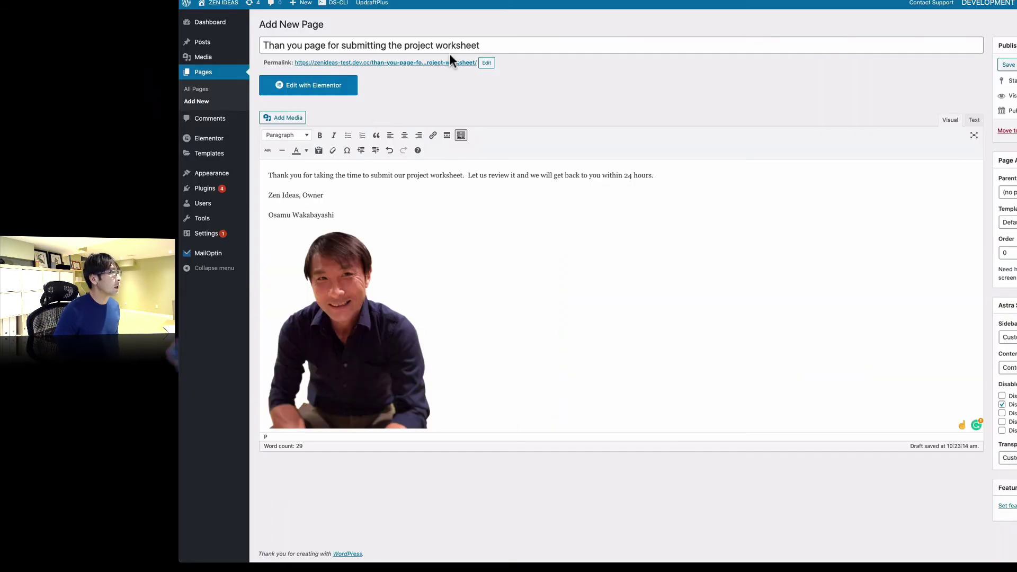
Review the thank-you page's title, signature line and photo, then select its live URL.
{"action": "left_click", "coordinate": [347, 45]}
{"action": "left_click_drag", "start_coordinate": [480, 45], "coordinate": [404, 45]}
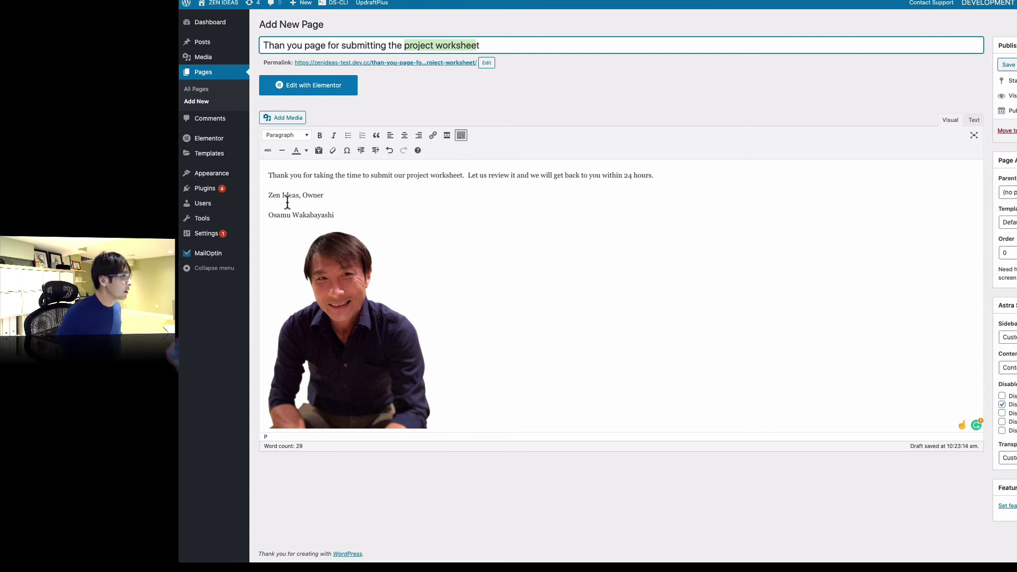
{"action": "left_click_drag", "start_coordinate": [335, 215], "coordinate": [269, 215]}
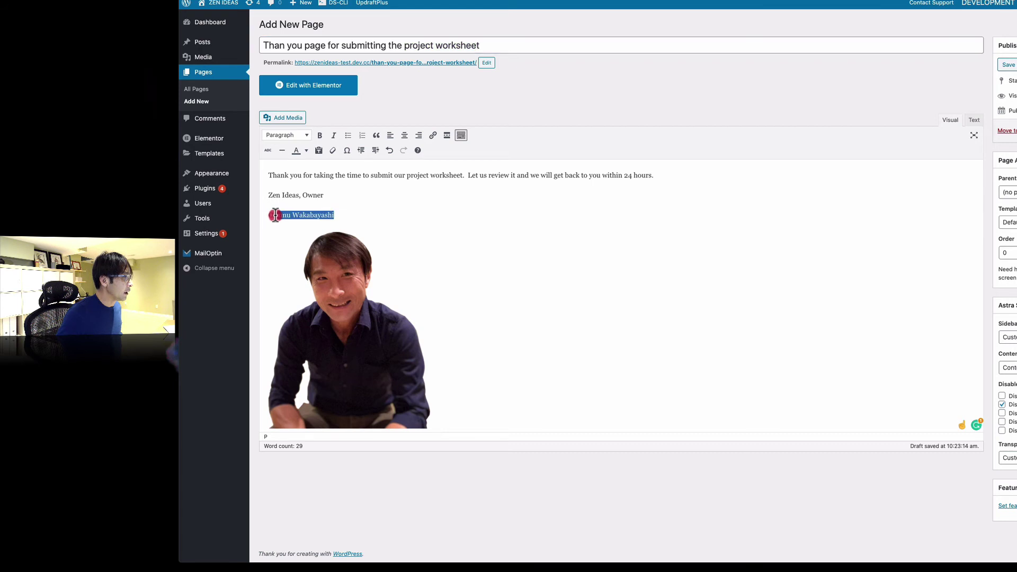
{"action": "left_click", "coordinate": [358, 285]}
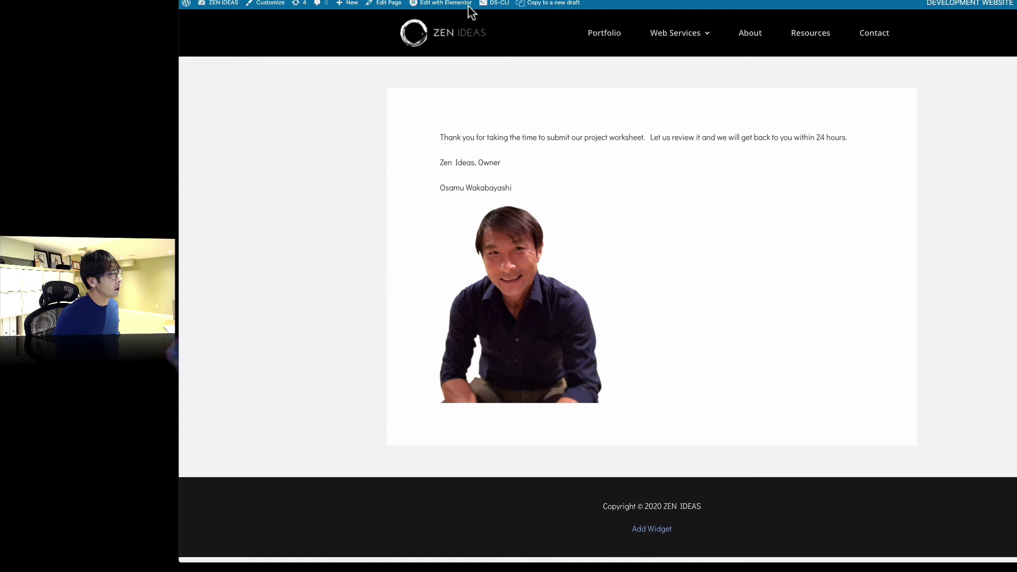
{"action": "left_click", "coordinate": [533, 15]}
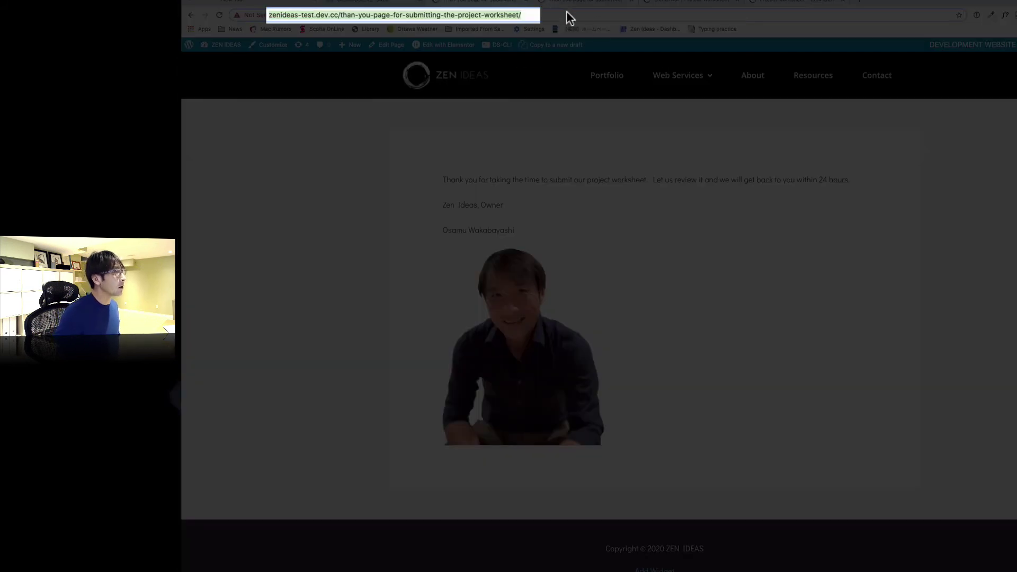
Back in the worksheet form editor, review its after-submission actions and notification email settings.
{"action": "left_click", "coordinate": [781, 7]}
{"action": "left_click", "coordinate": [701, 3]}
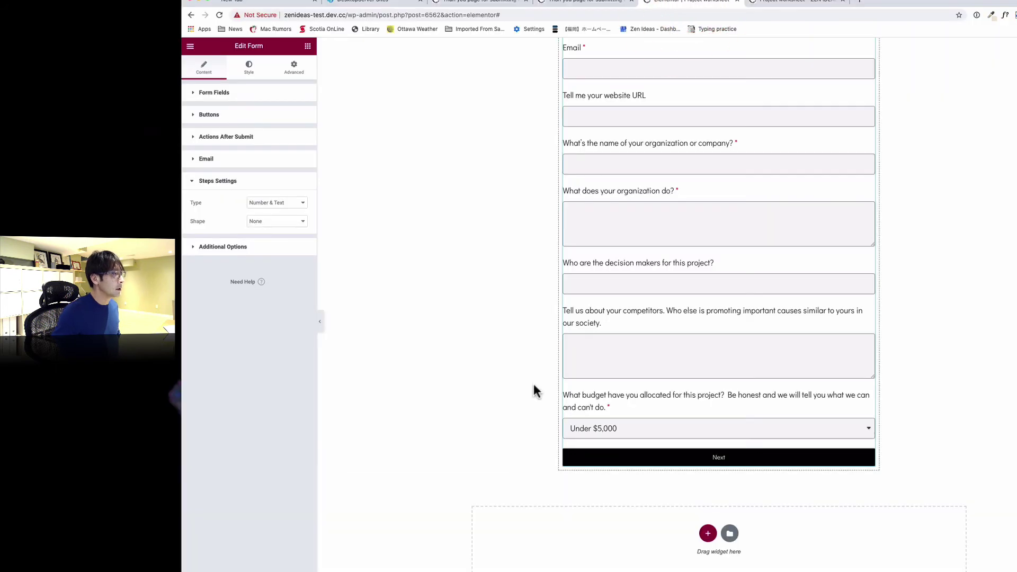
{"action": "scroll", "coordinate": [532, 381], "scroll_direction": "up", "scroll_amount": 3}
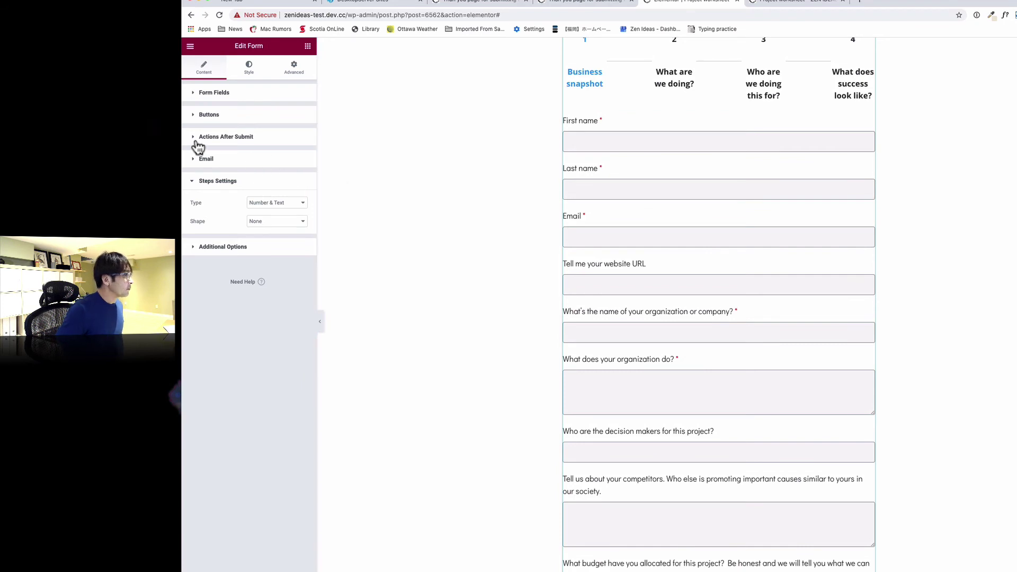
{"action": "left_click", "coordinate": [223, 144]}
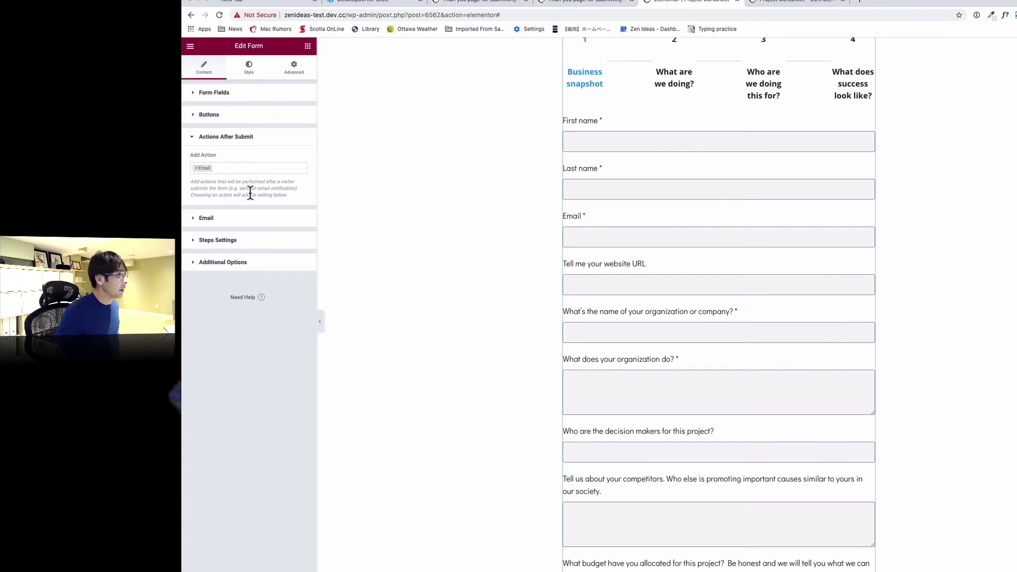
{"action": "left_click", "coordinate": [205, 218]}
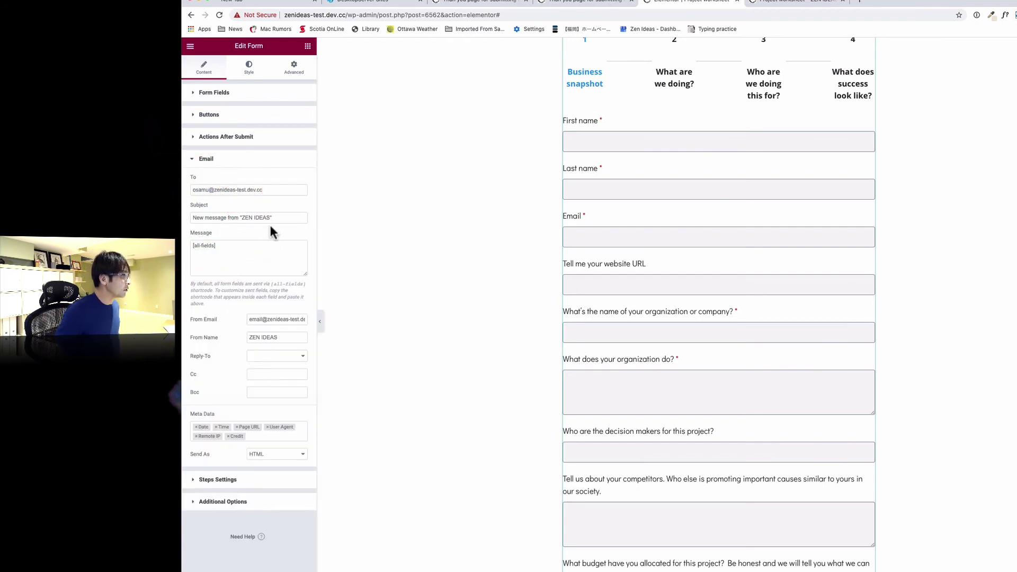
{"action": "left_click", "coordinate": [222, 137]}
Add a Redirect action whose destination is the pasted thank-you page URL.
{"action": "left_click", "coordinate": [241, 169]}
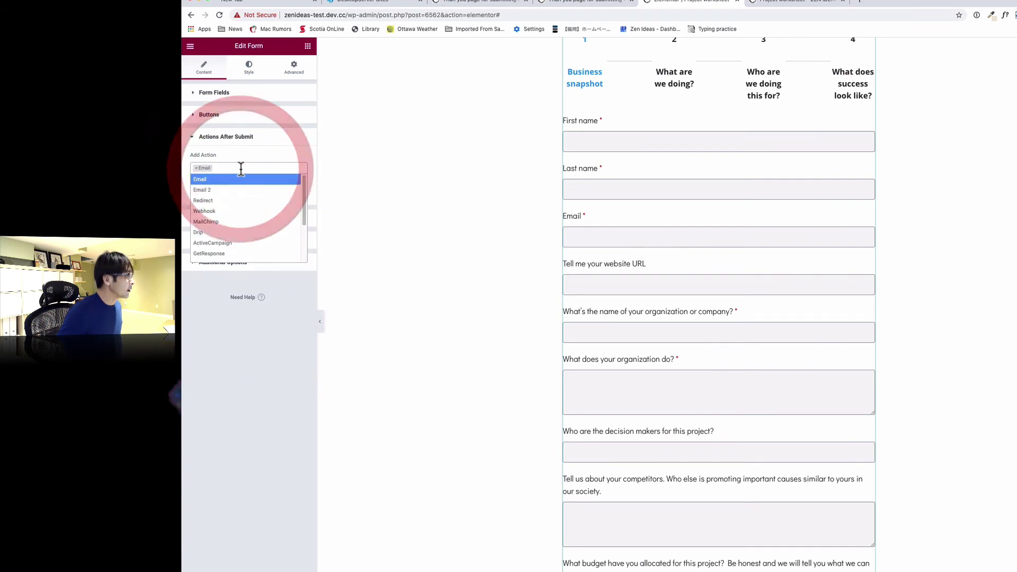
{"action": "left_click", "coordinate": [209, 203]}
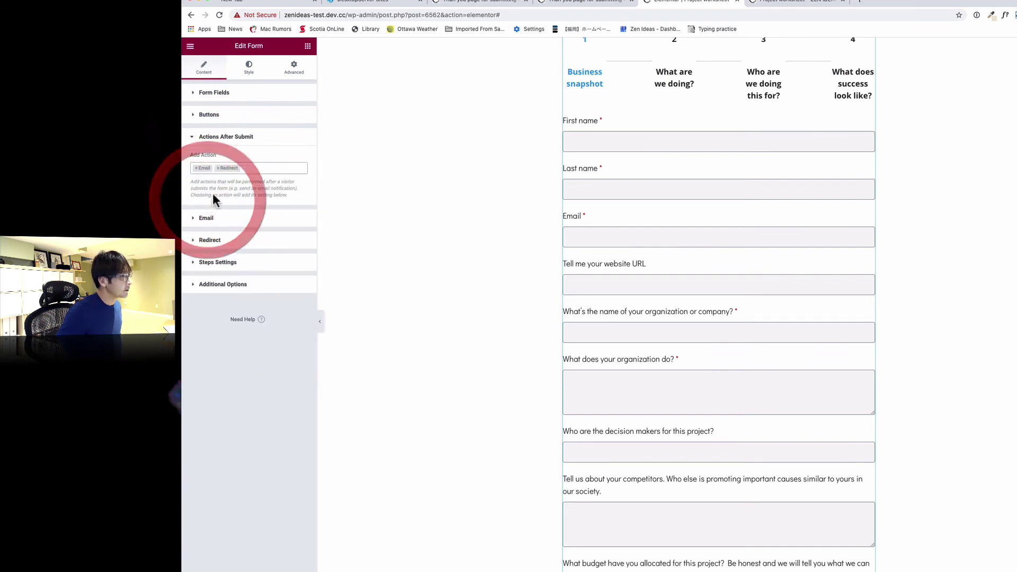
{"action": "left_click", "coordinate": [215, 241]}
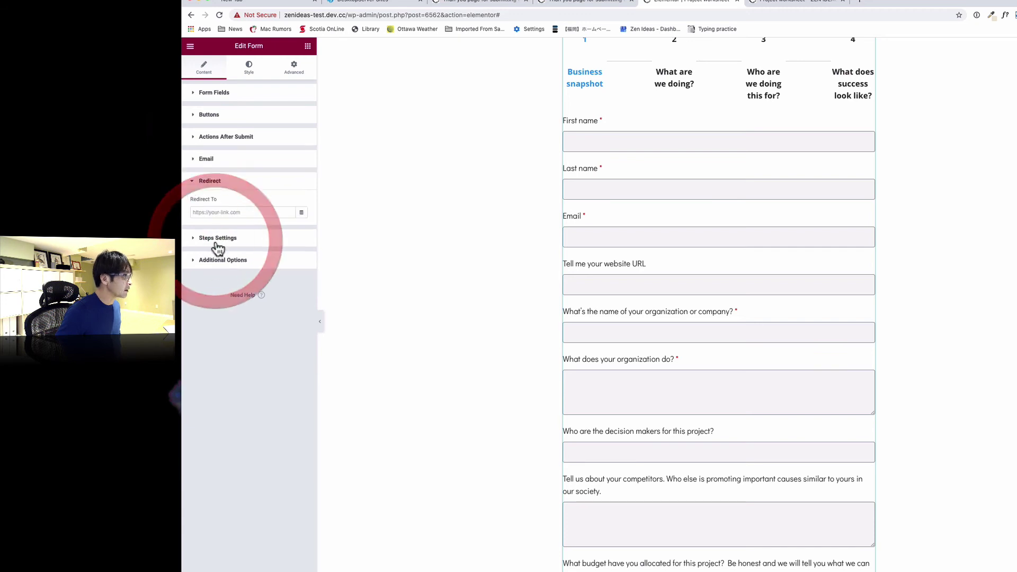
{"action": "left_click", "coordinate": [229, 212]}
{"action": "key", "text": "super+v"}
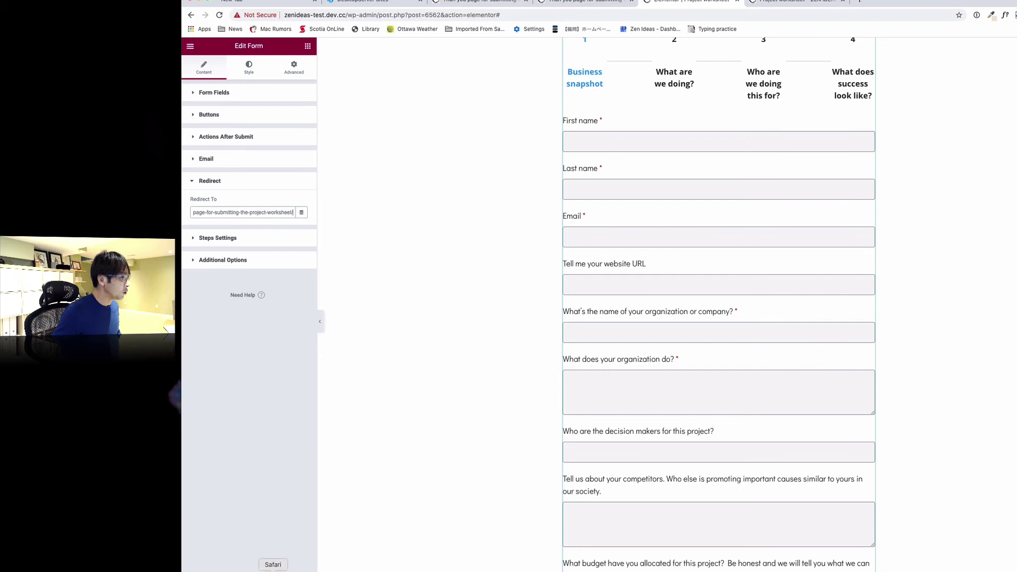
{"action": "left_click", "coordinate": [278, 564]}
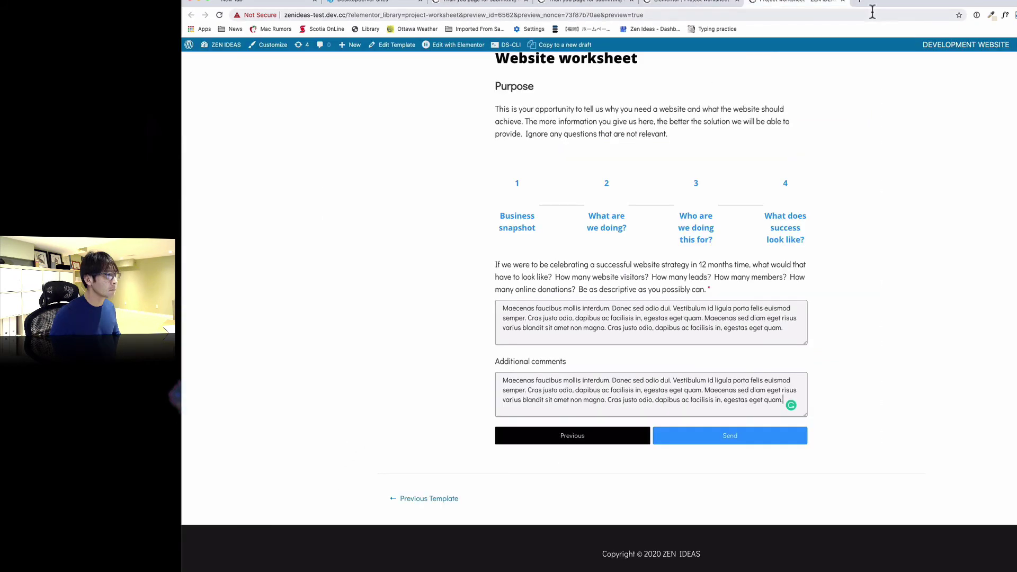
{"action": "left_click", "coordinate": [826, 3]}
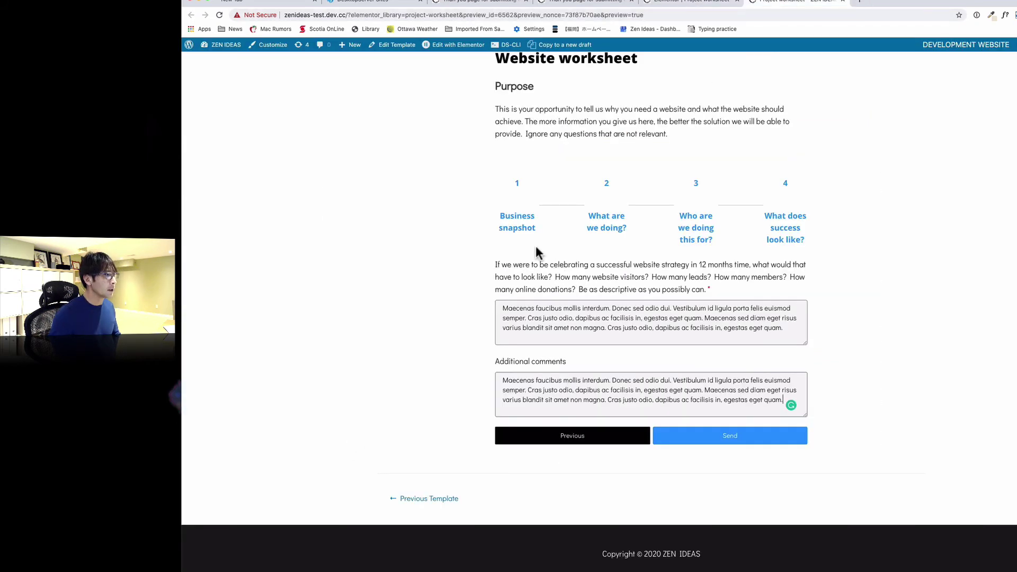
Send the filled-in worksheet from the preview's last step.
{"action": "scroll", "coordinate": [531, 233], "scroll_direction": "up", "scroll_amount": 1}
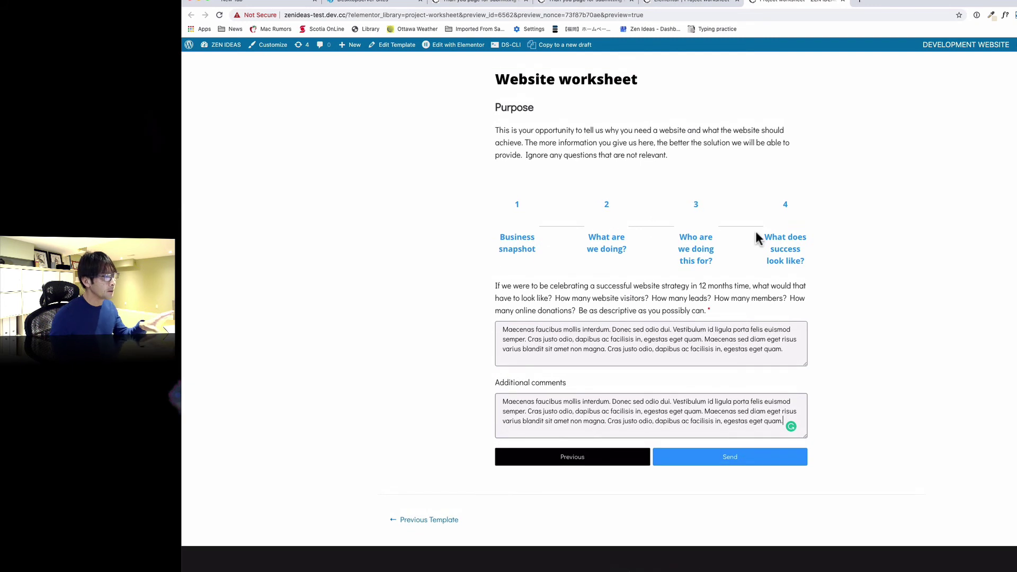
{"action": "left_click", "coordinate": [729, 461]}
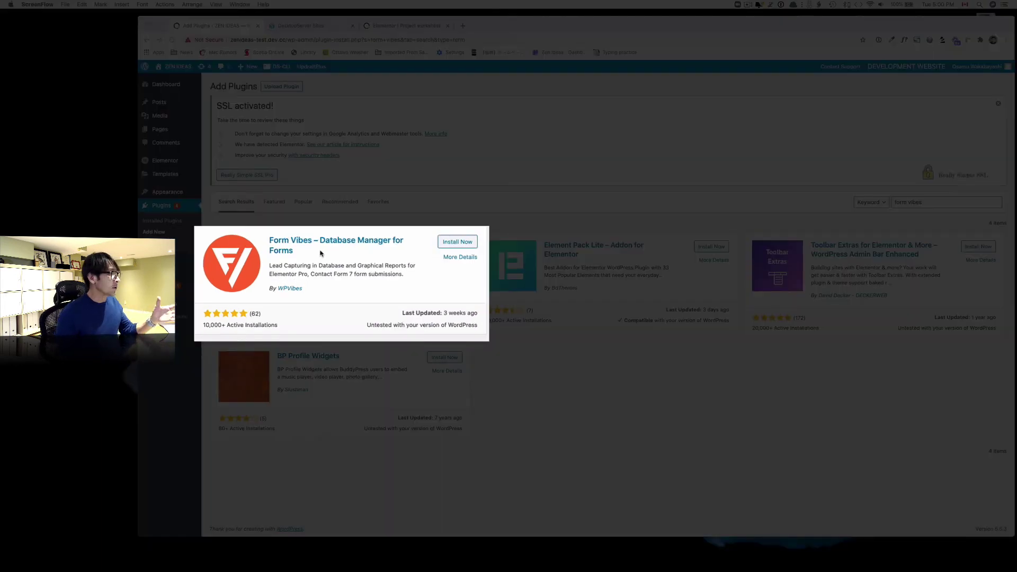
Install and activate Form Vibes, skip its opt-in, and save settings with Save IP Address off.
{"action": "left_click", "coordinate": [451, 245]}
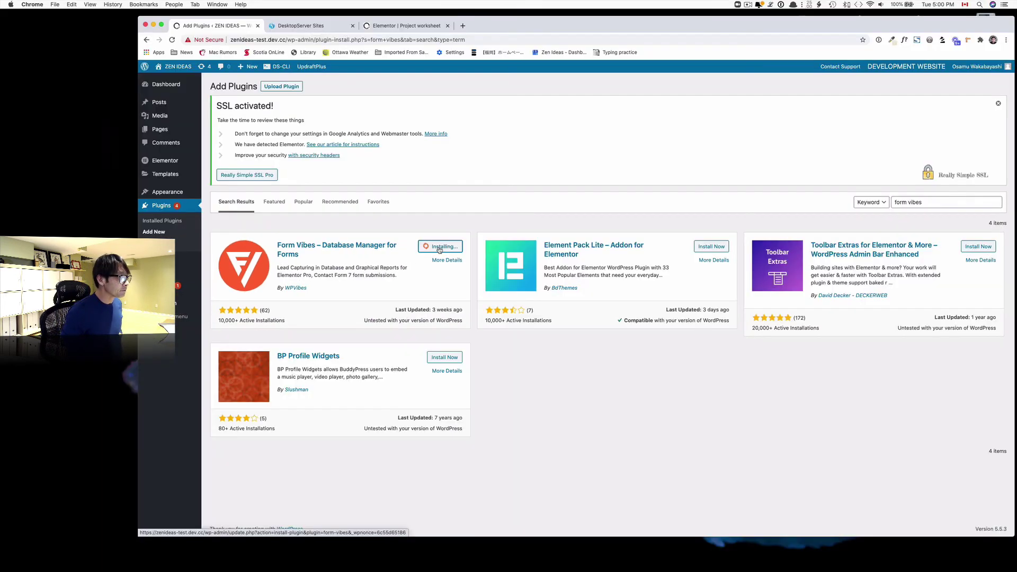
{"action": "left_click", "coordinate": [450, 248]}
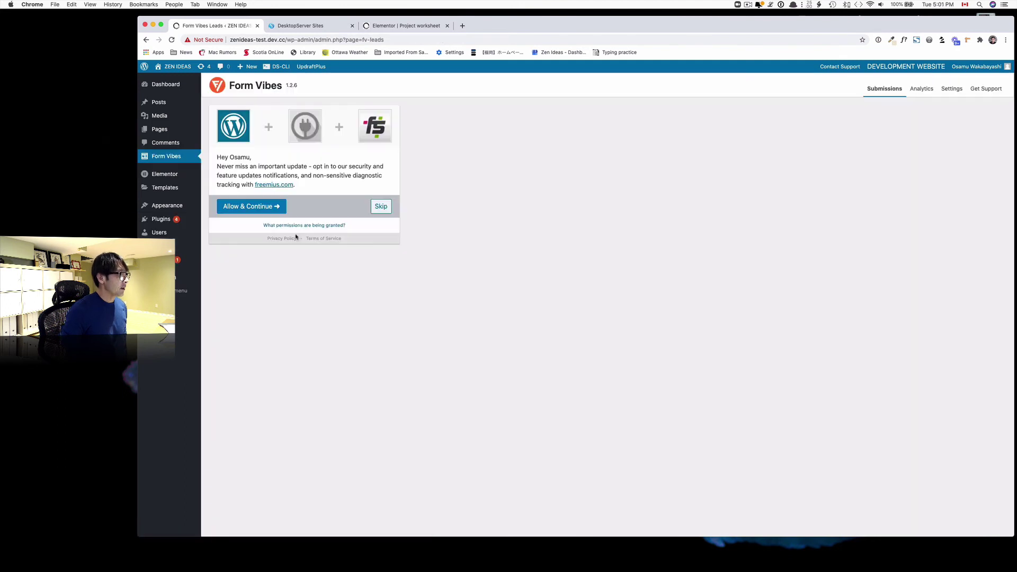
{"action": "left_click", "coordinate": [379, 208]}
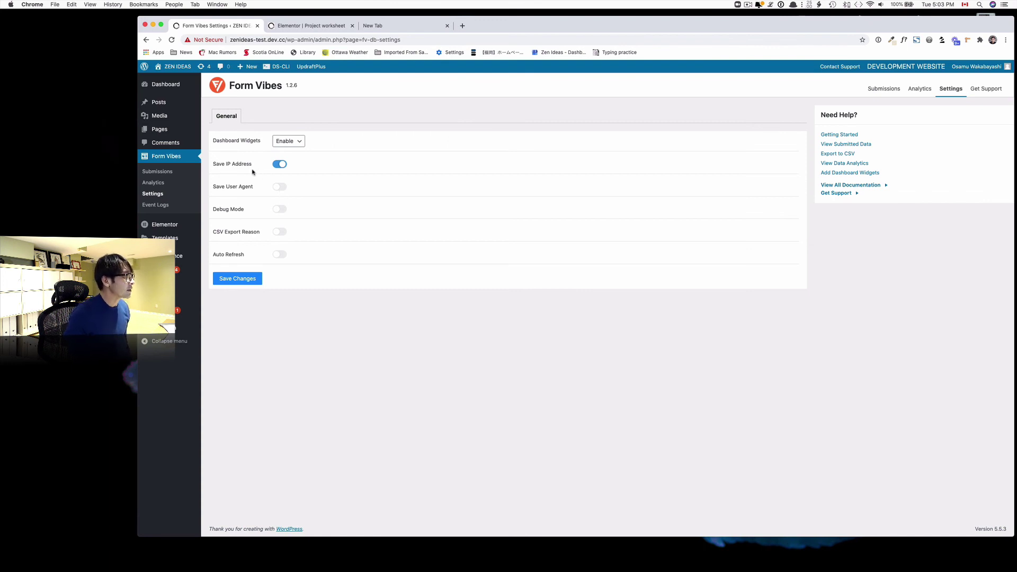
{"action": "left_click", "coordinate": [282, 165]}
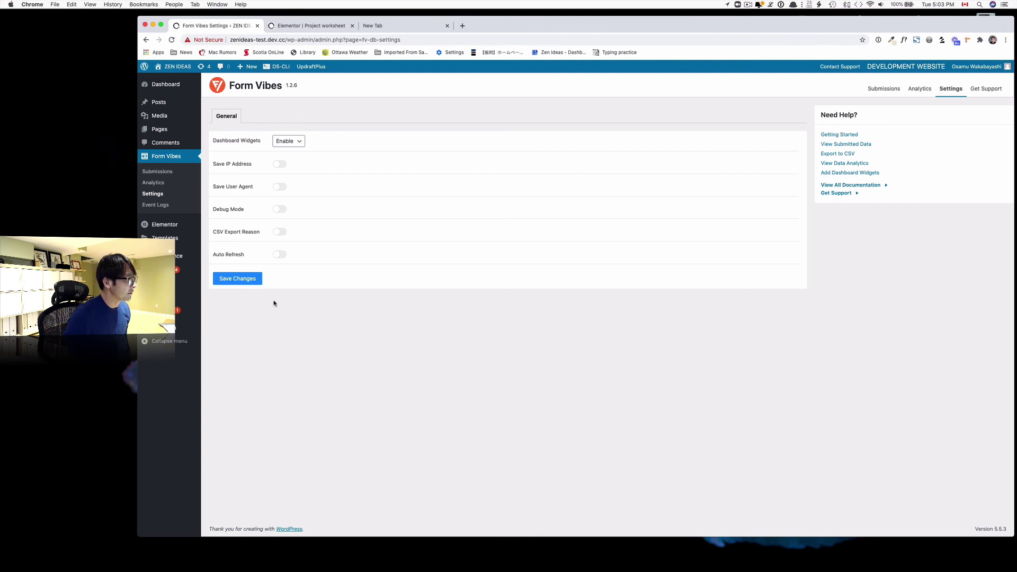
{"action": "left_click", "coordinate": [245, 280]}
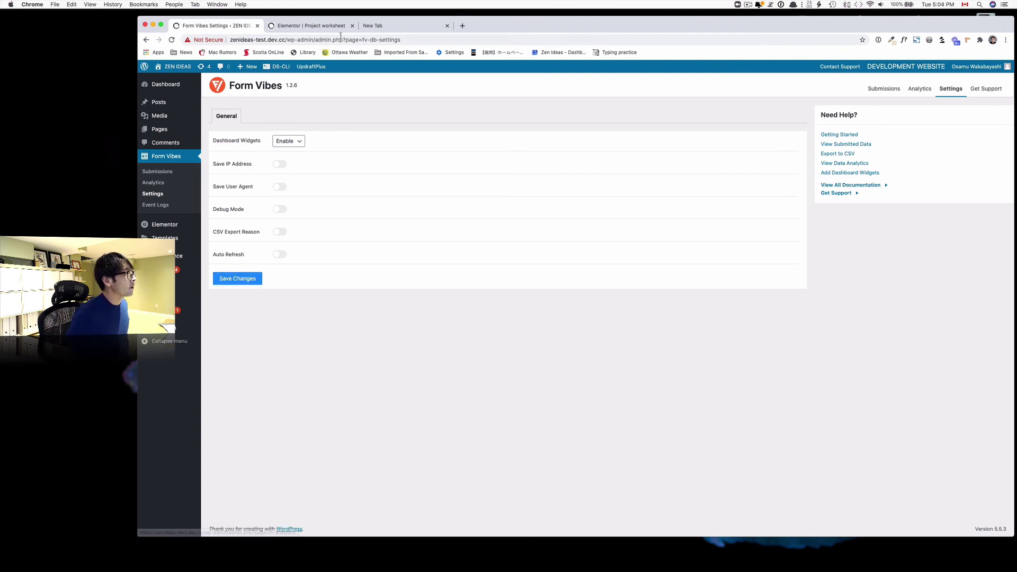
Submit the worksheet from a fresh page preview to test the thank-you page redirect.
{"action": "left_click", "coordinate": [316, 27]}
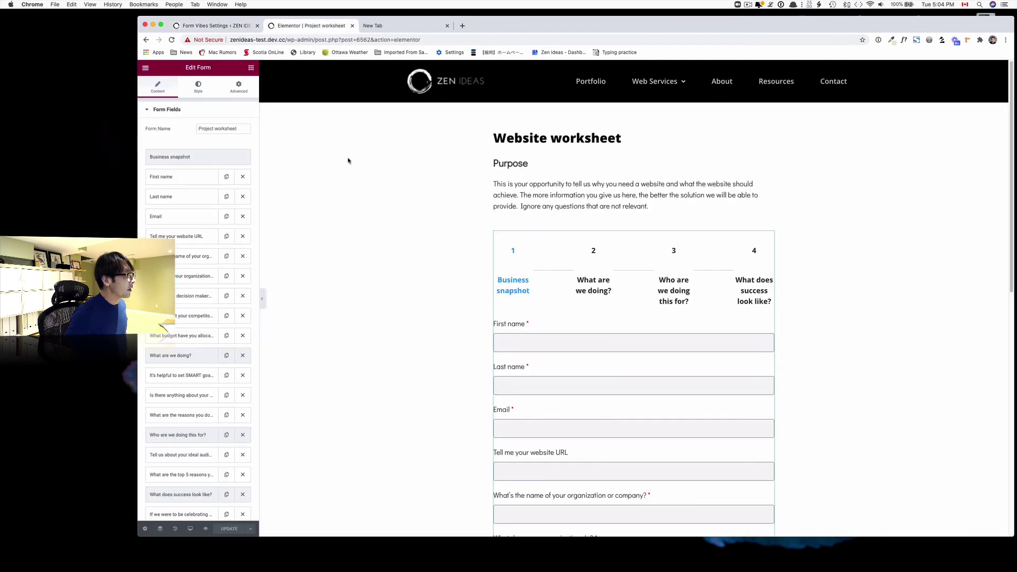
{"action": "mouse_move", "coordinate": [205, 530]}
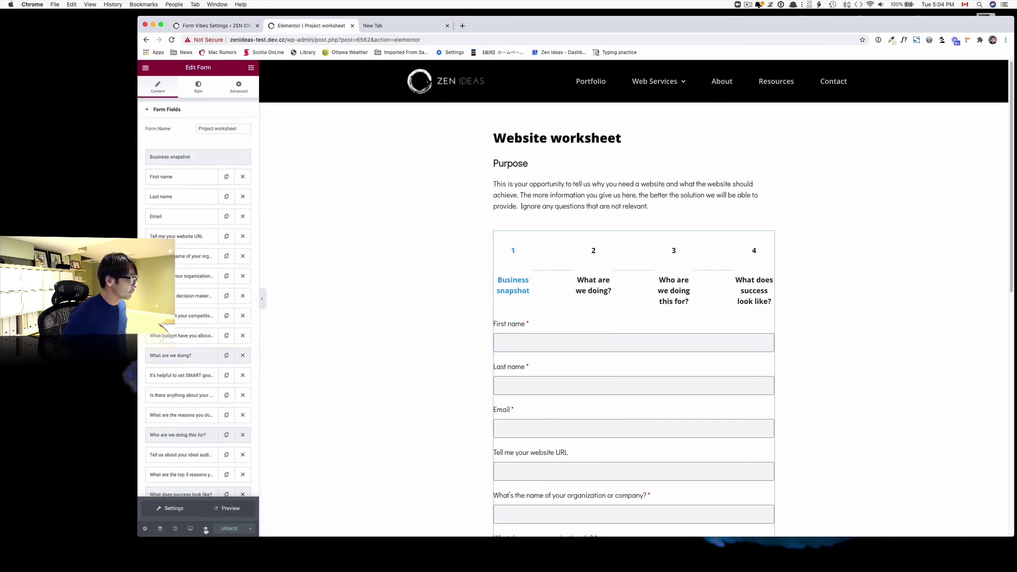
{"action": "left_click", "coordinate": [229, 509]}
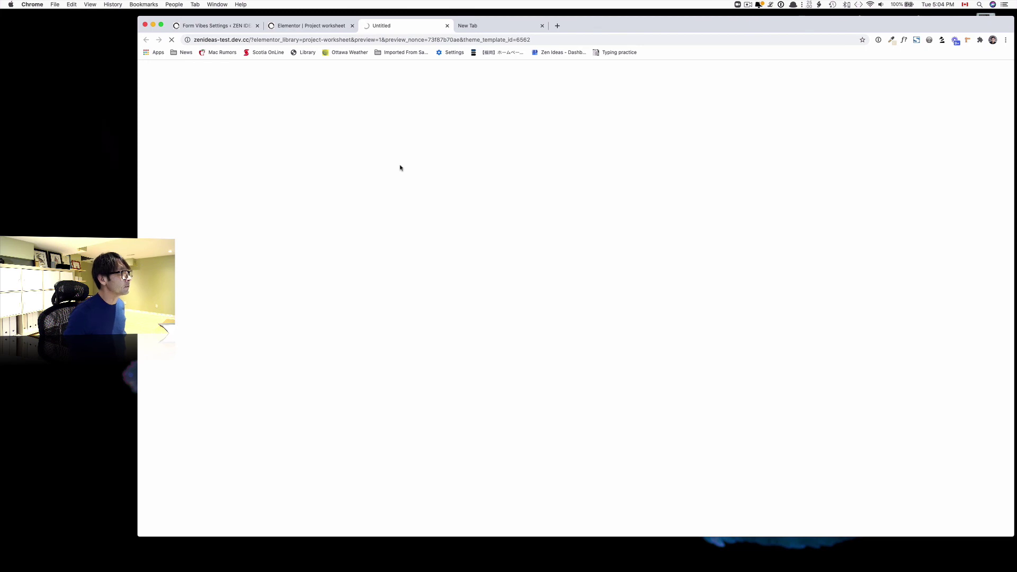
{"action": "scroll", "coordinate": [509, 258], "scroll_direction": "down", "scroll_amount": 3}
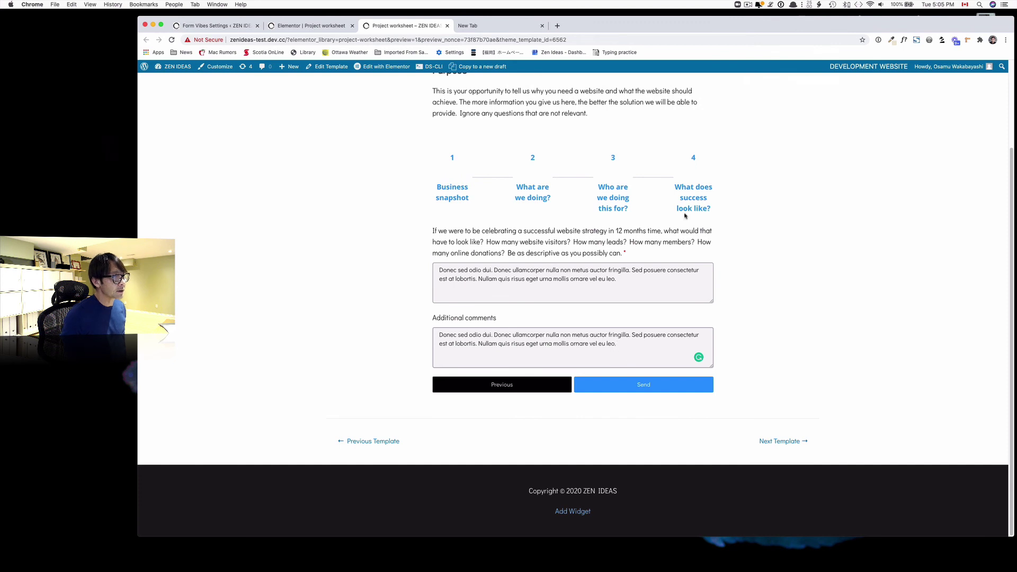
{"action": "left_click", "coordinate": [642, 387]}
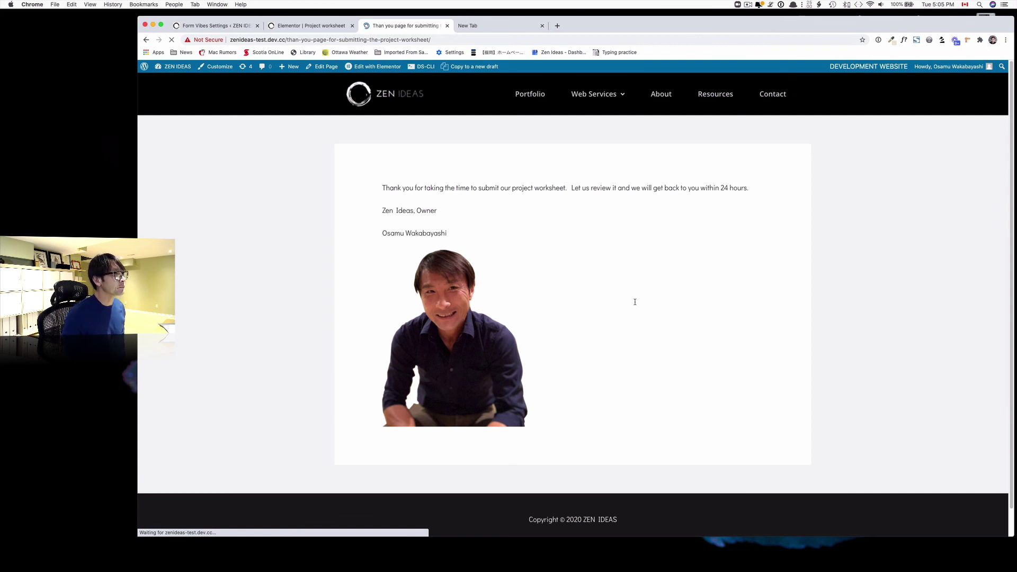
{"action": "key", "text": "super+1"}
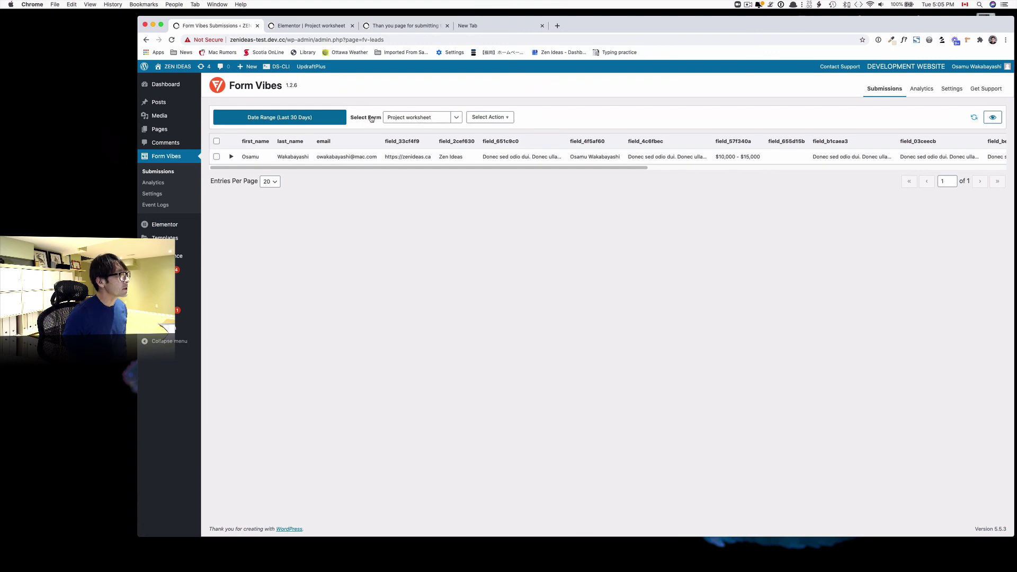
Look up the form's exact name, Project worksheet, in the Elementor editor.
{"action": "left_click", "coordinate": [456, 118]}
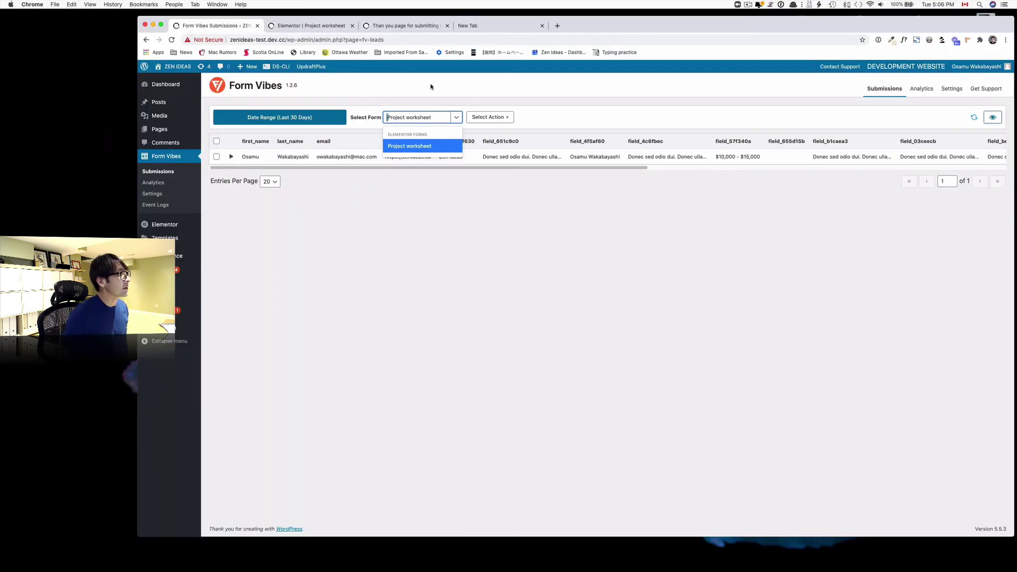
{"action": "left_click", "coordinate": [310, 27]}
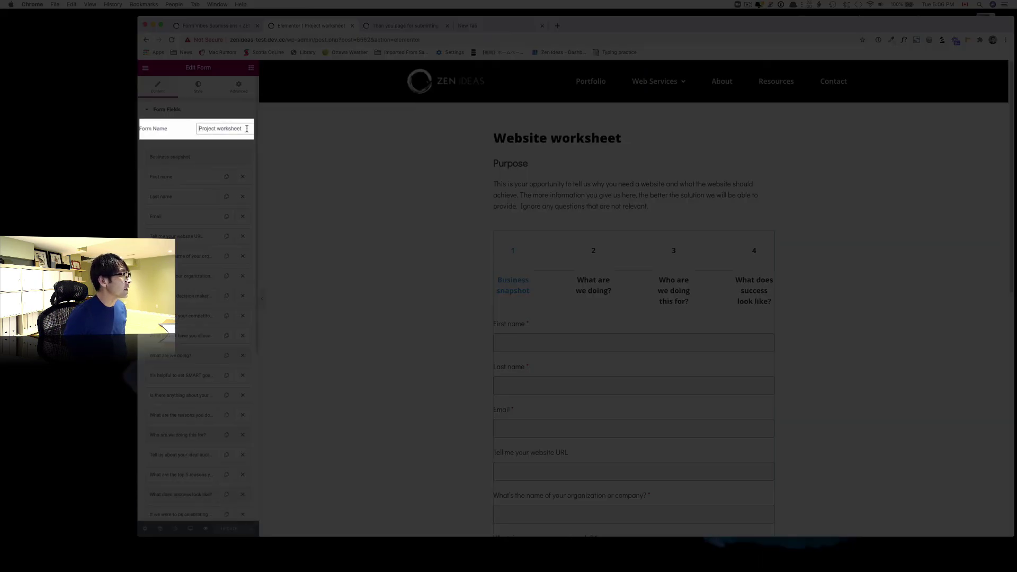
{"action": "double_click", "coordinate": [222, 128]}
{"action": "left_click_drag", "start_coordinate": [208, 125], "coordinate": [196, 129]}
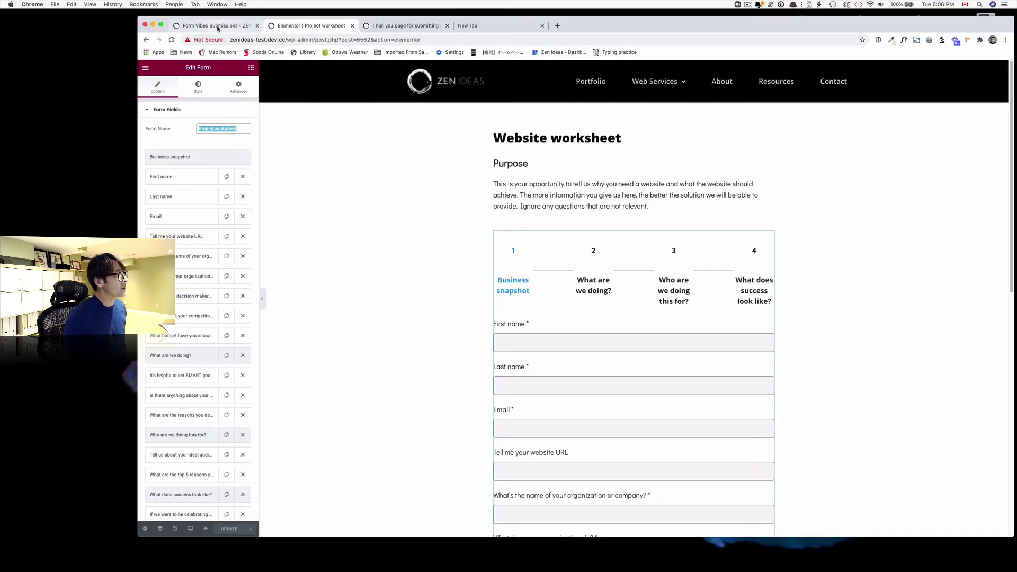
{"action": "left_click", "coordinate": [214, 26]}
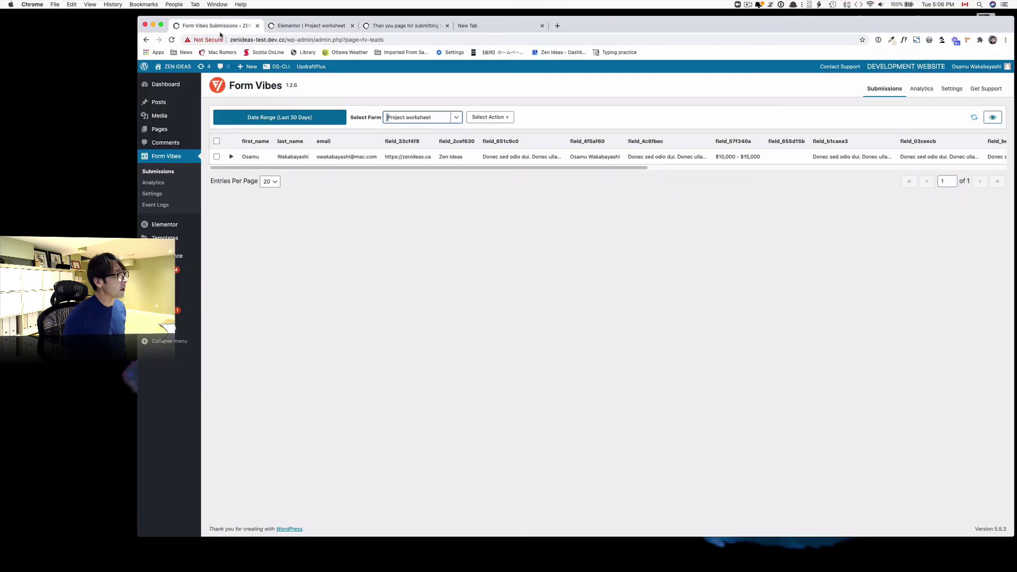
Filter Form Vibes to the Project worksheet form and expand the submission's field details.
{"action": "left_click", "coordinate": [455, 119]}
{"action": "left_click", "coordinate": [436, 146]}
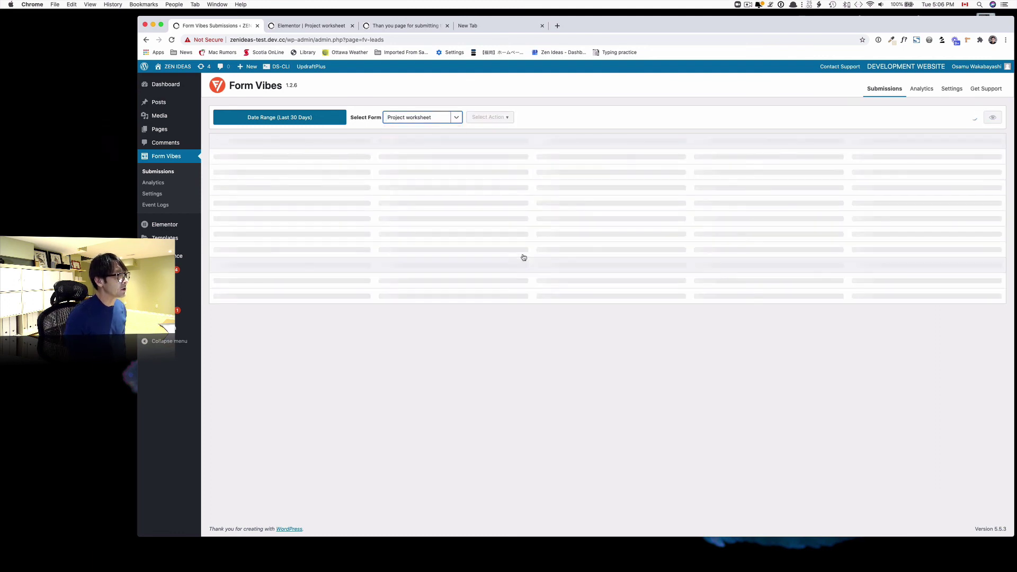
{"action": "left_click", "coordinate": [456, 117]}
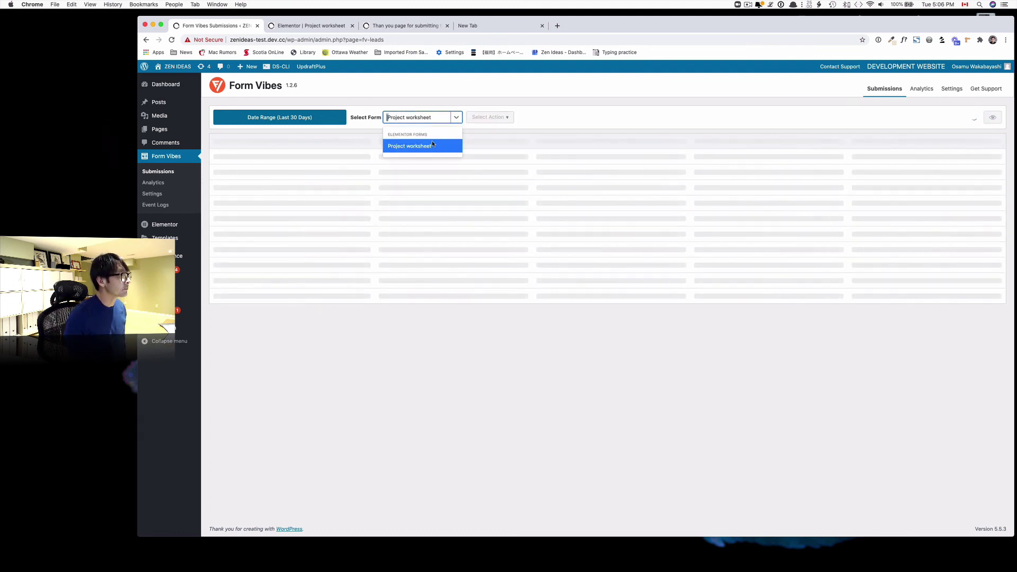
{"action": "left_click", "coordinate": [431, 141]}
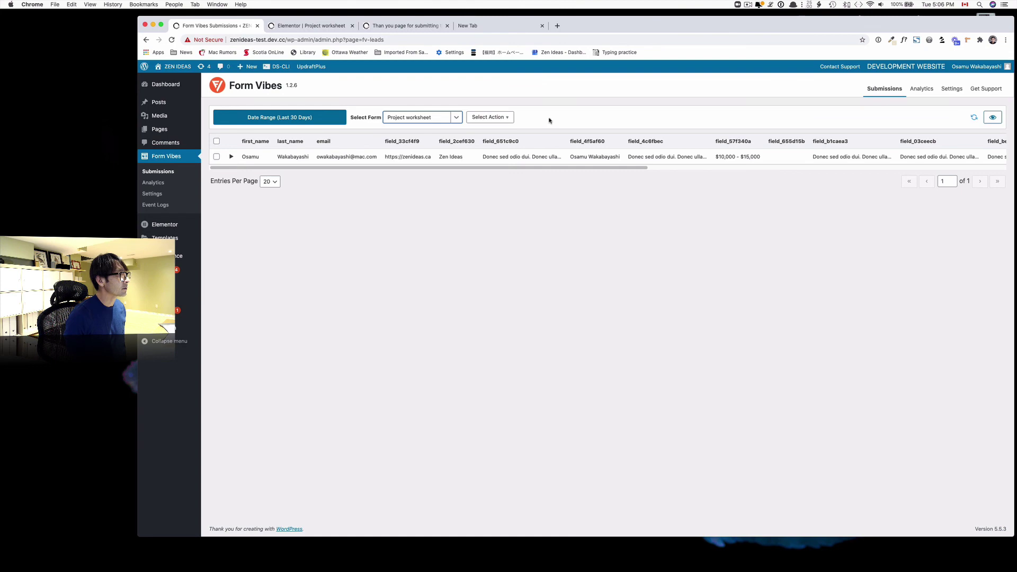
{"action": "left_click", "coordinate": [231, 157]}
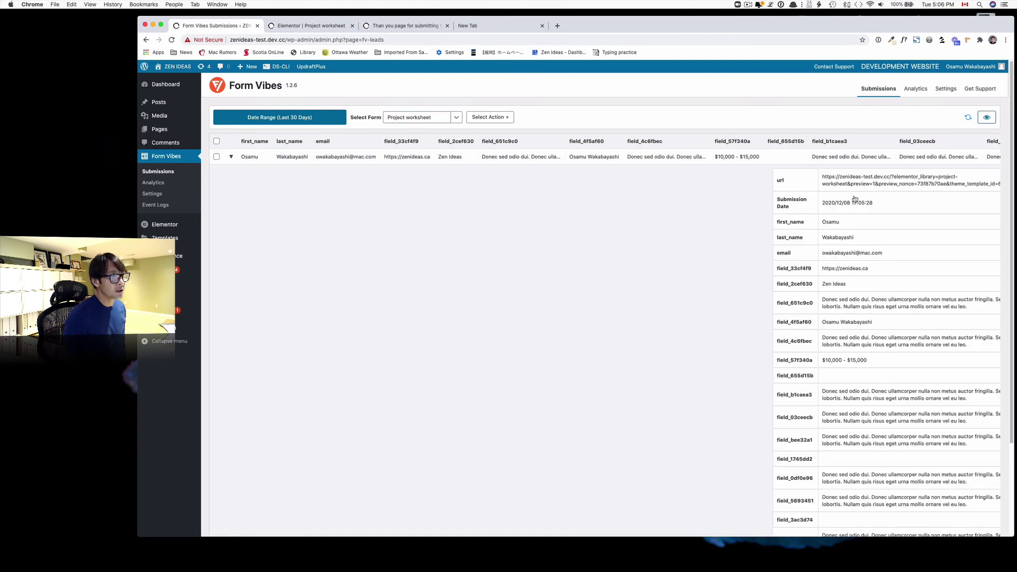
{"action": "scroll", "coordinate": [854, 206], "scroll_direction": "down", "scroll_amount": 5}
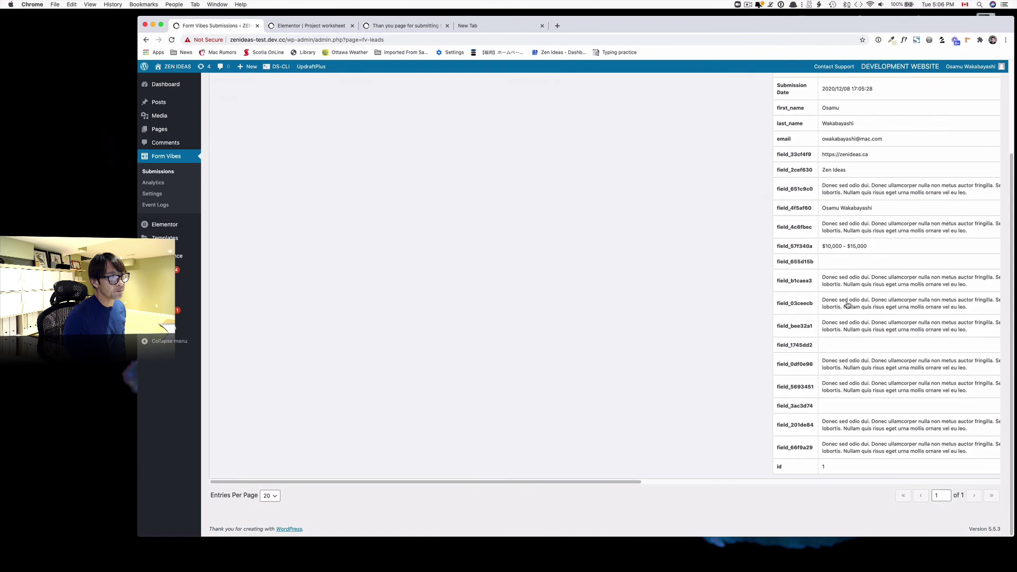
Collapse and tick the Project worksheet submission, then choose Quick Export to CSV.
{"action": "left_click", "coordinate": [219, 161]}
{"action": "left_click", "coordinate": [217, 158]}
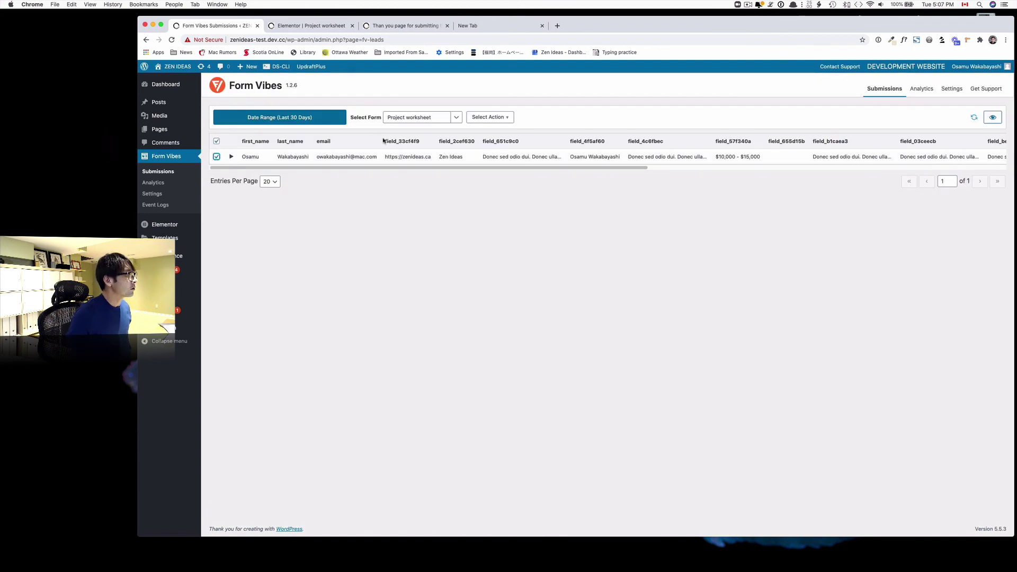
{"action": "left_click", "coordinate": [490, 117]}
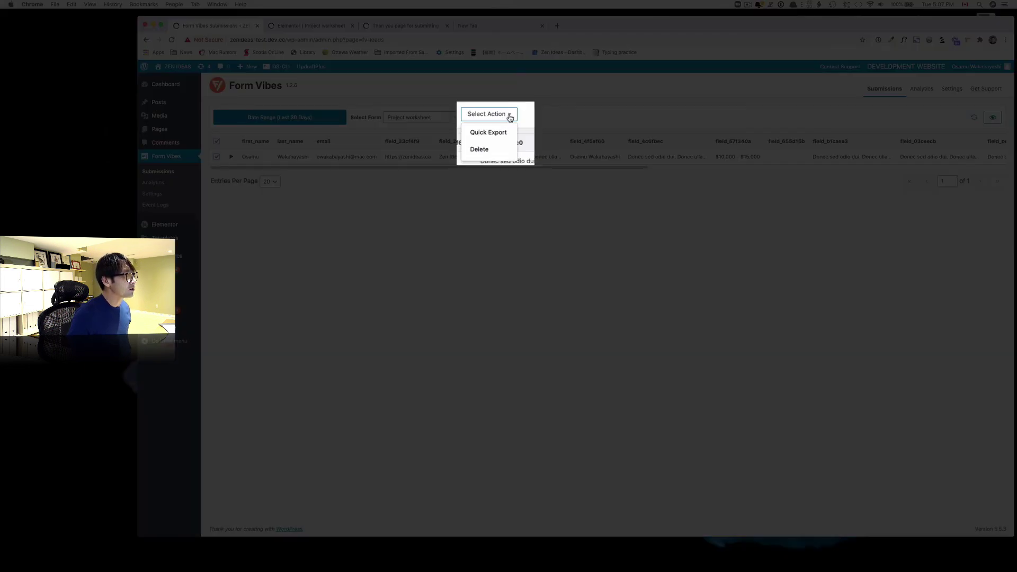
{"action": "left_click", "coordinate": [489, 133]}
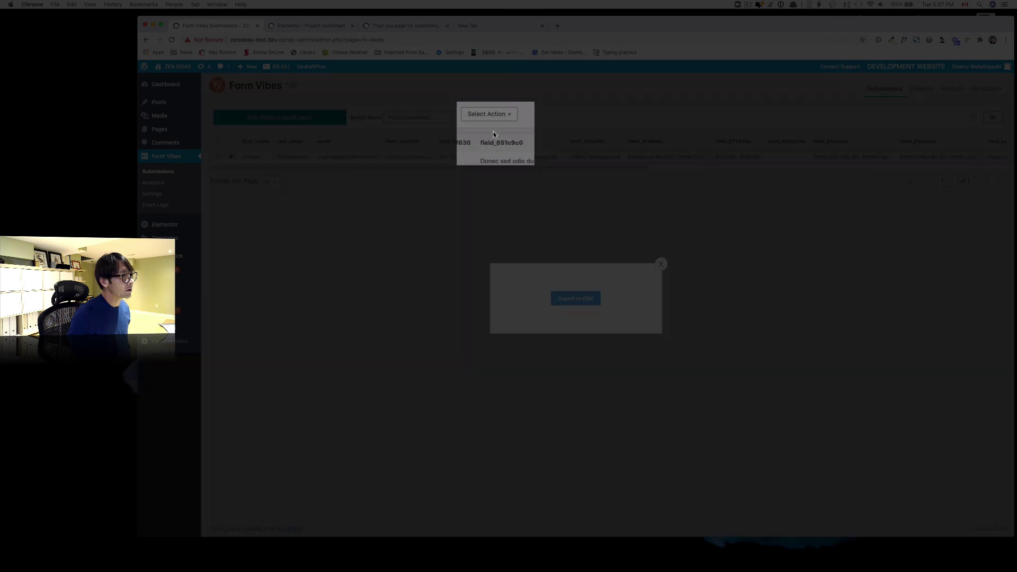